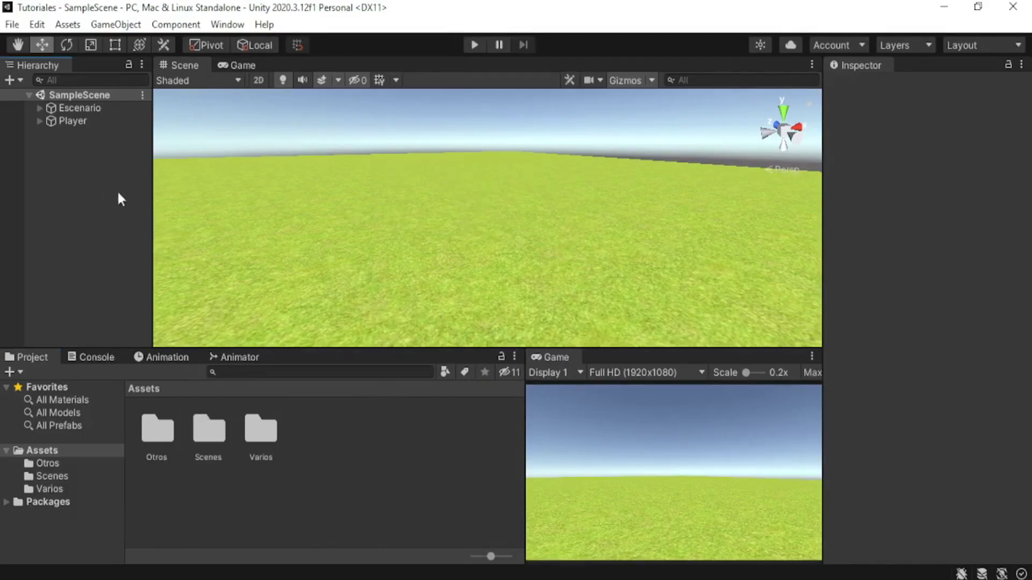
Orbit the scene and inspect Escenario's Directional Light and Piso ground objects.
left_click_drag(409, 233, 571, 209, "alt")
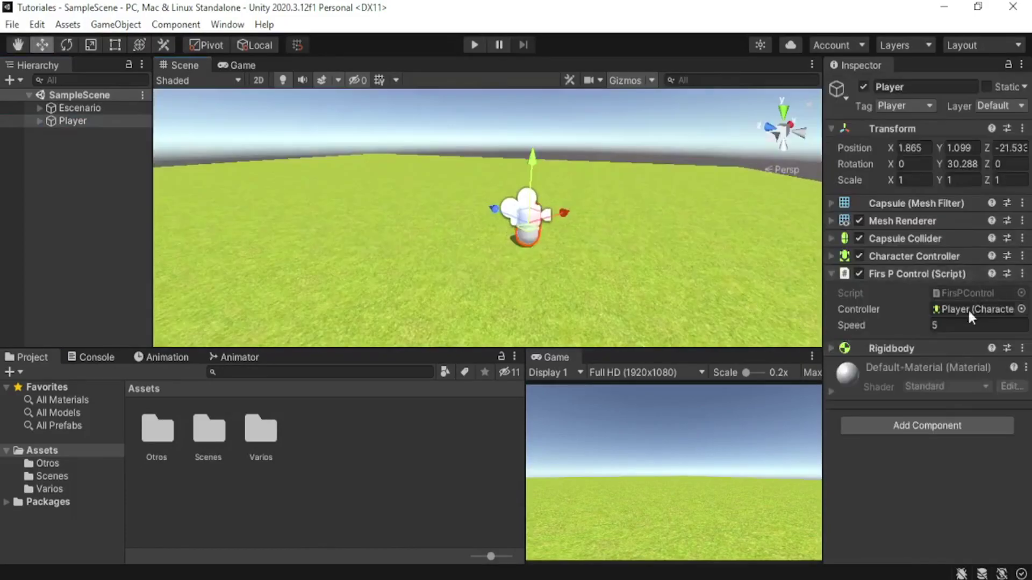
left_click_drag(569, 212, 580, 269, "alt")
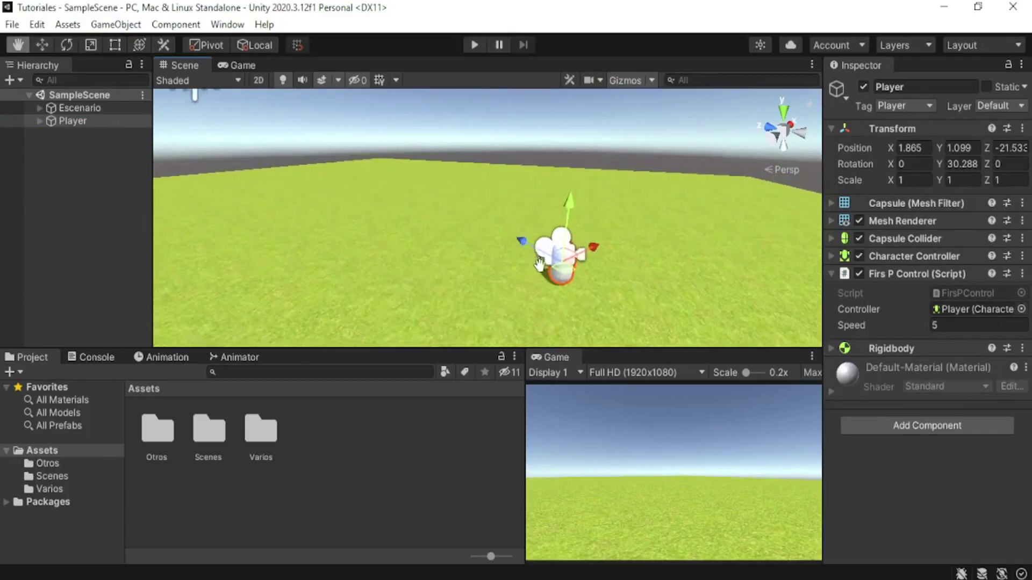
left_click(341, 108)
left_click(467, 196)
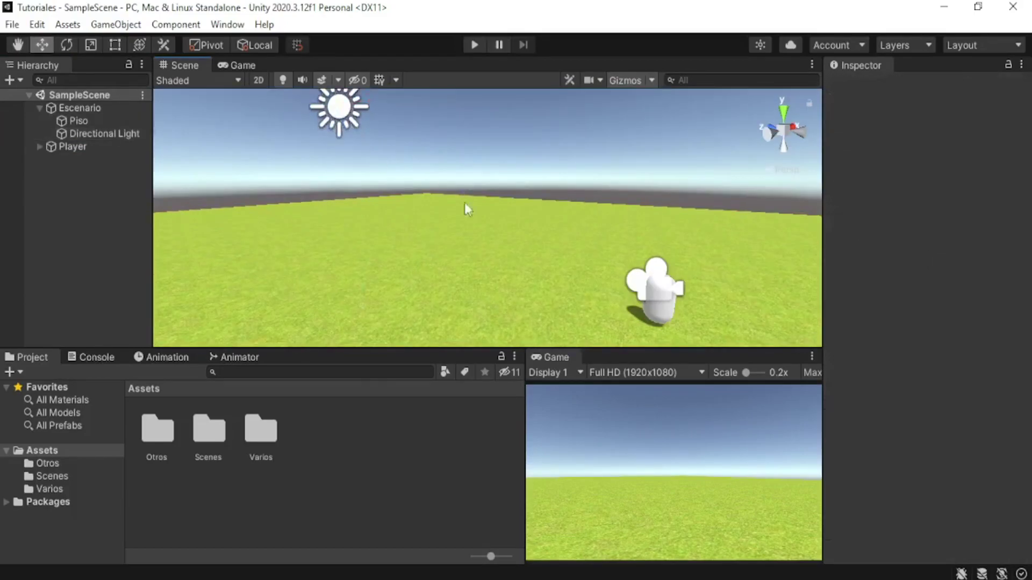
left_click(468, 248)
middle_click_drag(649, 224, 542, 228)
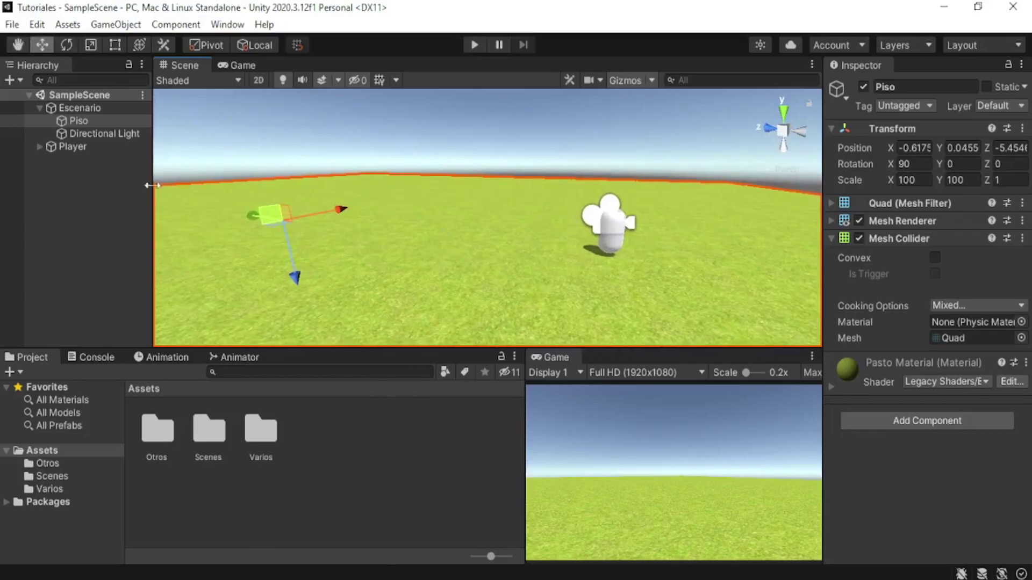
Inspect the Player's Camera child object in the Hierarchy.
left_click(103, 172)
left_click(39, 108)
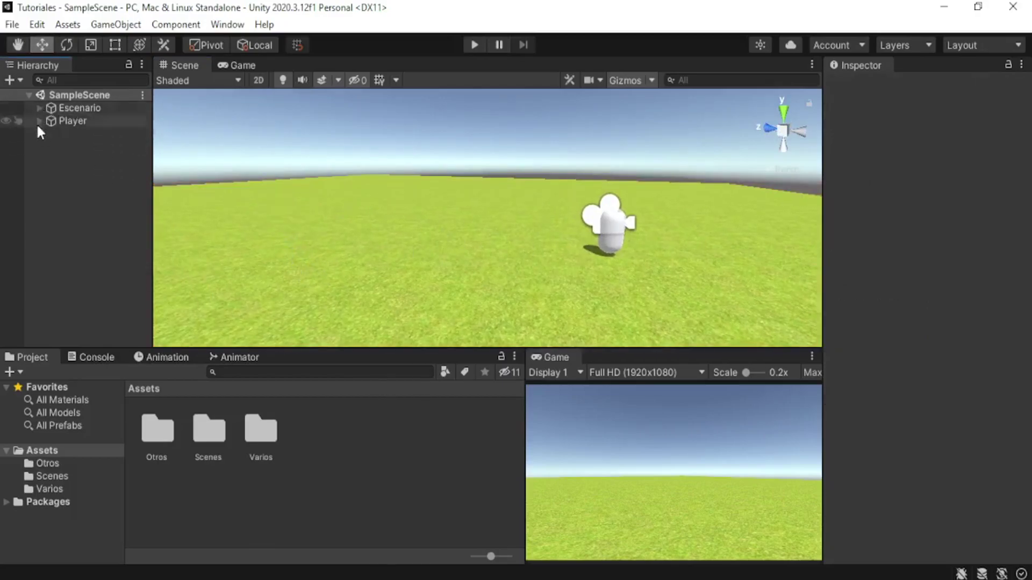
left_click(39, 120)
left_click(67, 134)
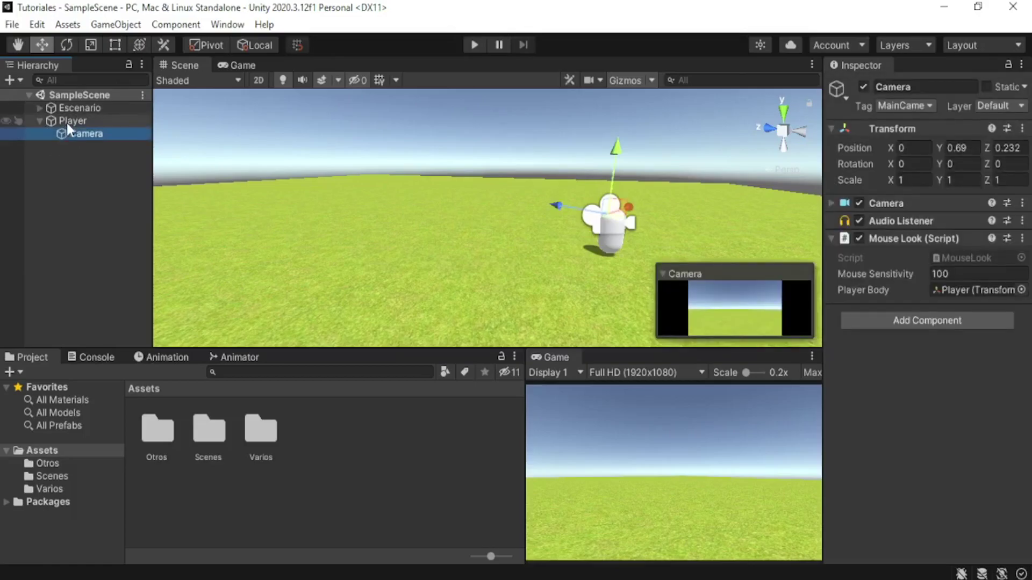
left_click(43, 144)
left_click(39, 121)
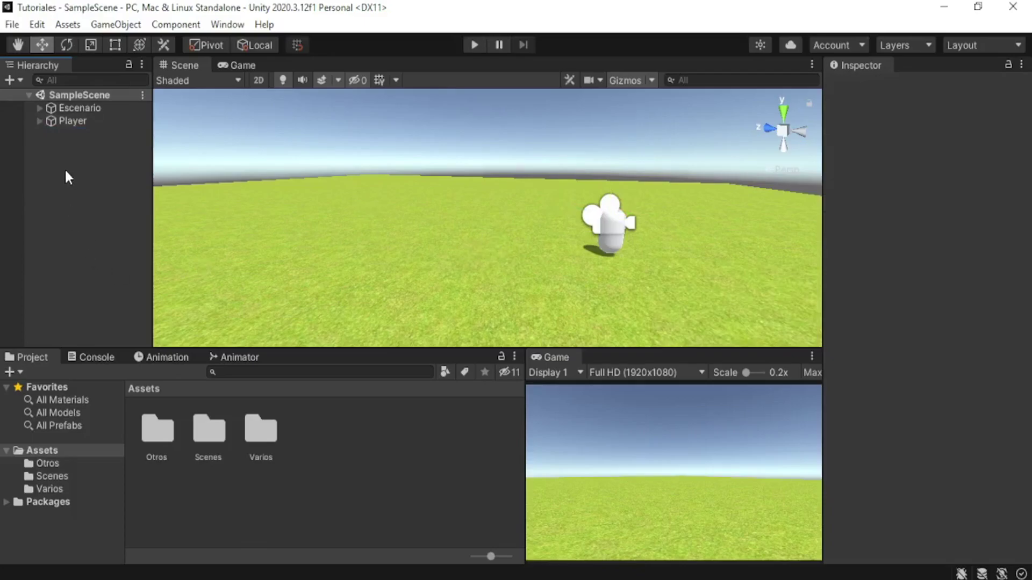
Add a 3D capsule to the scene and name it Enemigo.
right_click(85, 171)
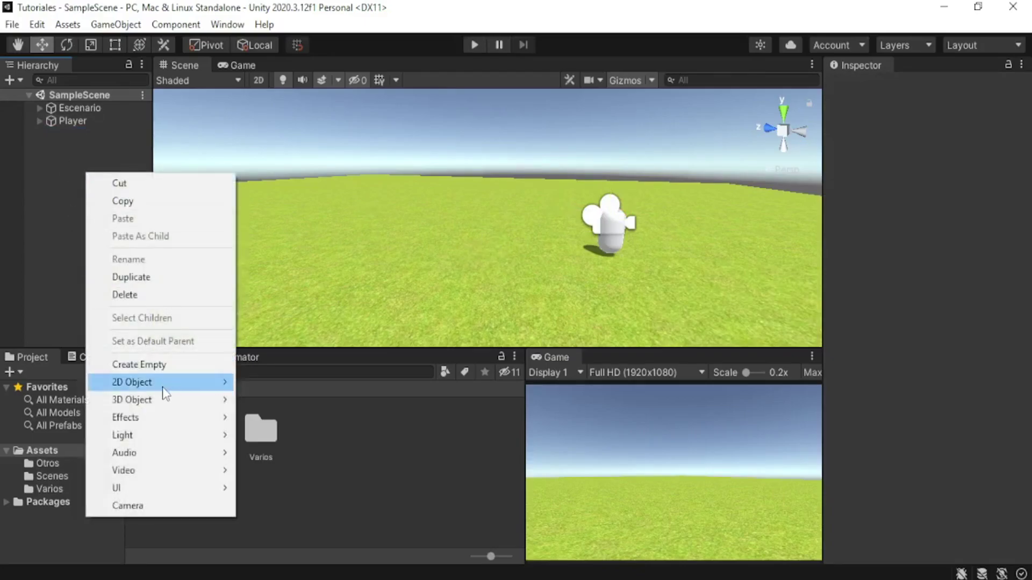
mouse_move(152, 402)
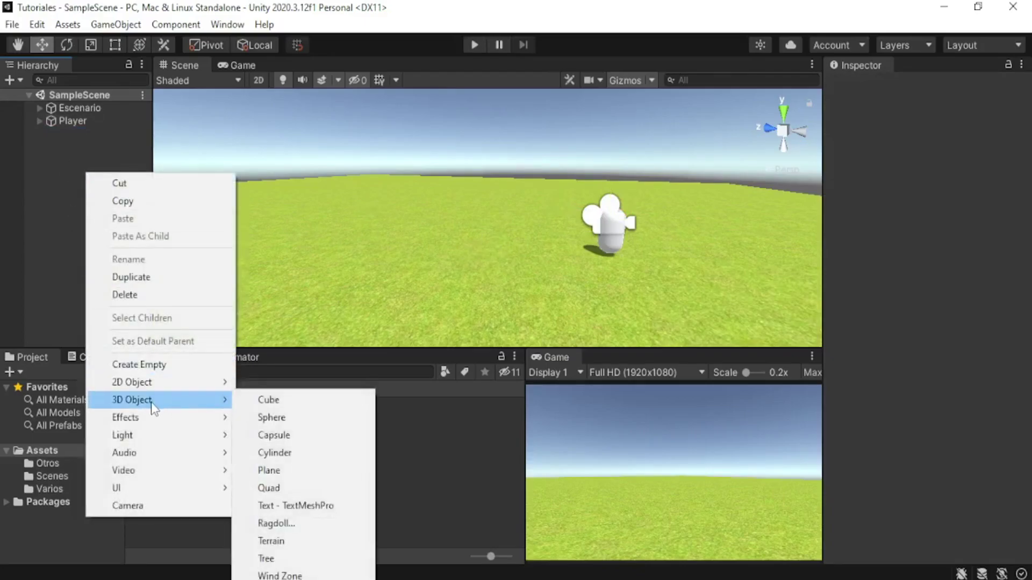
left_click(280, 435)
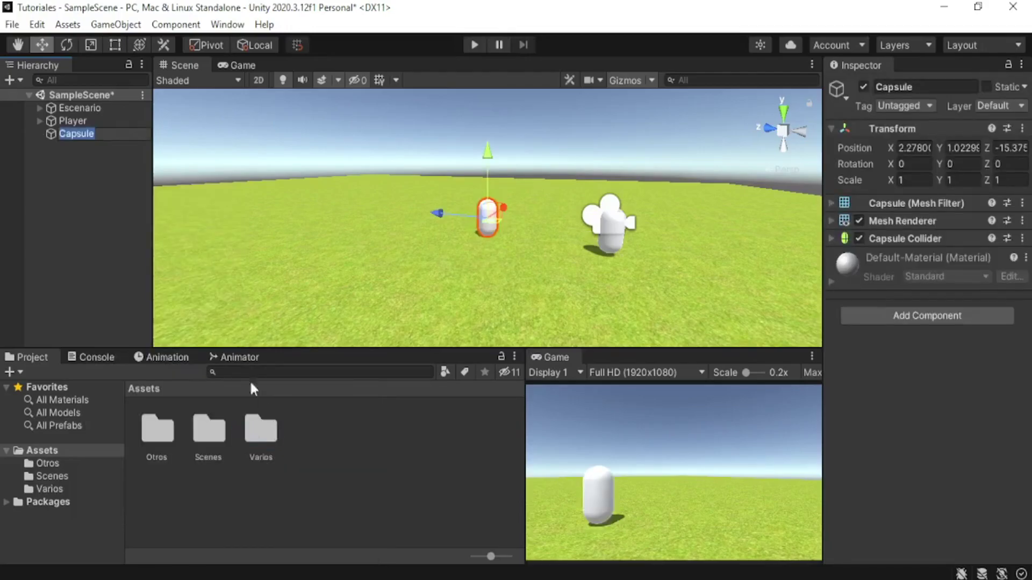
type("Ene")
type("migo")
key("Return")
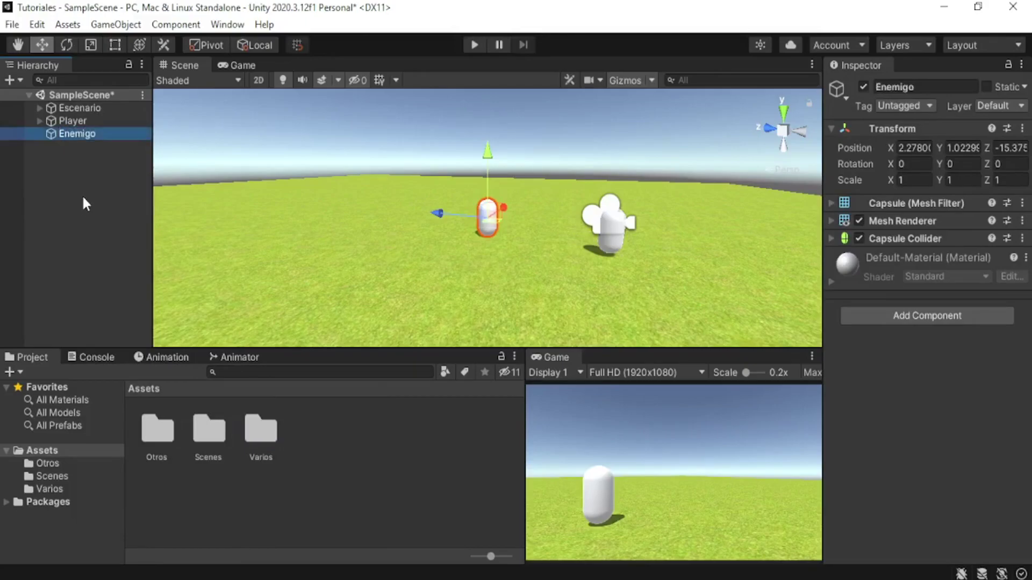
left_click(82, 195)
right_click(351, 466)
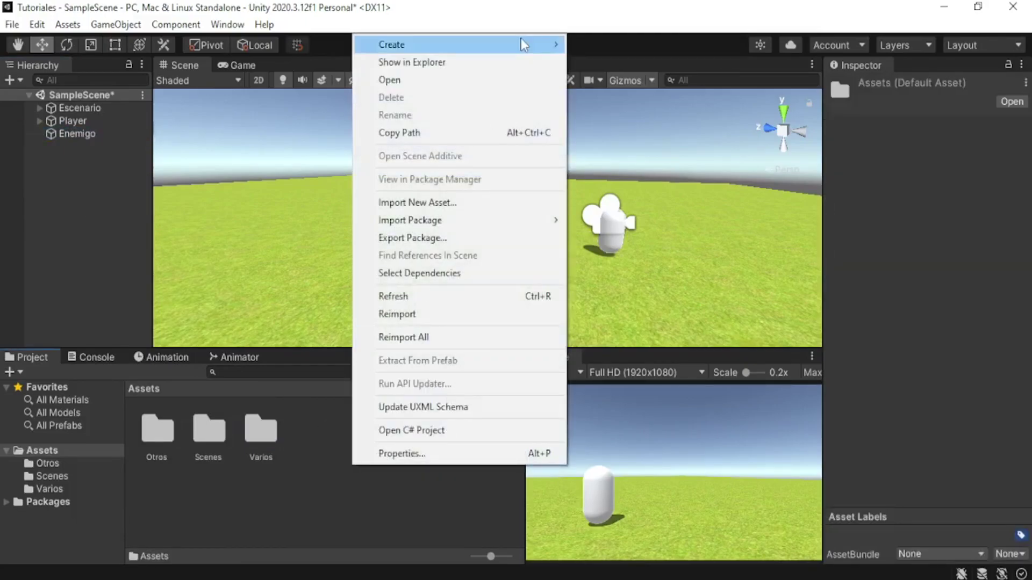
Create a new material asset named EnemigoMaterial.
mouse_move(521, 40)
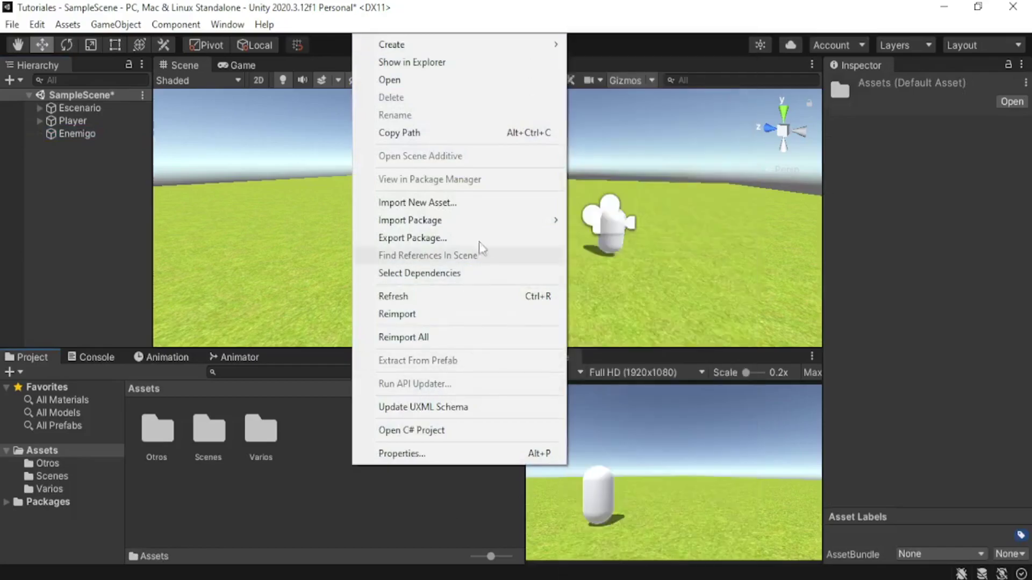
mouse_move(467, 47)
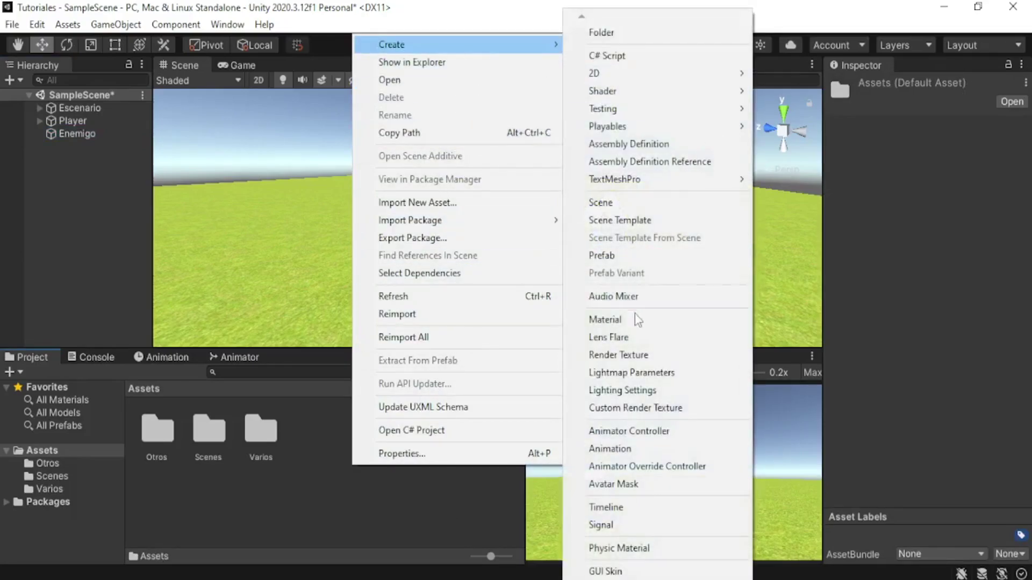
left_click(636, 319)
type("EnemigoMaterial")
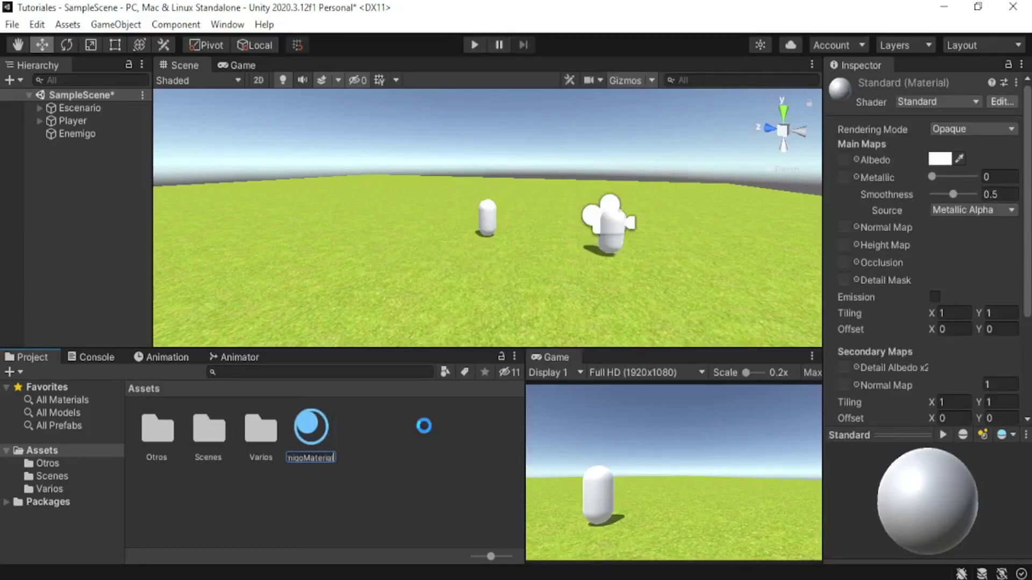
key("Return")
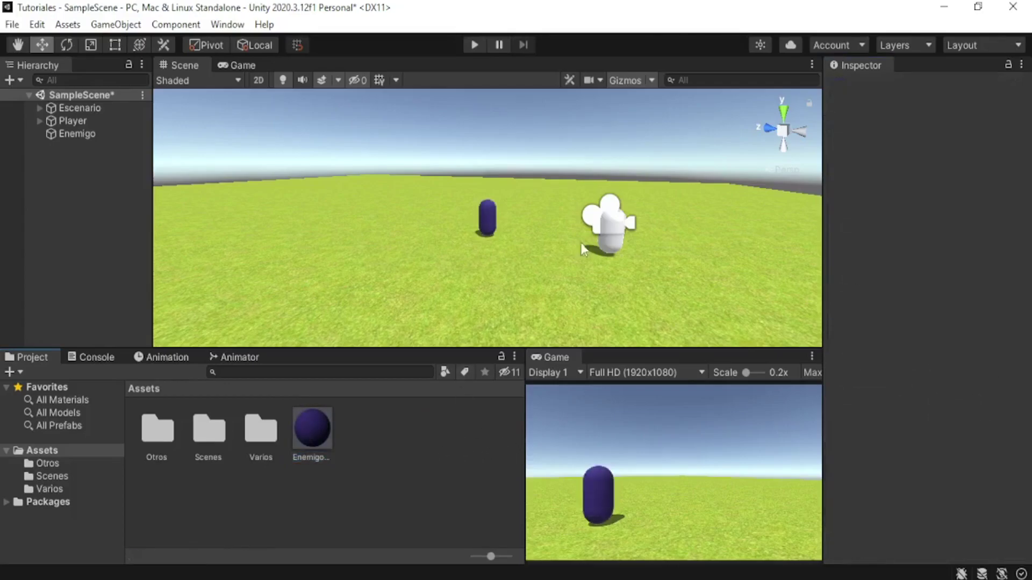
Select the Enemigo capsule, try lowering it, then undo the height change.
scroll(589, 241, "up", 3)
mouse_move(569, 228)
left_mouse_down("alt")
mouse_move(678, 255)
mouse_move(534, 248)
left_mouse_up("alt")
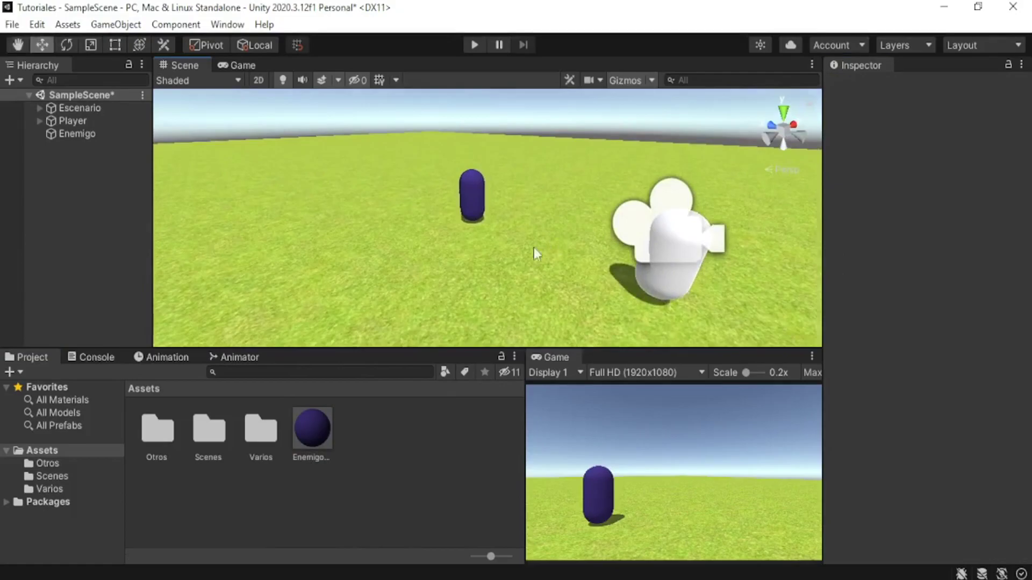
left_click(463, 193)
left_click(465, 492)
mouse_move(467, 221)
left_mouse_down("alt")
mouse_move(534, 253)
mouse_move(457, 215)
left_mouse_up("alt")
left_click(457, 215)
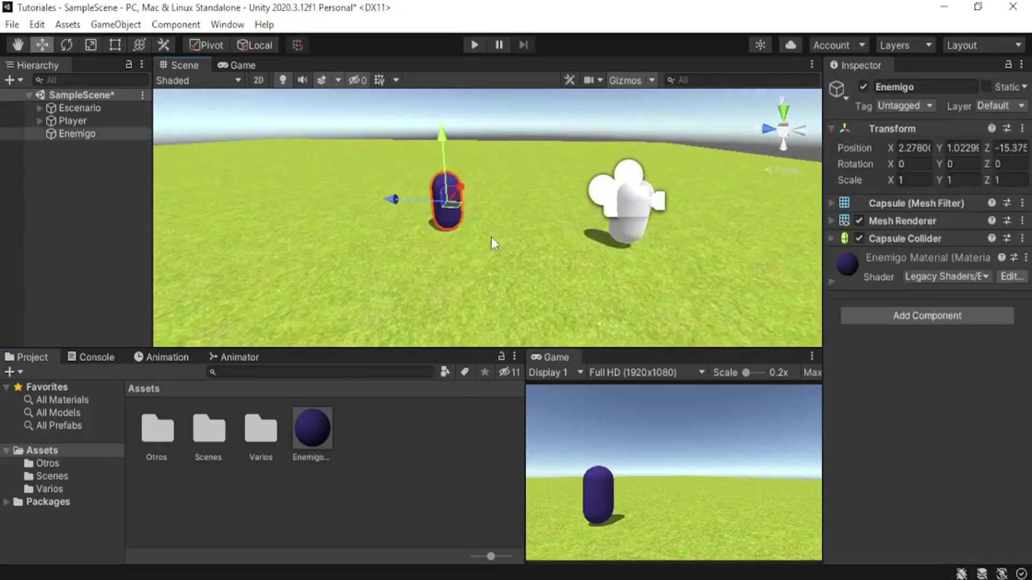
mouse_move(701, 275)
left_mouse_down("alt")
mouse_move(514, 219)
mouse_move(511, 235)
mouse_move(472, 175)
mouse_move(537, 206)
left_mouse_up("alt")
key("ctrl+z")
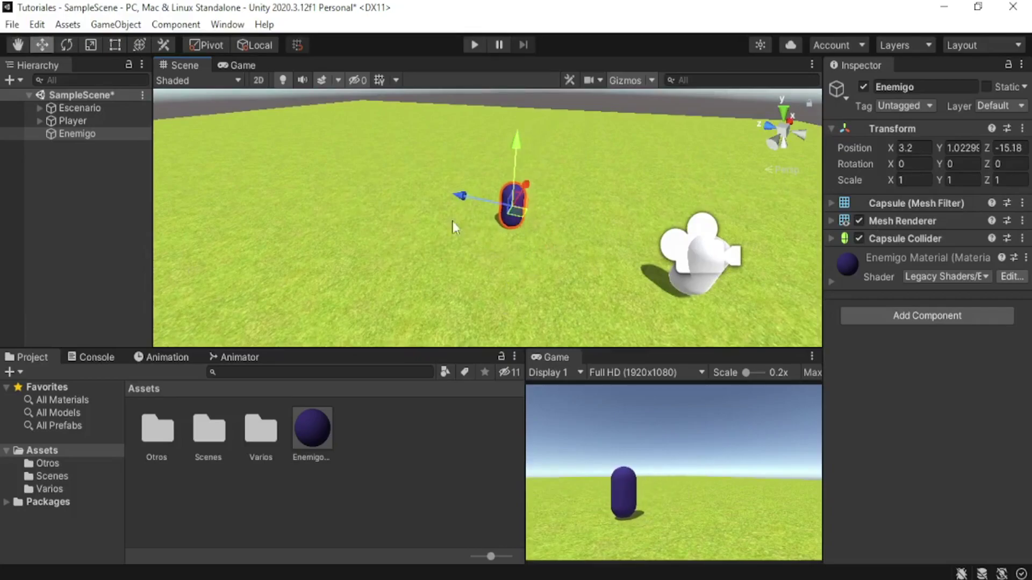
left_click(77, 183)
Add a UI Slider, creating a Canvas, Slider and EventSystem, and inspect each.
right_click(77, 180)
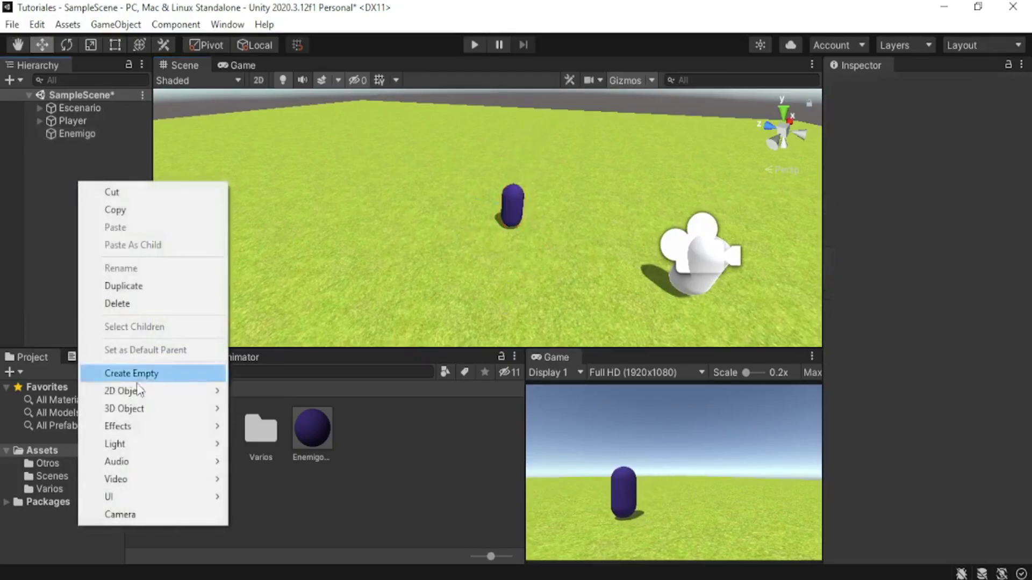
mouse_move(163, 495)
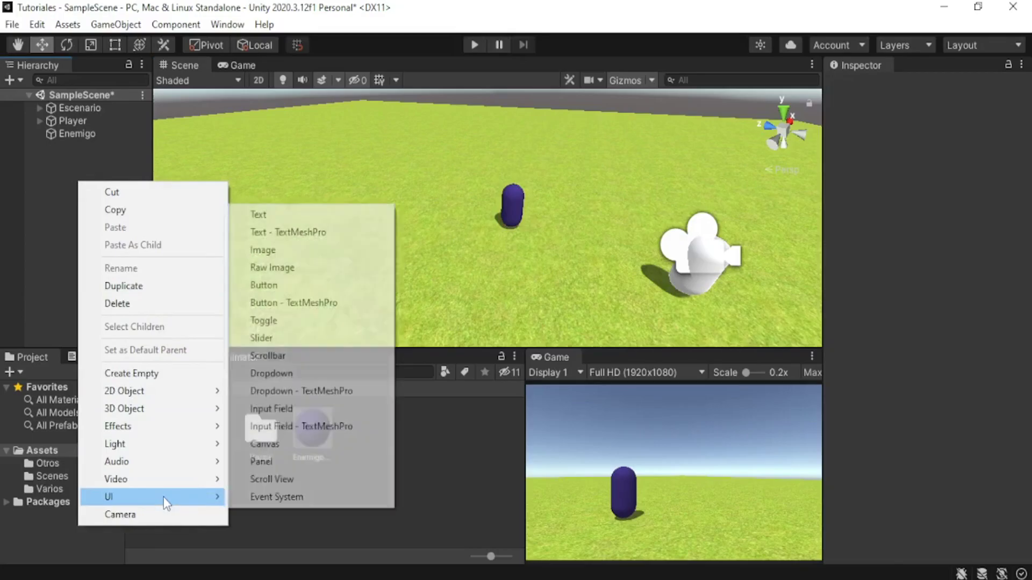
left_click(261, 339)
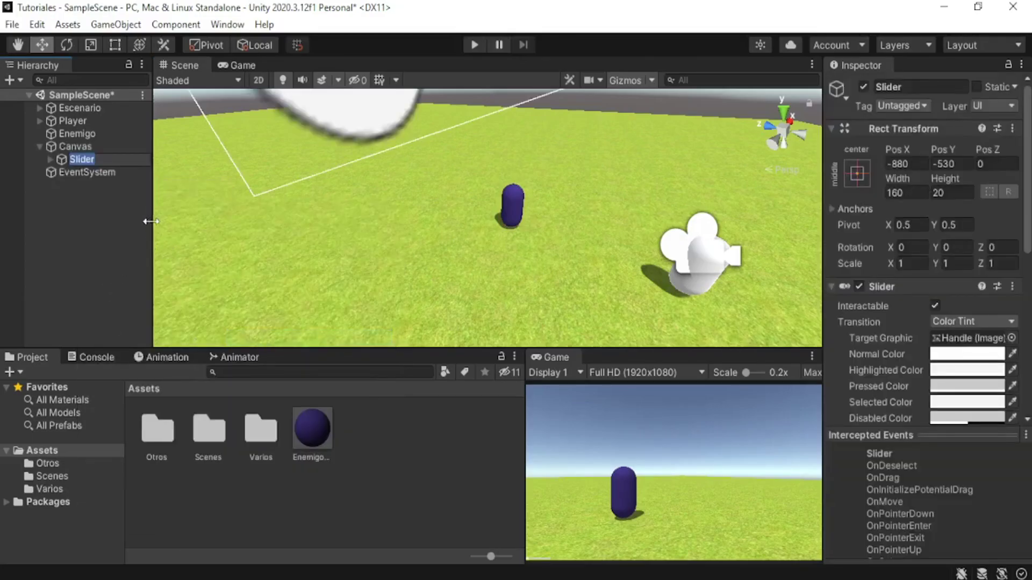
left_click(72, 146)
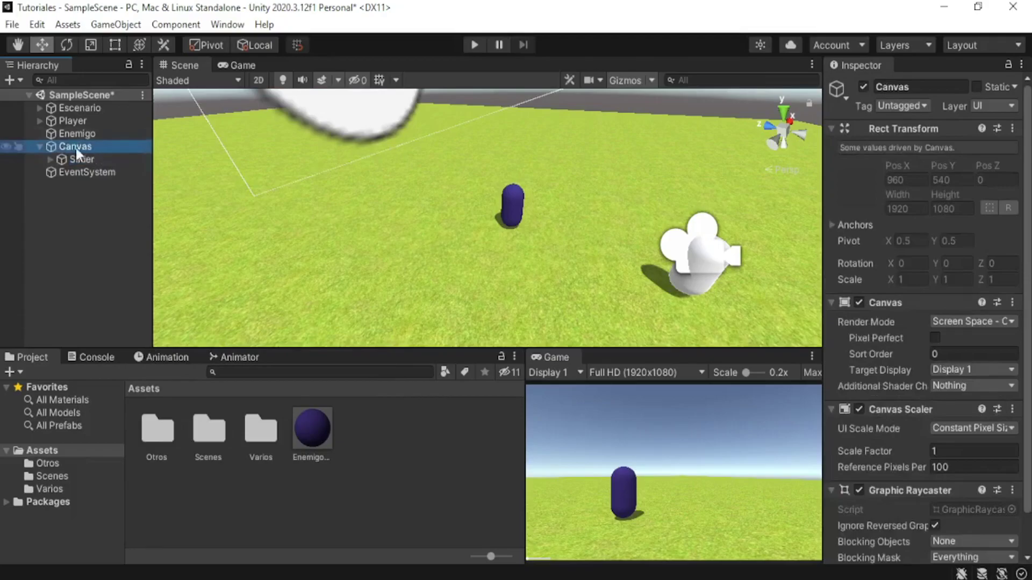
left_click(75, 159)
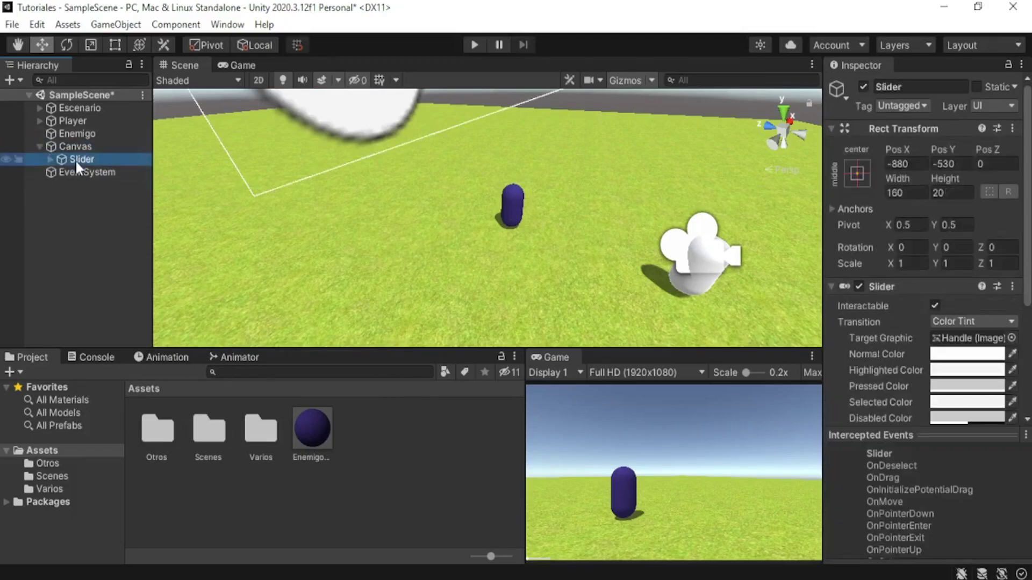
left_click(63, 170)
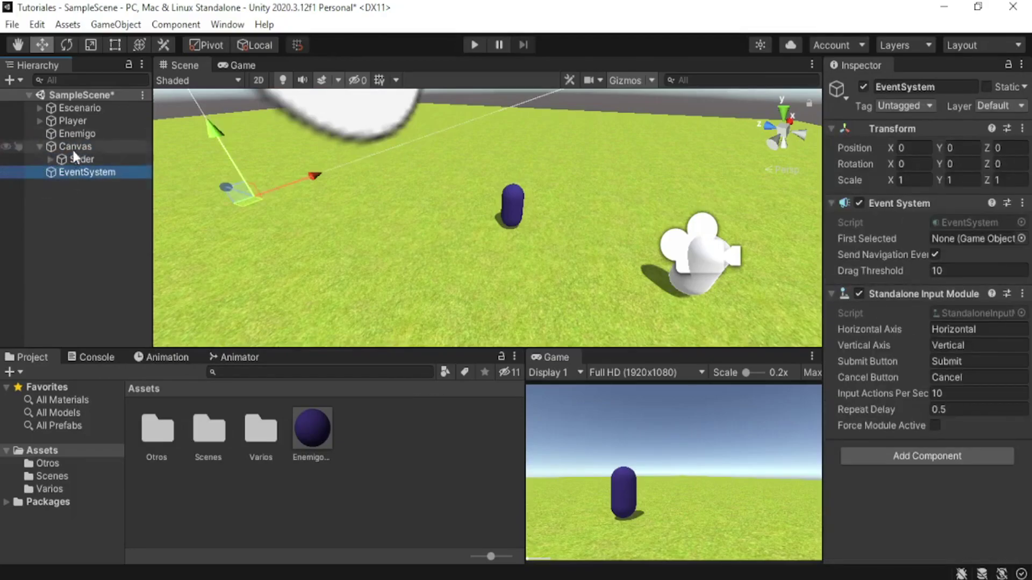
left_click(65, 160)
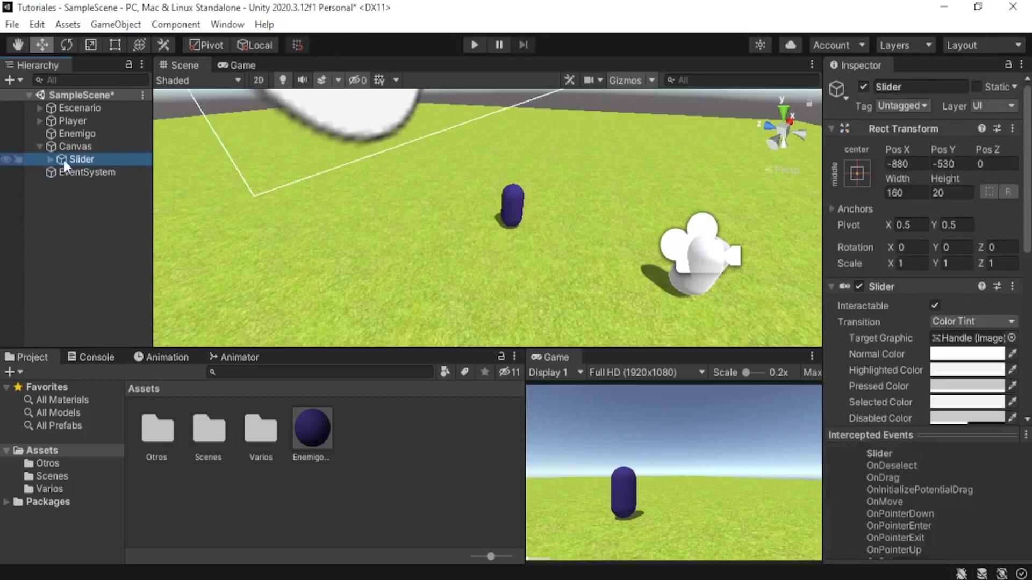
left_click(80, 212)
Add a second Slider under the Canvas.
right_click(87, 239)
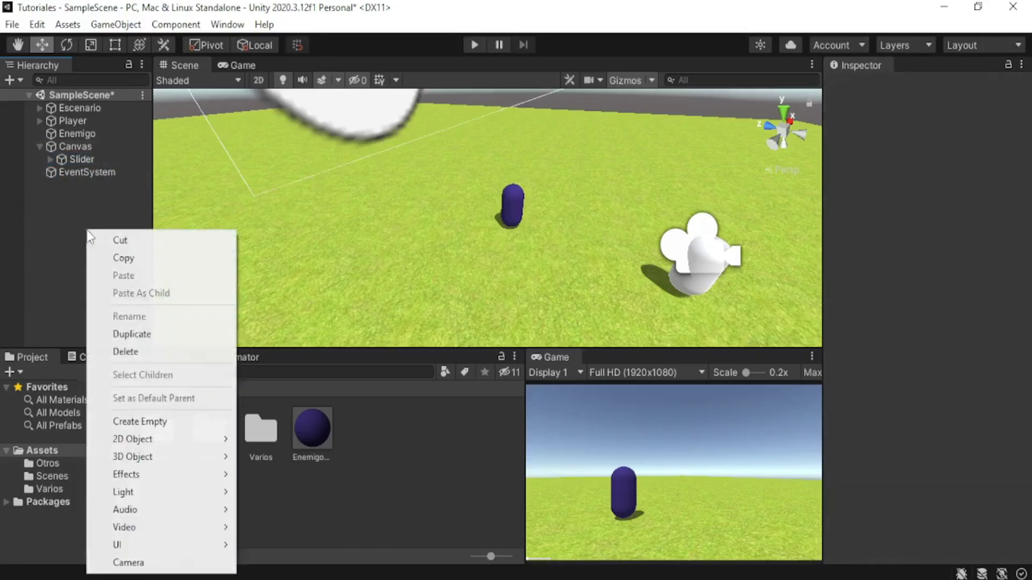
mouse_move(178, 544)
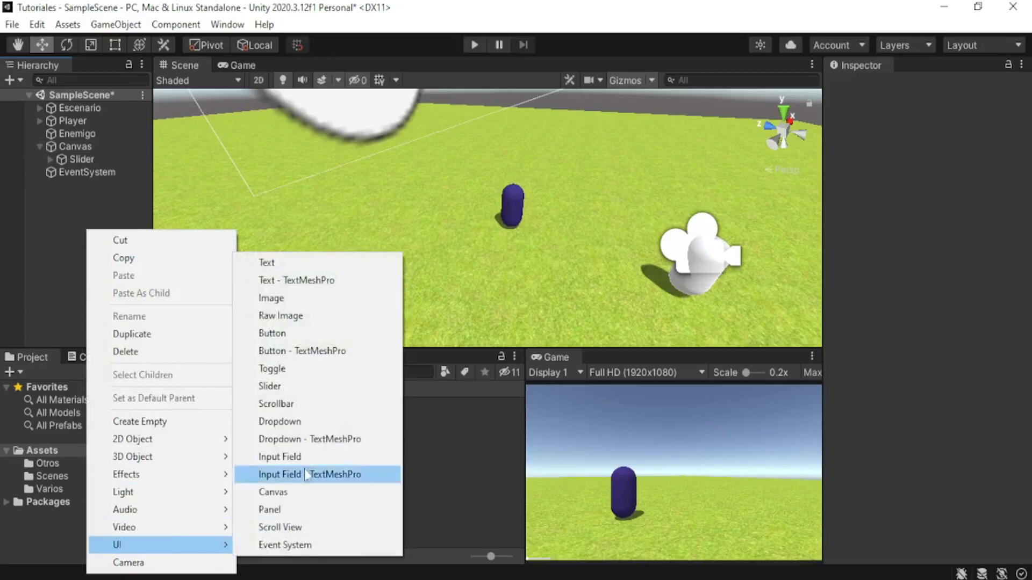
left_click(293, 387)
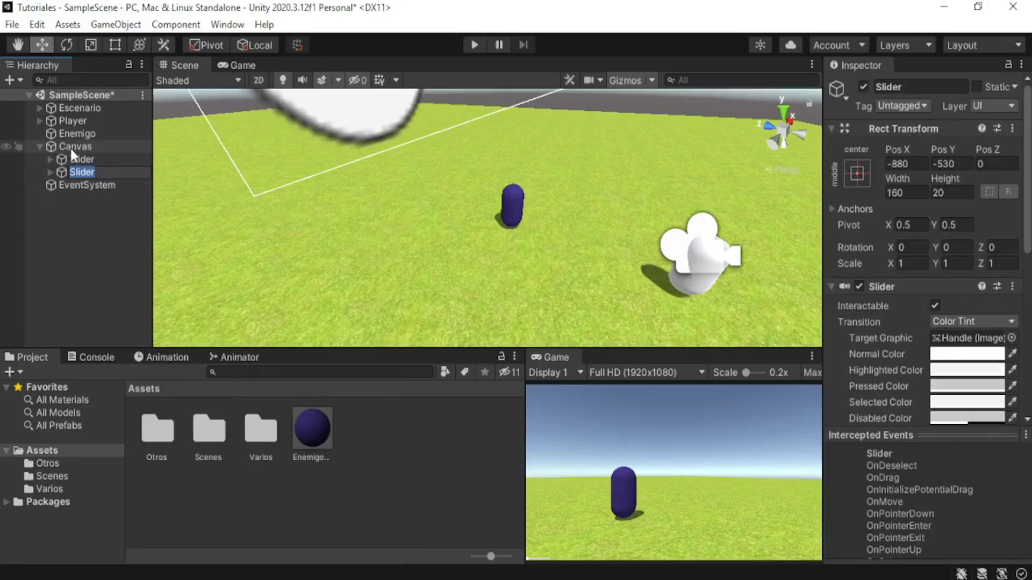
left_click(66, 244)
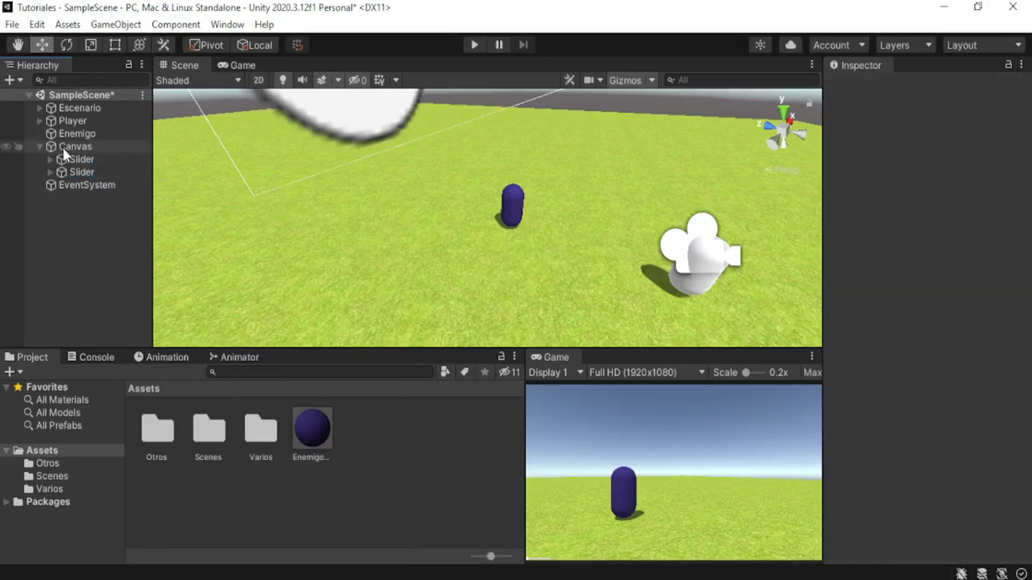
Delete the duplicate Slider and check the remaining Canvas and Slider.
left_click(77, 174)
key("Delete")
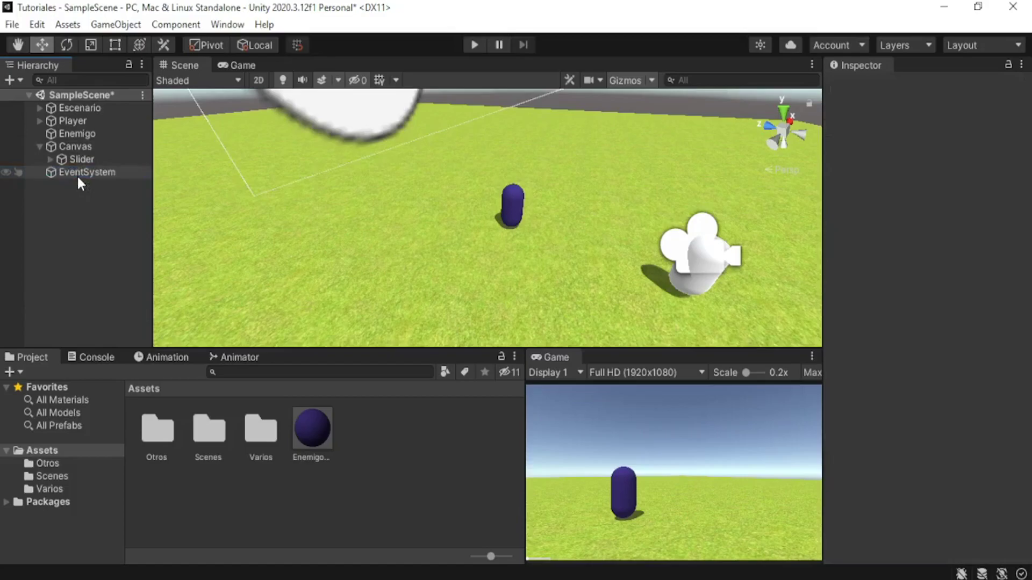
left_click(76, 150)
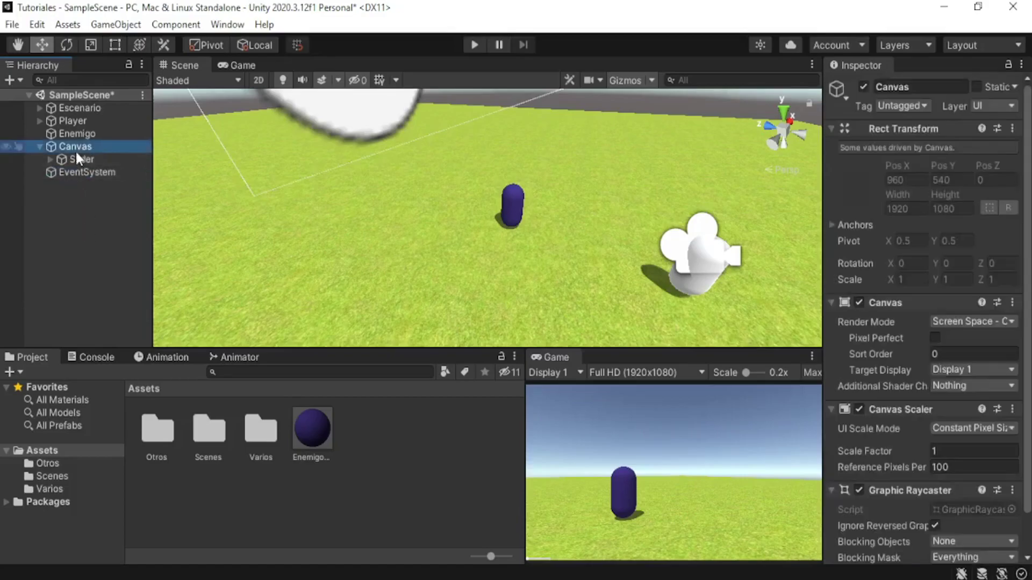
left_click(81, 159)
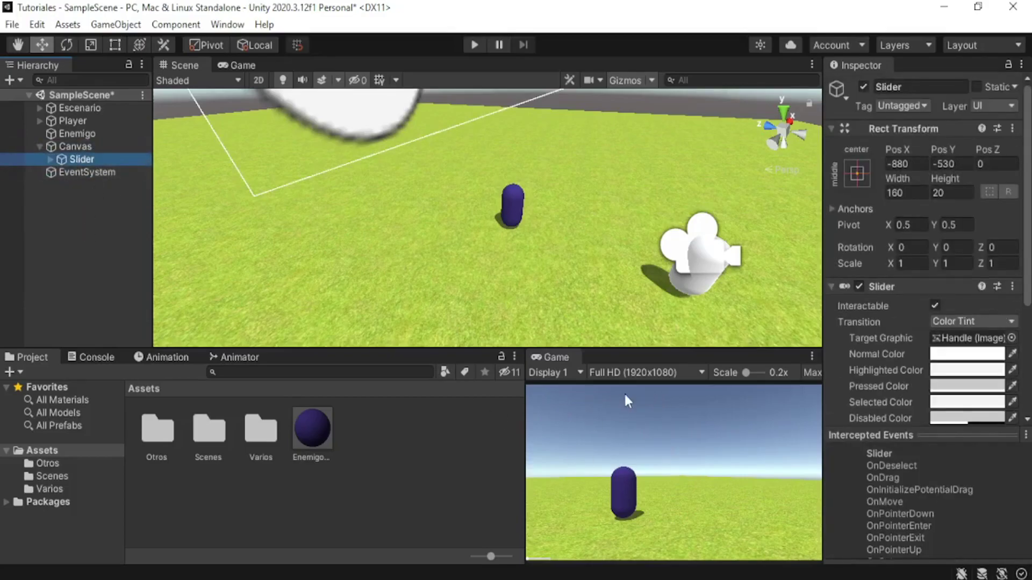
left_click(109, 229)
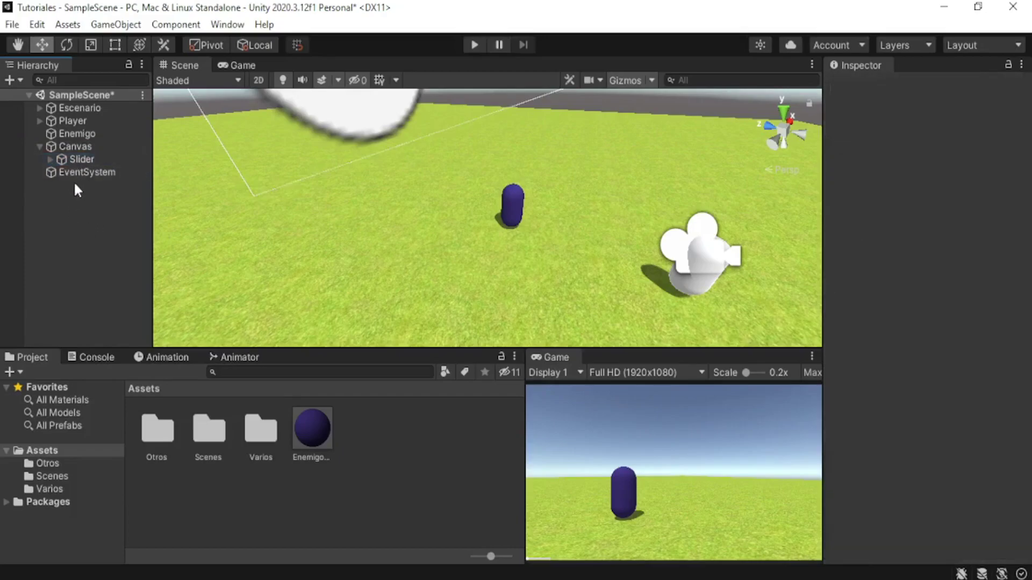
right_click(90, 228)
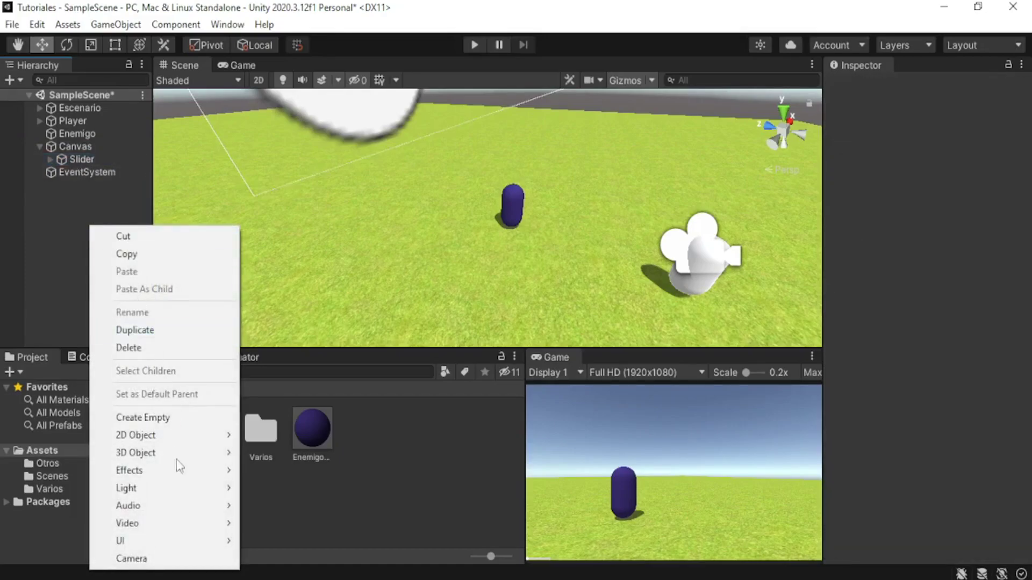
Add a new Canvas and rename it Canvas3D.
mouse_move(150, 547)
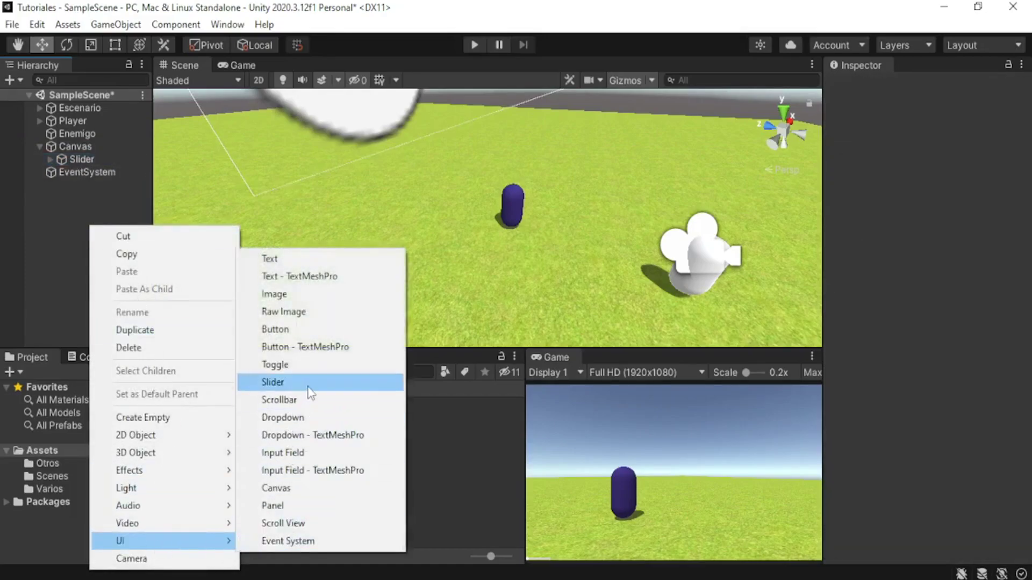
left_click(291, 489)
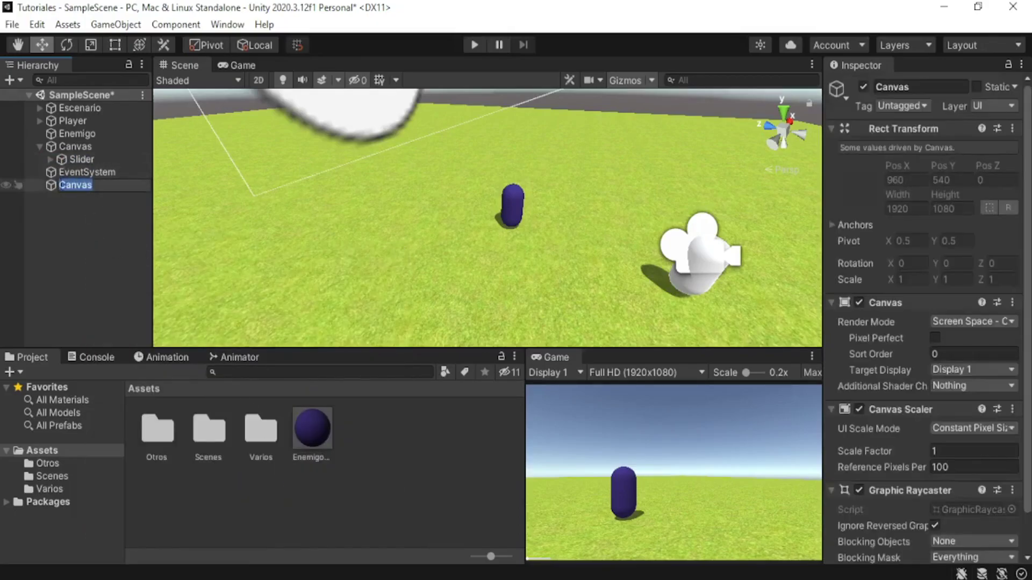
key("End")
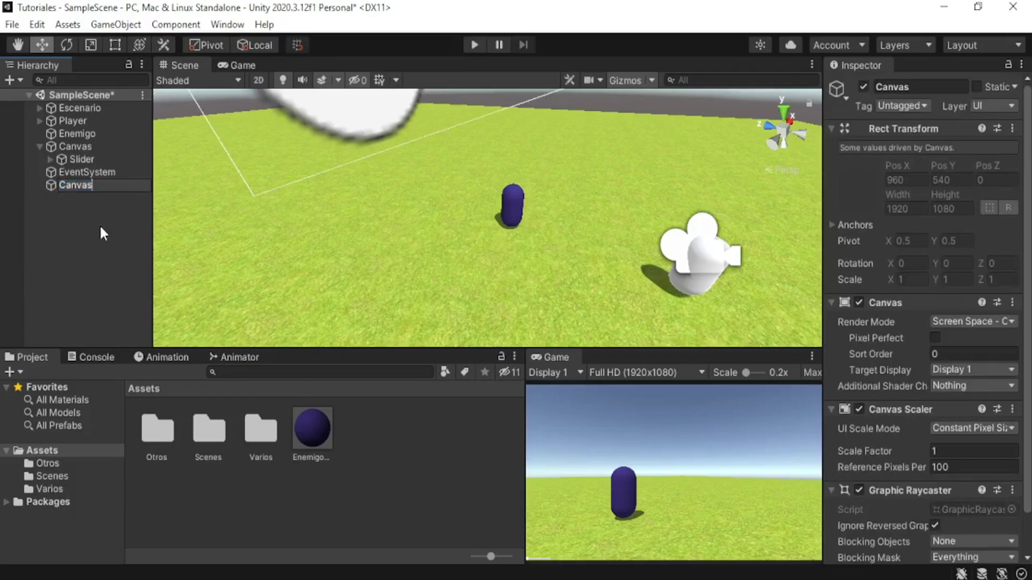
type("3")
type("D")
key("Return")
left_click(85, 198)
left_click(80, 185)
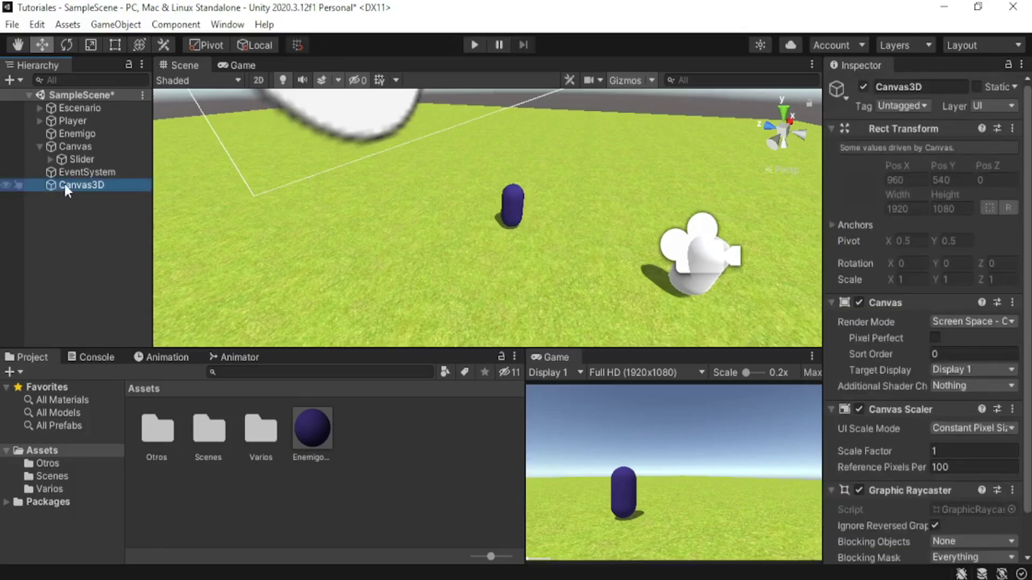
Set Canvas3D's Render Mode to World Space with Player's Camera as Event Camera.
scroll(914, 280, "down", 2)
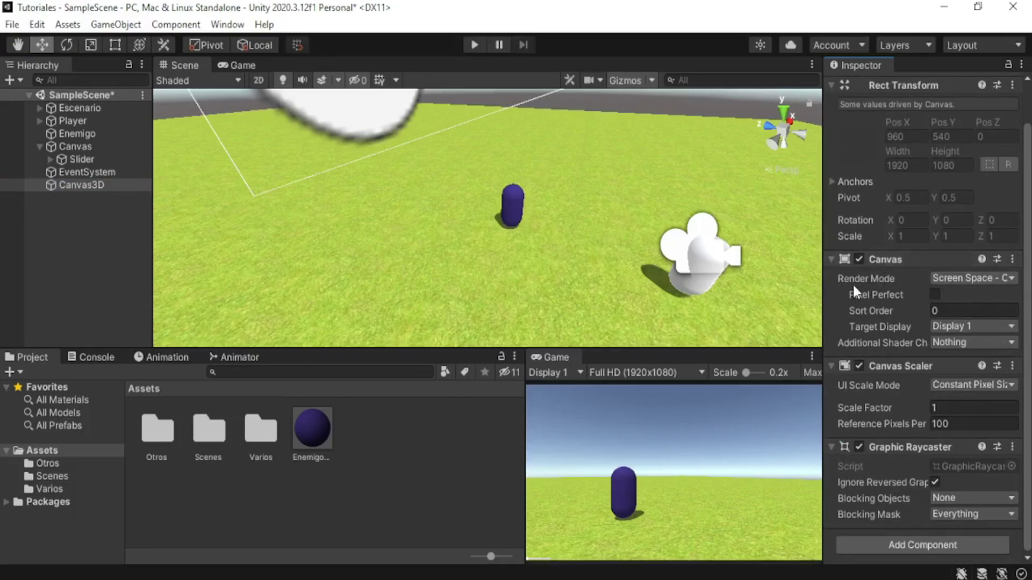
left_click(937, 278)
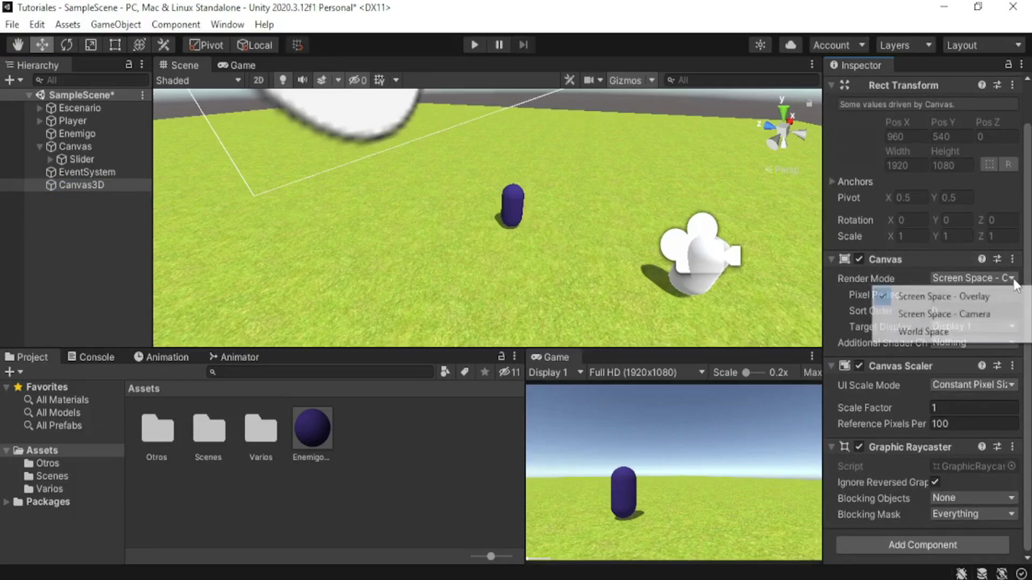
left_click(920, 333)
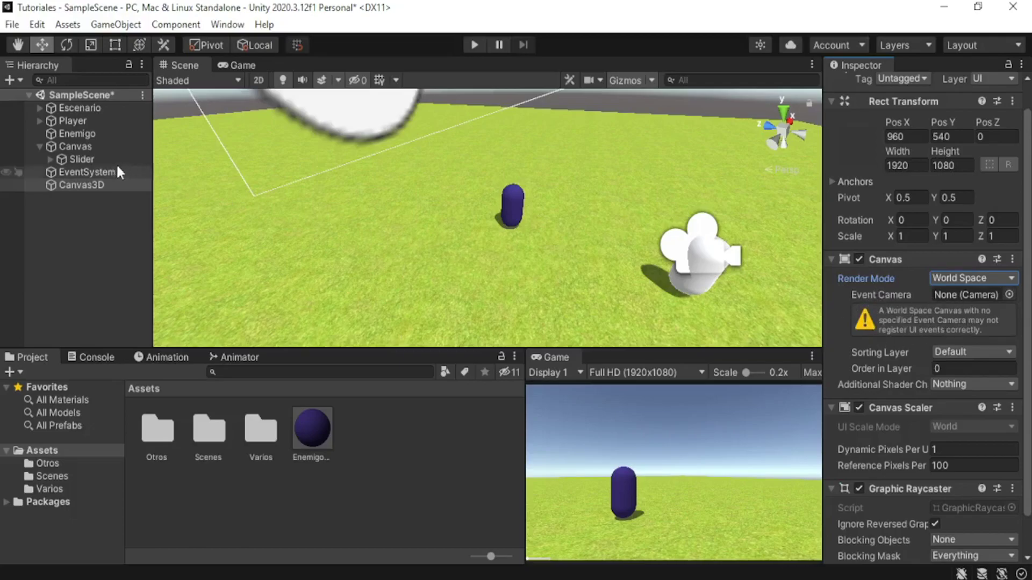
left_click(40, 120)
left_click_drag(80, 133, 965, 302)
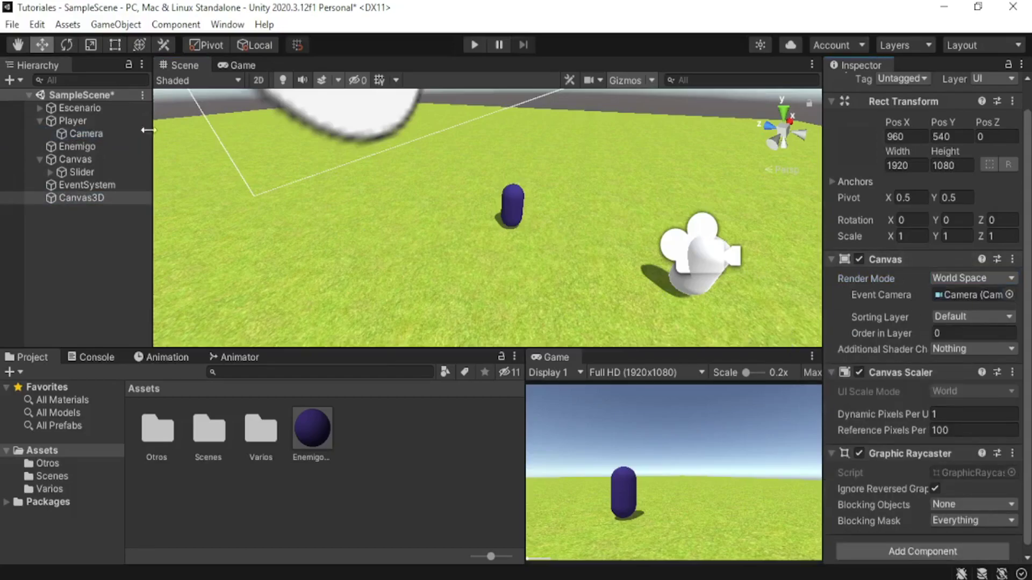
left_click(40, 120)
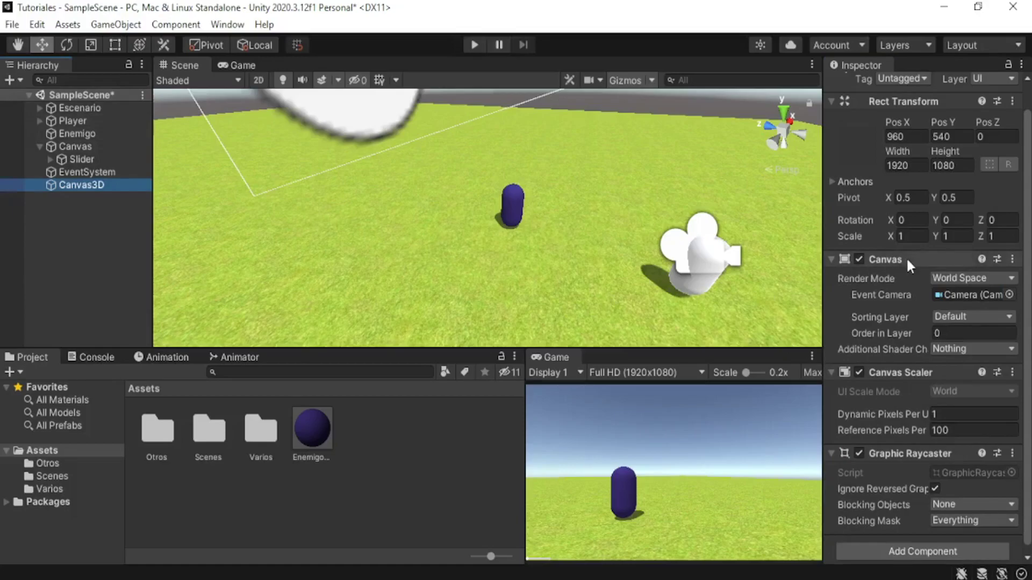
left_click(76, 154)
left_click(56, 185)
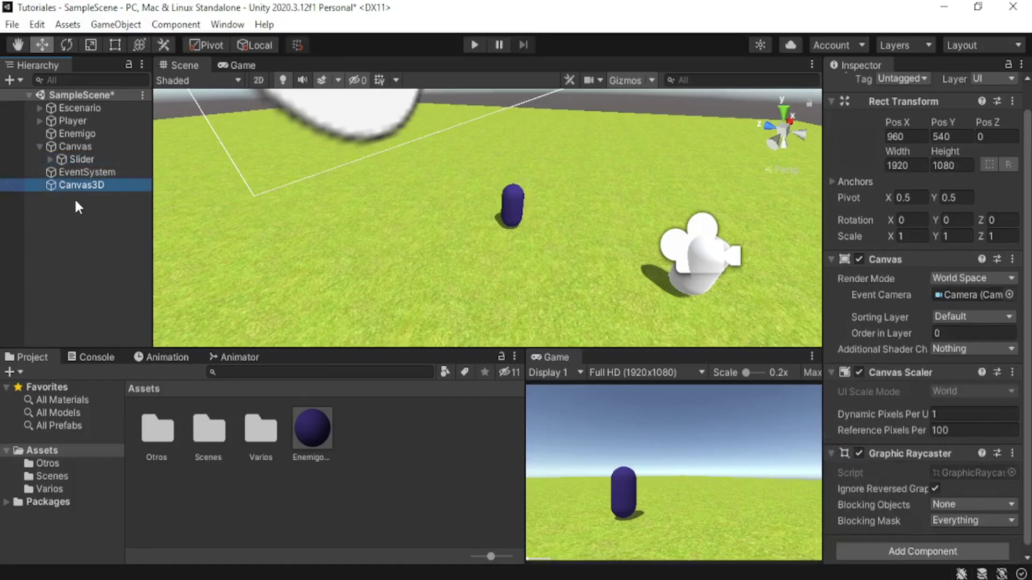
right_click(75, 185)
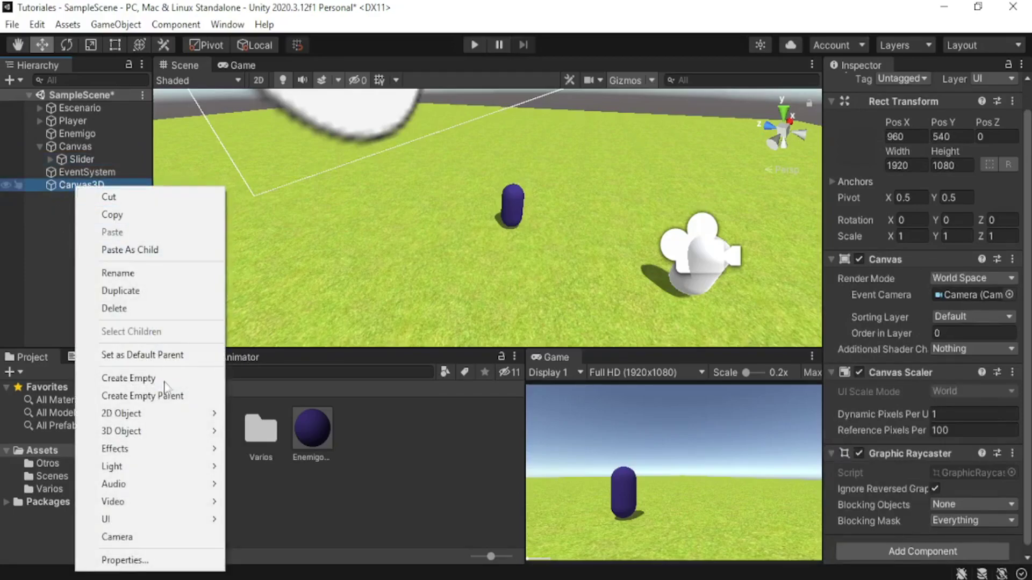
mouse_move(161, 519)
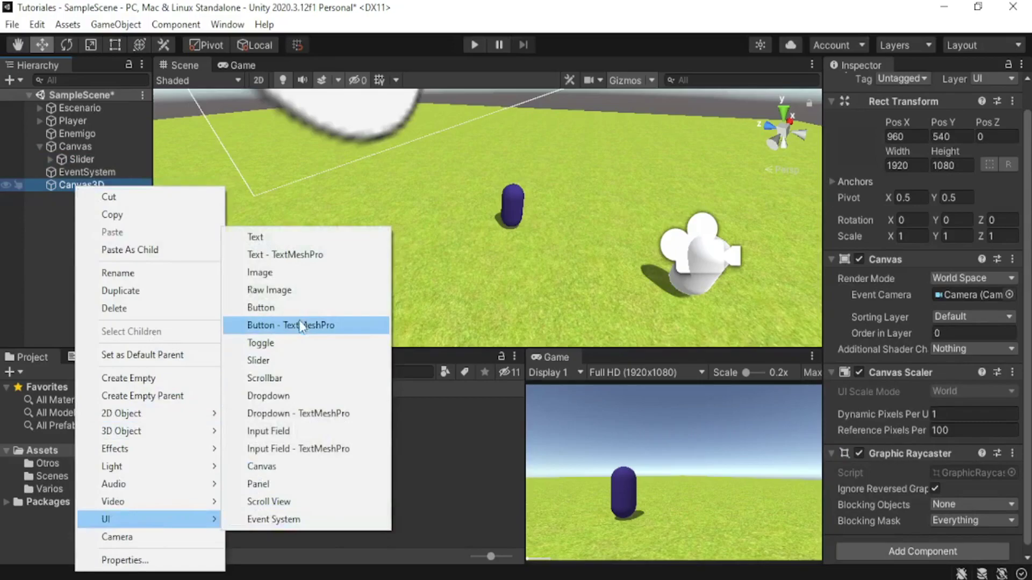
Add a Slider inside Canvas3D and delete the old Canvas with its Slider.
left_click(293, 360)
left_click(41, 288)
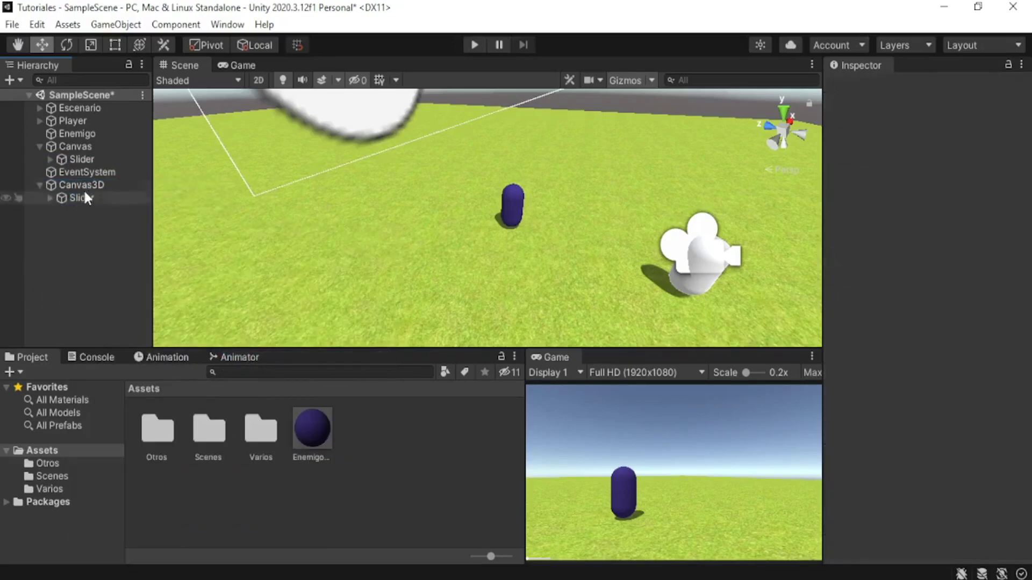
left_click(81, 159)
left_click(79, 151)
key("Delete")
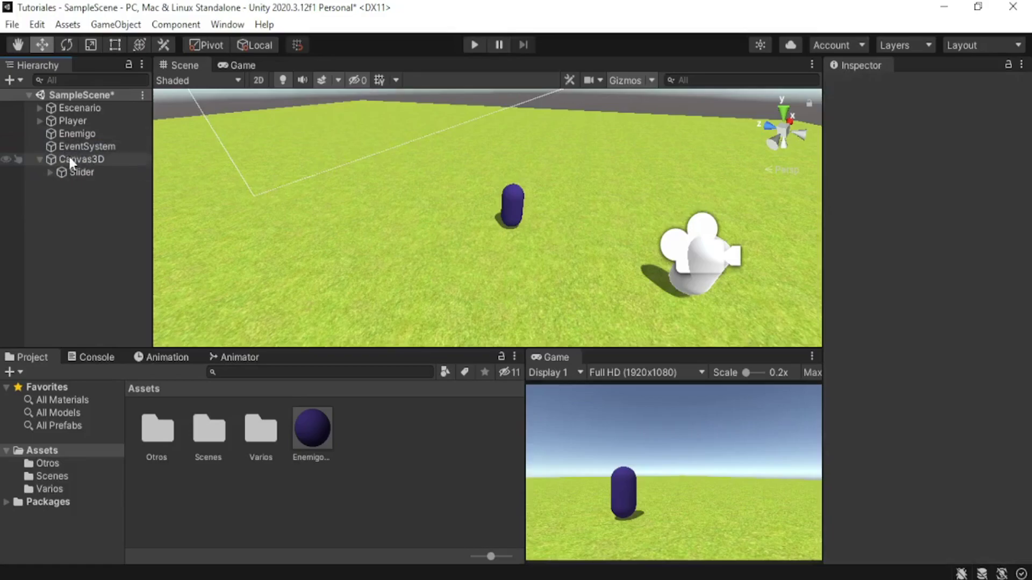
Move Canvas3D above EventSystem in the Hierarchy and select its Slider.
left_click_drag(62, 159, 63, 140)
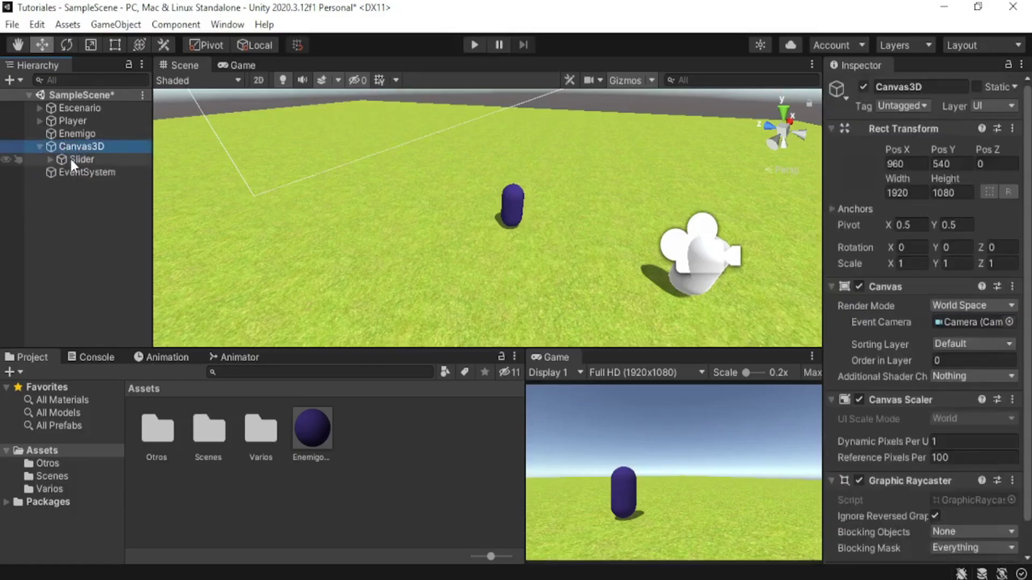
left_click(79, 209)
left_click(76, 158)
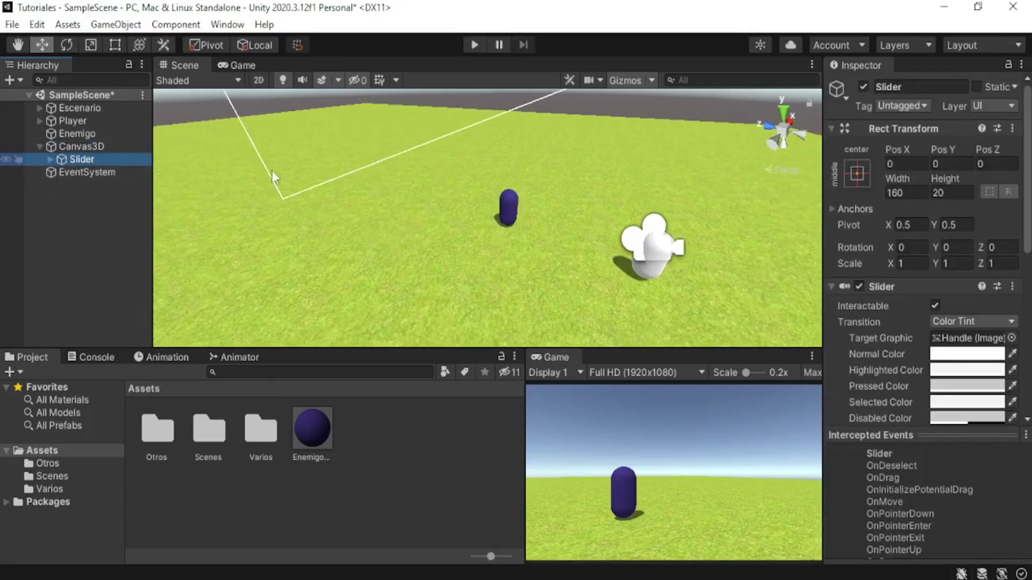
Drag Canvas3D's Slider onto the green ground plane, around -231, -834, 988.
scroll(399, 198, "down", 3)
scroll(400, 198, "down", 3)
scroll(515, 295, "down", 3)
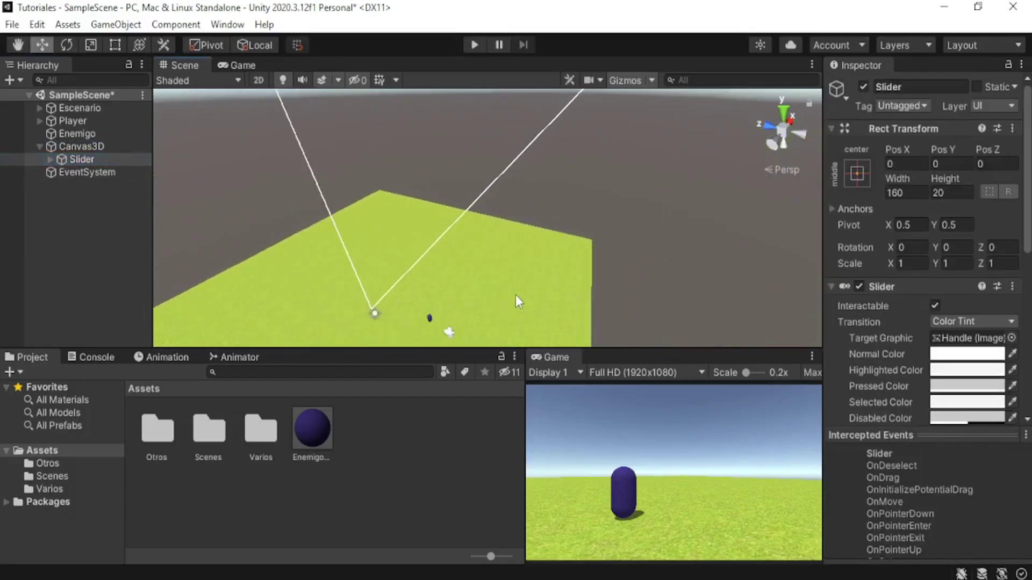
scroll(515, 295, "down", 2)
right_click_drag(515, 296, 512, 207)
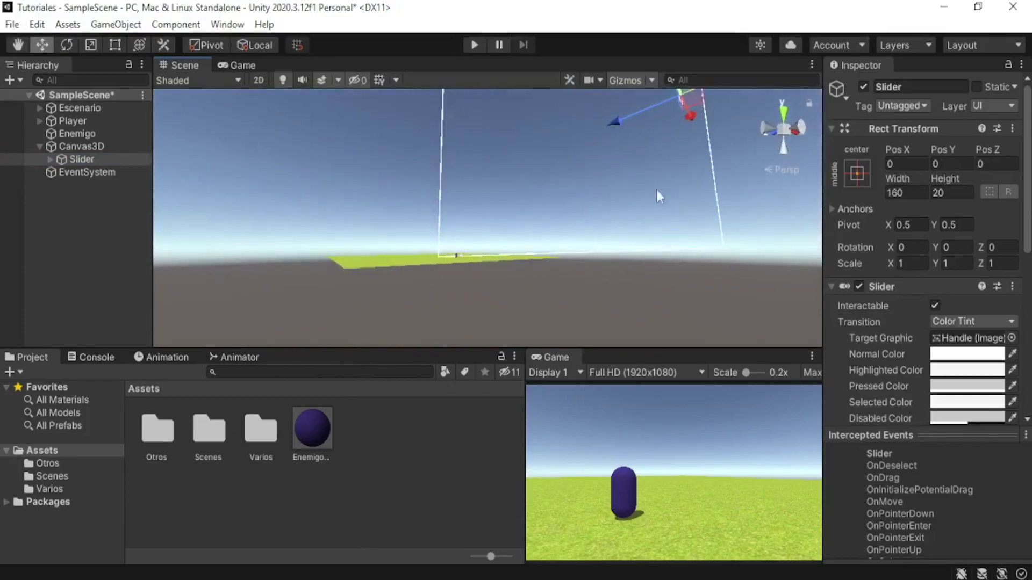
left_click_drag(598, 131, 468, 196)
mouse_move(499, 131)
left_mouse_down()
mouse_move(522, 283)
mouse_move(275, 338)
left_mouse_up()
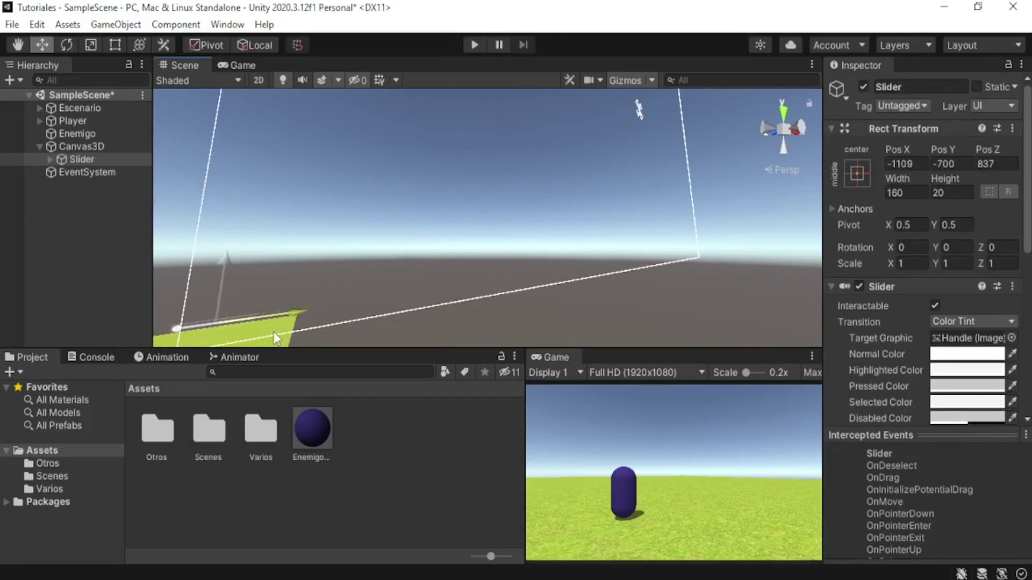
right_click_drag(273, 331, 673, 240)
right_click_drag(414, 224, 461, 189)
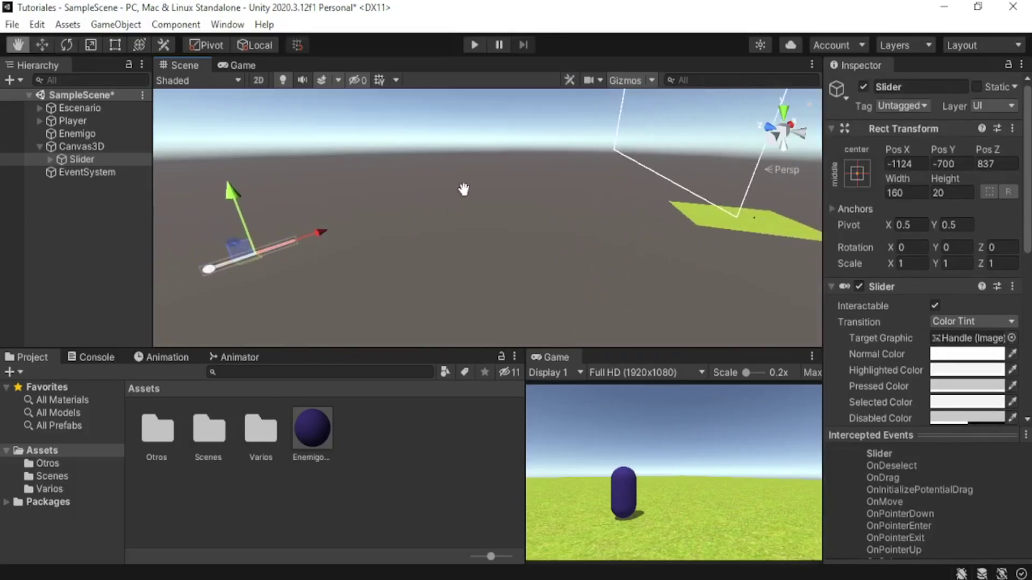
mouse_move(244, 264)
left_mouse_down()
mouse_move(754, 238)
mouse_move(393, 257)
left_mouse_up()
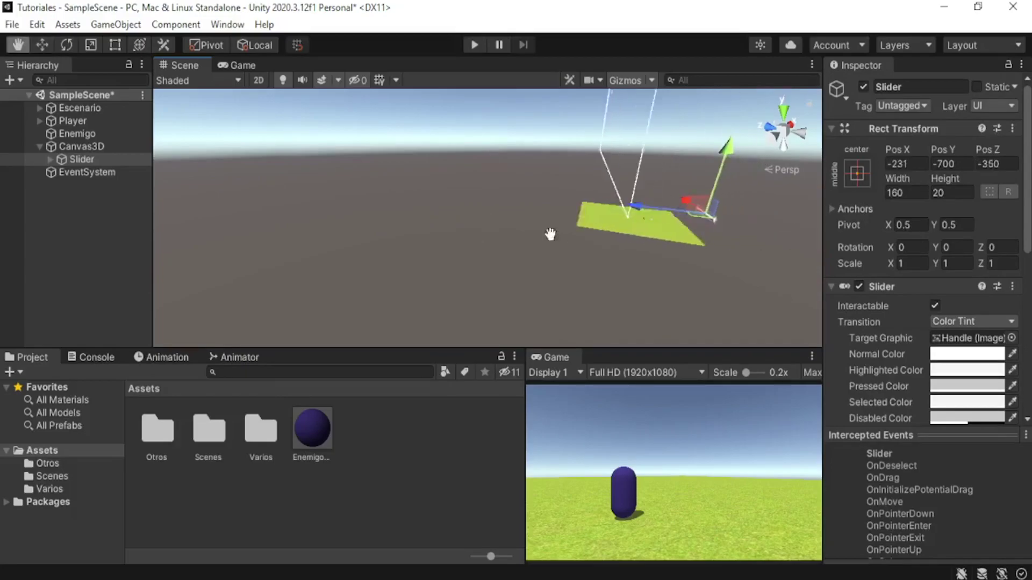
left_click_drag(635, 226, 318, 242)
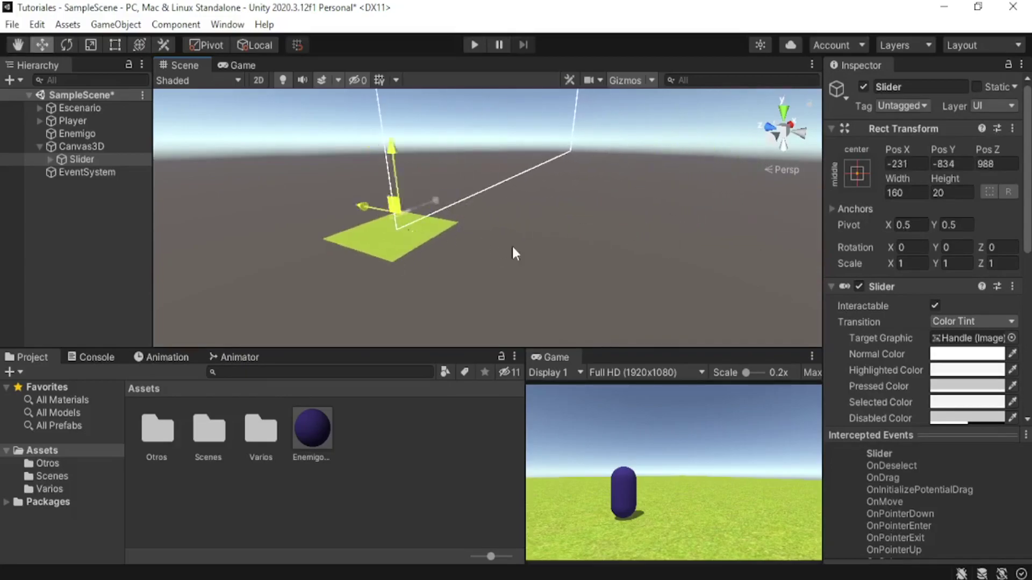
left_click(104, 200)
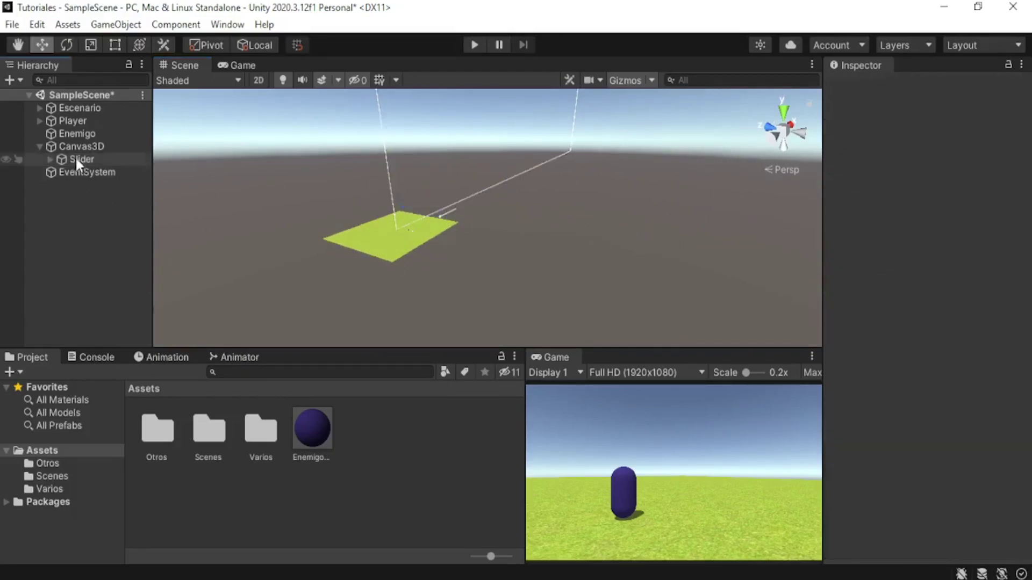
Parent the Slider under Enemigo and reset its position to 0, 0, 0.
mouse_move(72, 160)
left_mouse_down()
mouse_move(65, 225)
mouse_move(75, 141)
left_mouse_up()
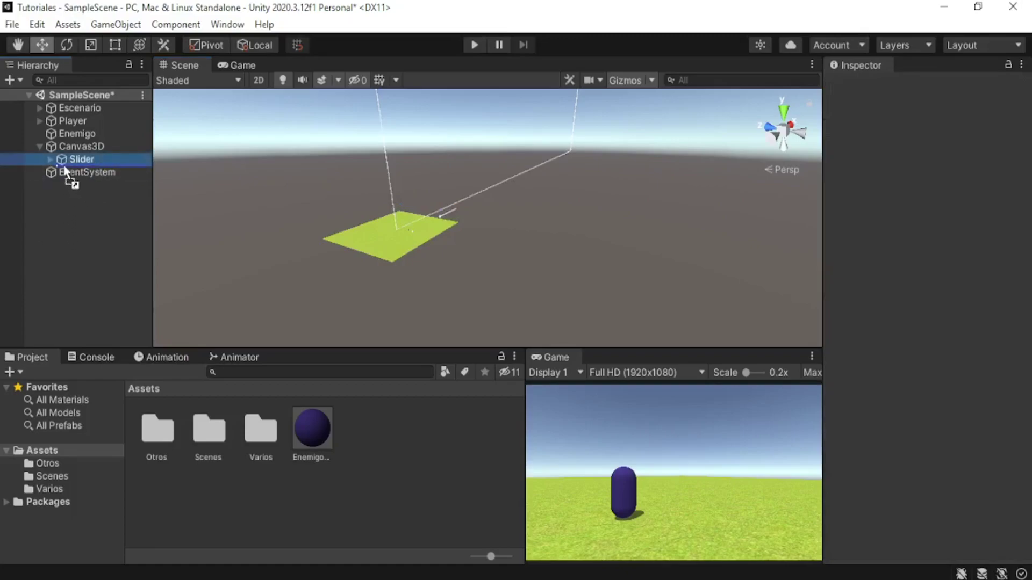
left_click_drag(75, 139, 76, 132)
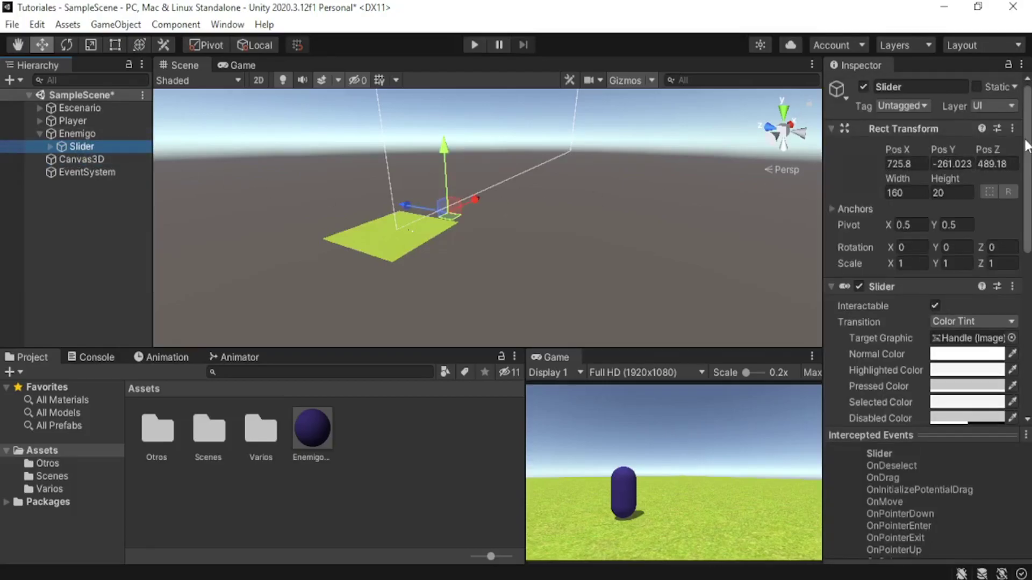
left_click(92, 213)
left_click(93, 146)
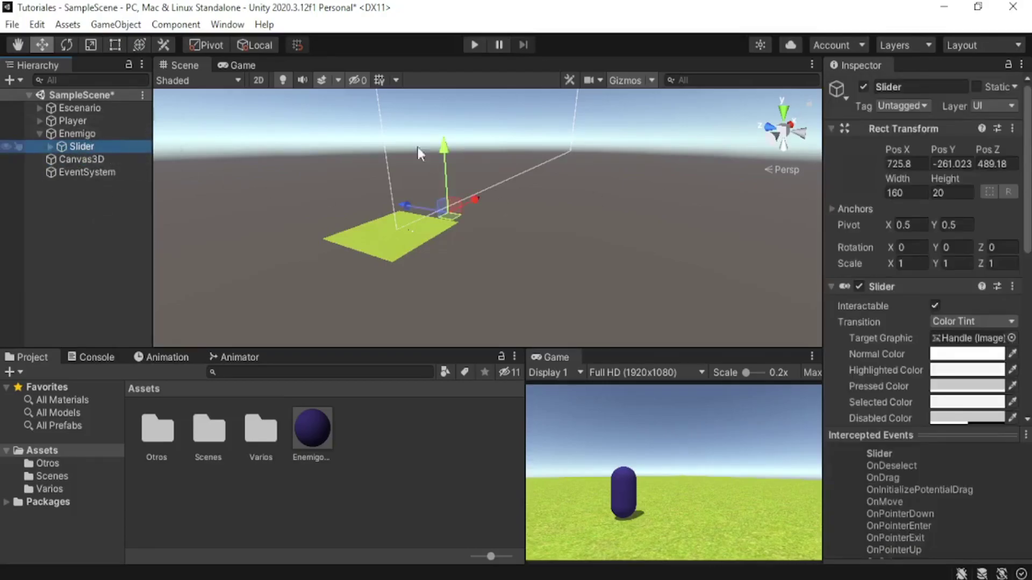
left_click(1007, 127)
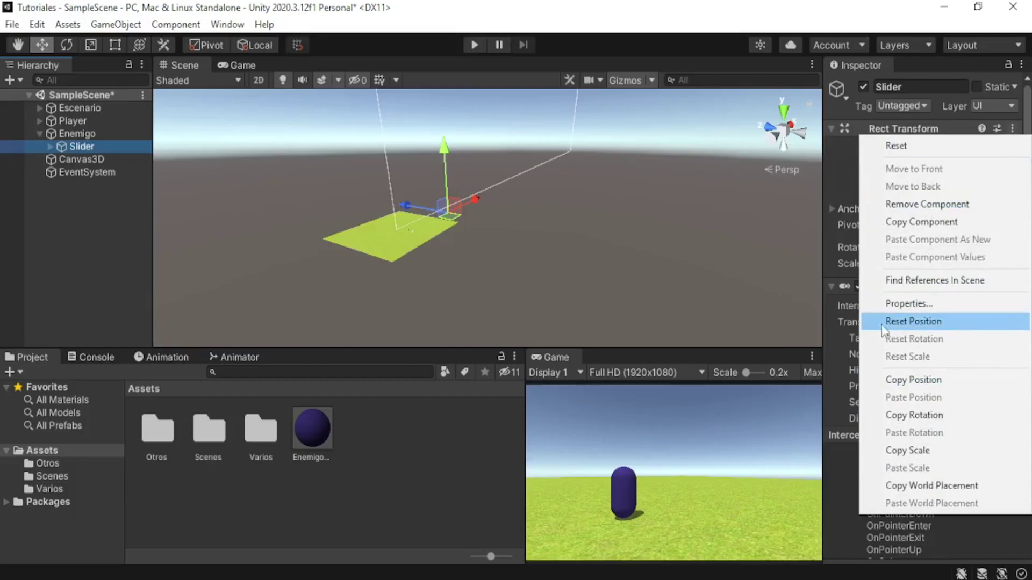
left_click(925, 322)
Frame the view on the Enemigo capsule at ground level.
left_click(122, 187)
left_click(80, 134)
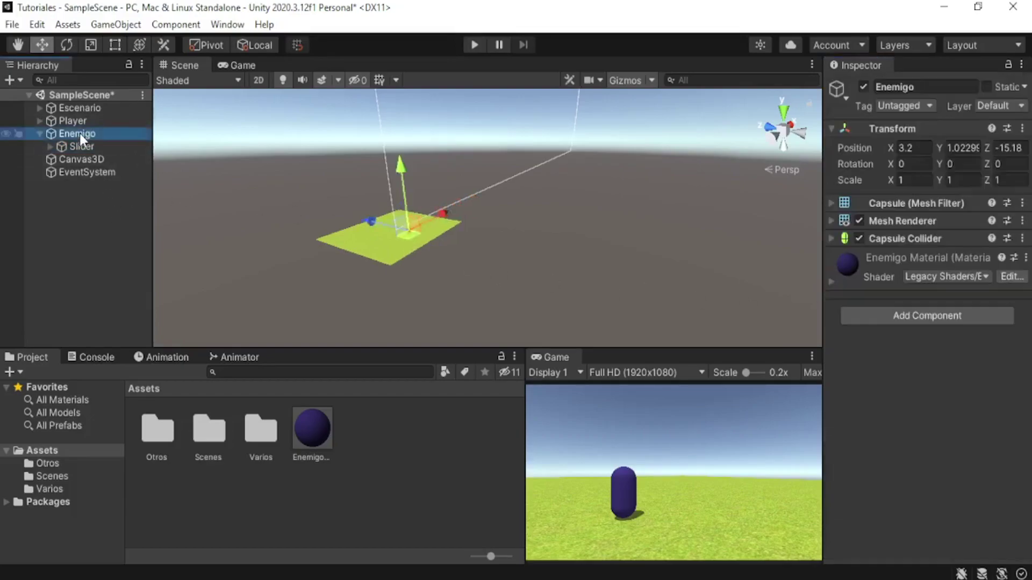
double_click(79, 133)
scroll(392, 203, "down", 3)
mouse_move(392, 203)
left_mouse_down("alt")
mouse_move(314, 235)
mouse_move(246, 238)
left_mouse_up("alt")
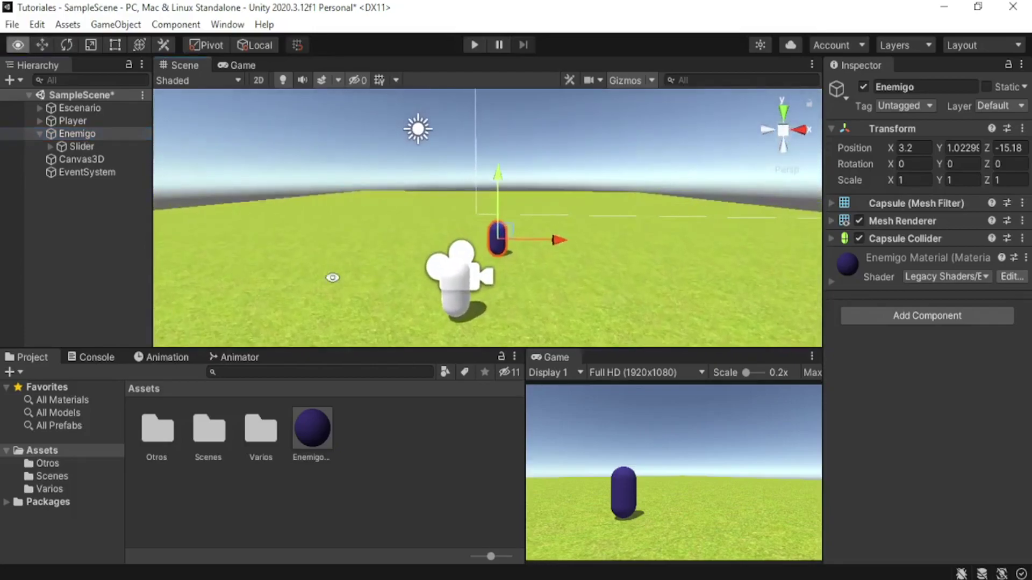
Make the Slider a child of Canvas3D and frame it in the view.
left_click(79, 148)
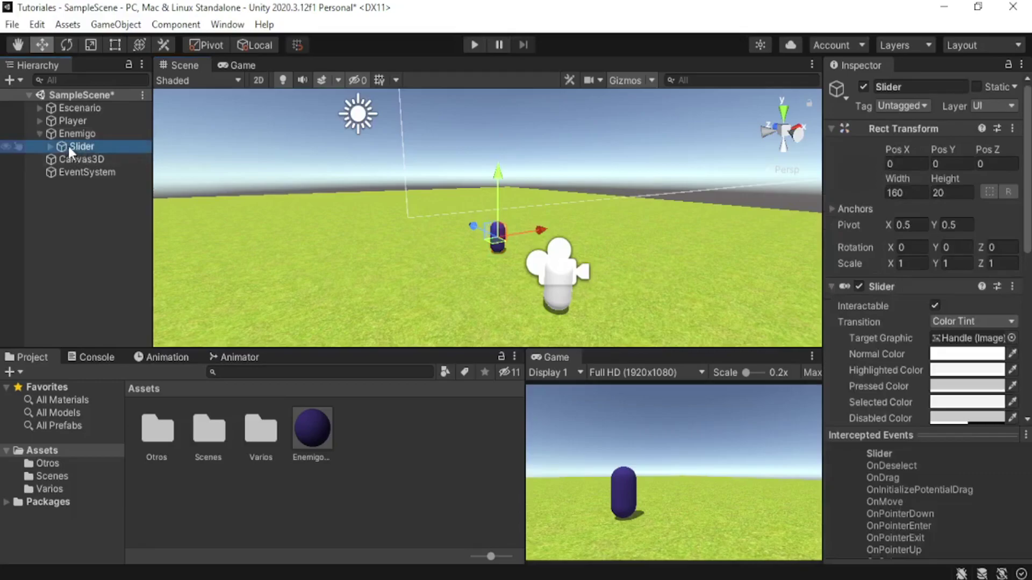
left_click_drag(79, 160, 76, 159)
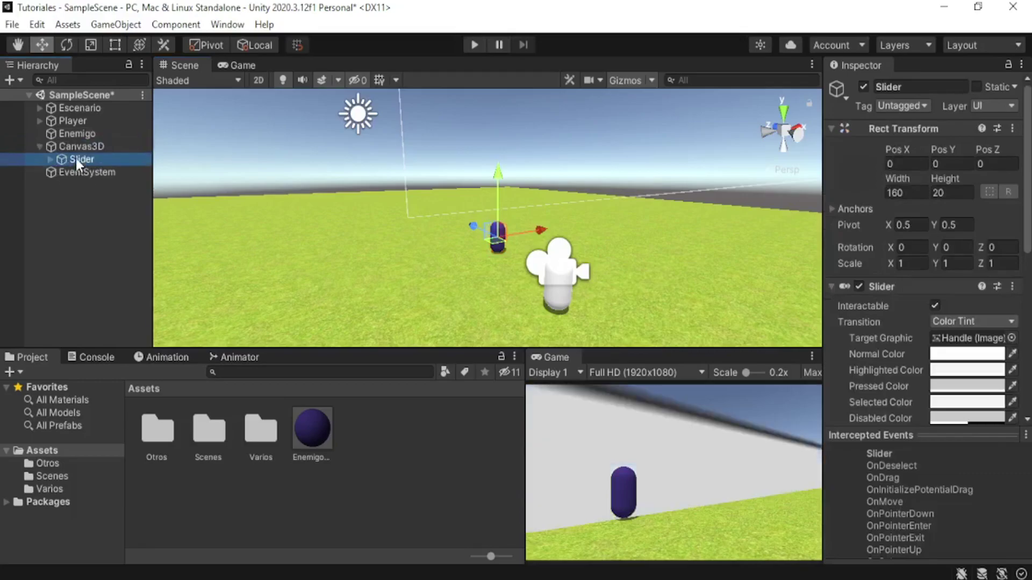
double_click(76, 158)
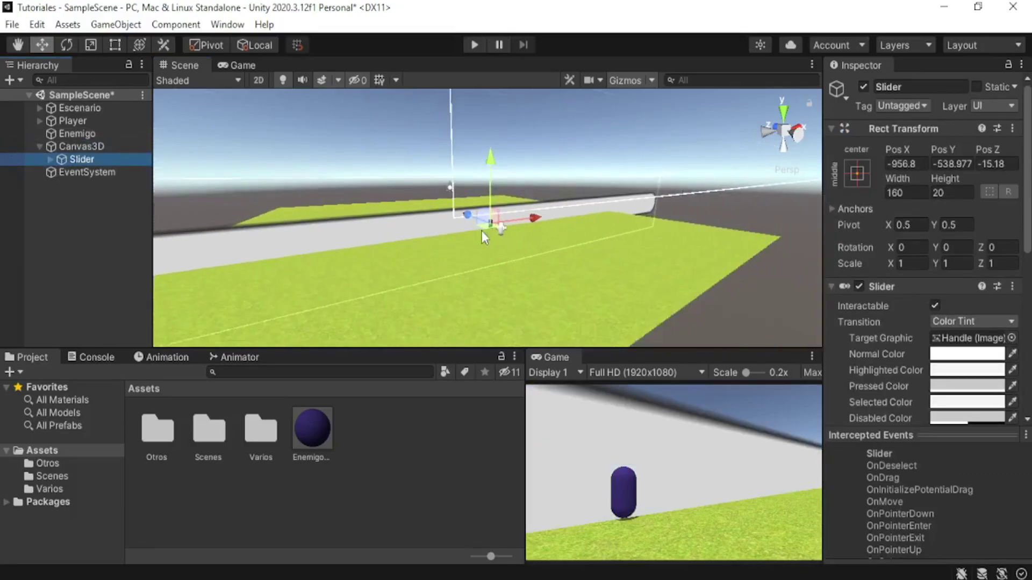
mouse_move(532, 216)
middle_mouse_down()
mouse_move(593, 226)
mouse_move(465, 247)
middle_mouse_up()
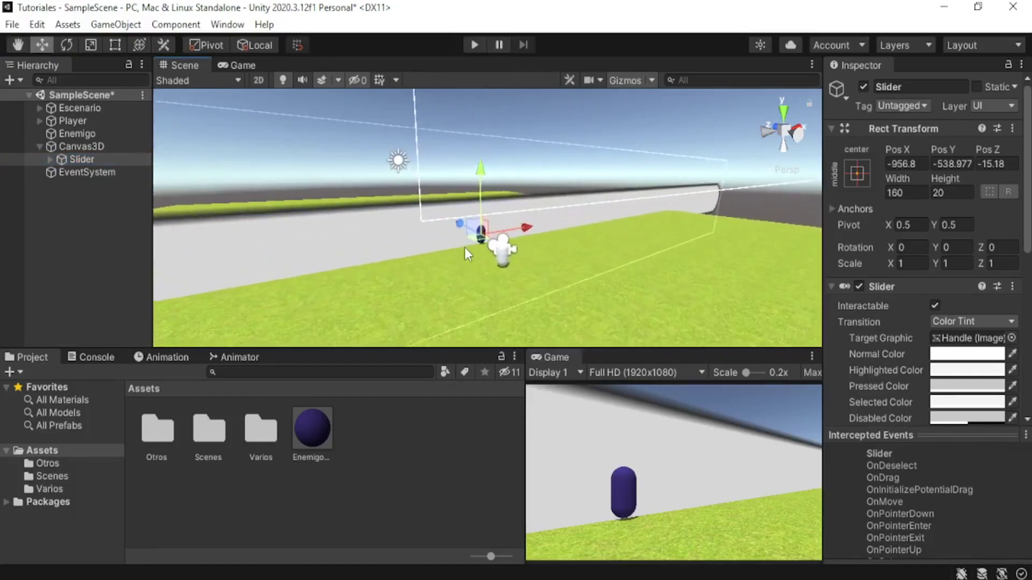
Set the Slider's X and Y scale to 0.02 as a first try.
left_click(912, 263)
type("0.0")
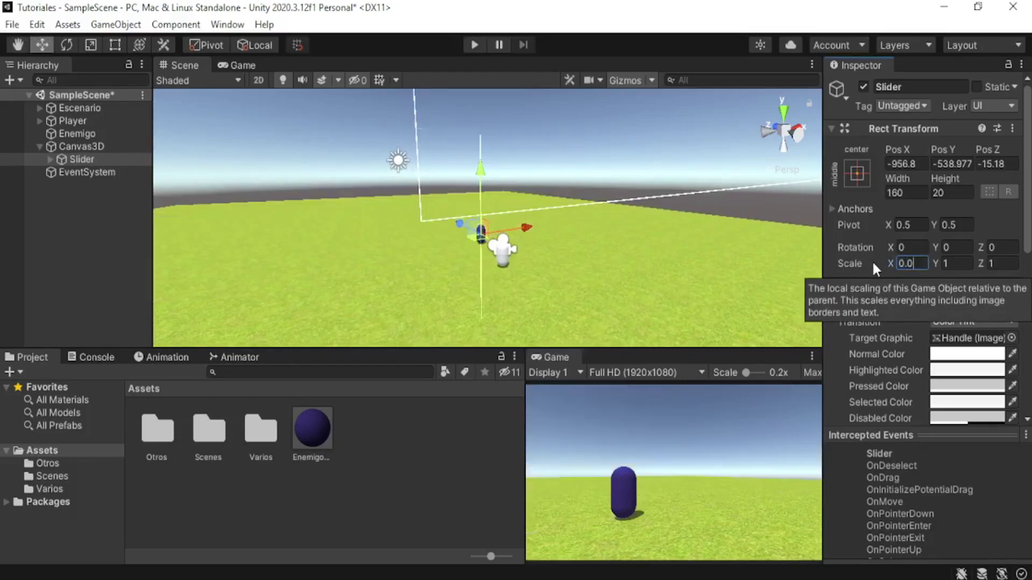
type("5")
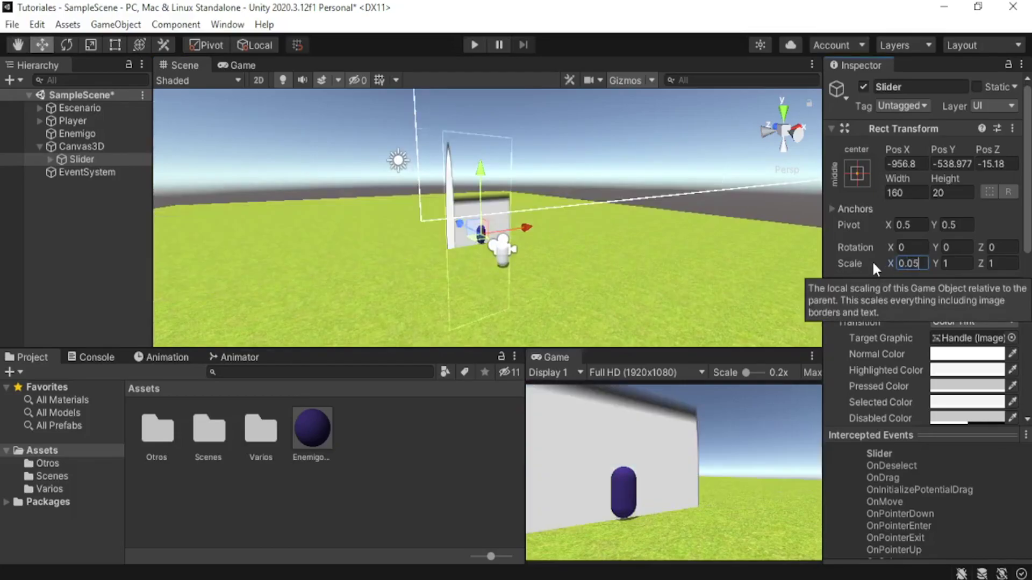
key("BackSpace")
type("2")
key("Tab")
type("0.02")
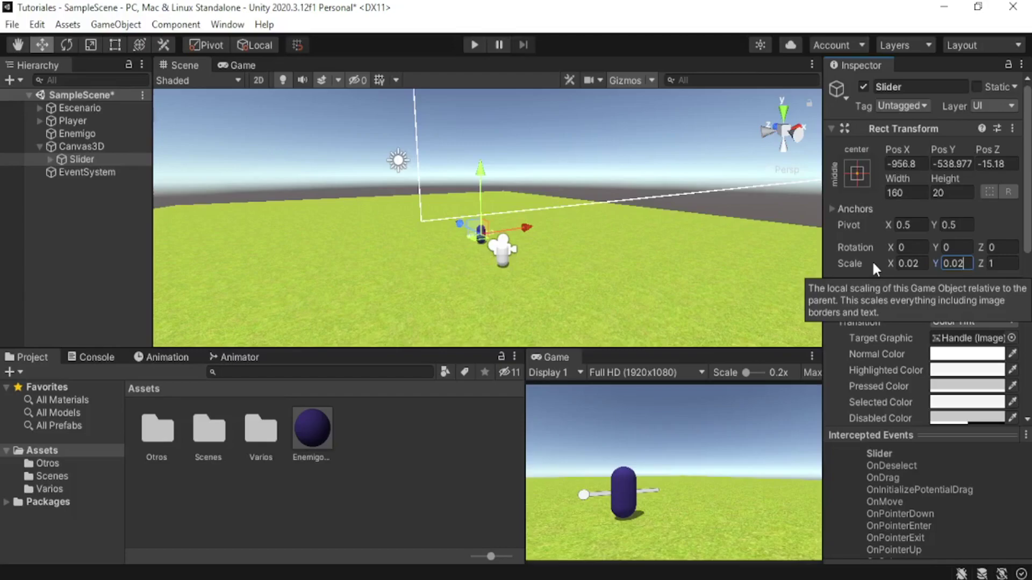
scroll(475, 258, "up", 2)
scroll(475, 269, "up", 2)
scroll(483, 261, "up", 2)
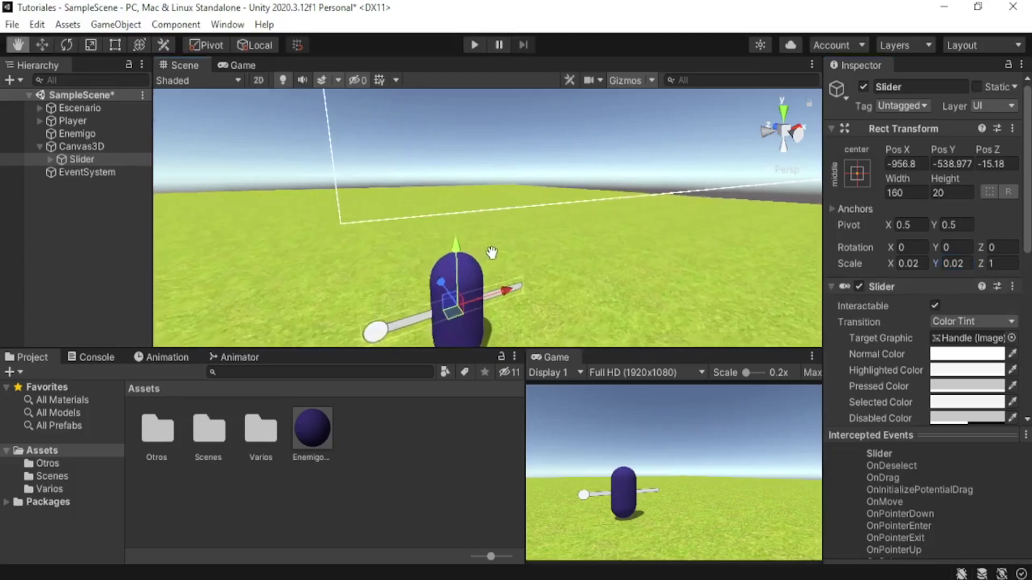
left_click_drag(489, 255, 515, 199)
Reduce the Slider's X and Y scale to 0.01 so it floats above the capsule.
key("w")
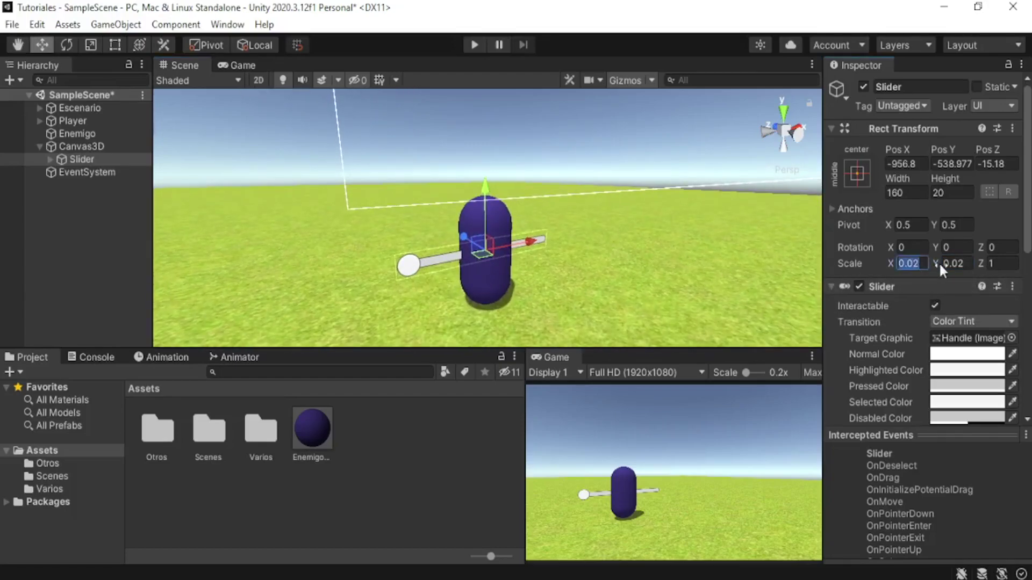
type("0.01")
key("Tab")
type("0.1")
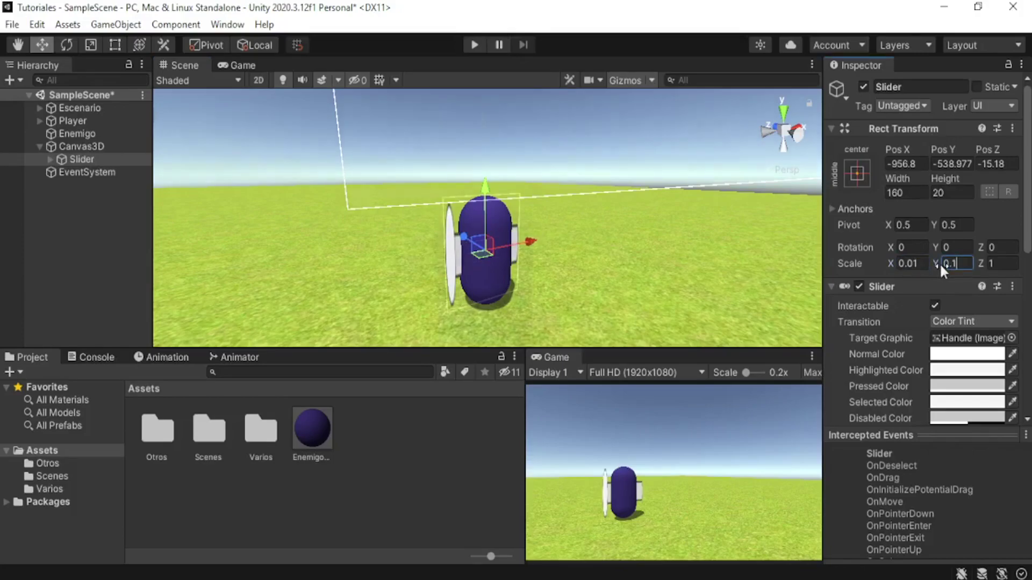
key("BackSpace")
type("015")
key("shift+Tab")
type("0.015")
key("BackSpace")
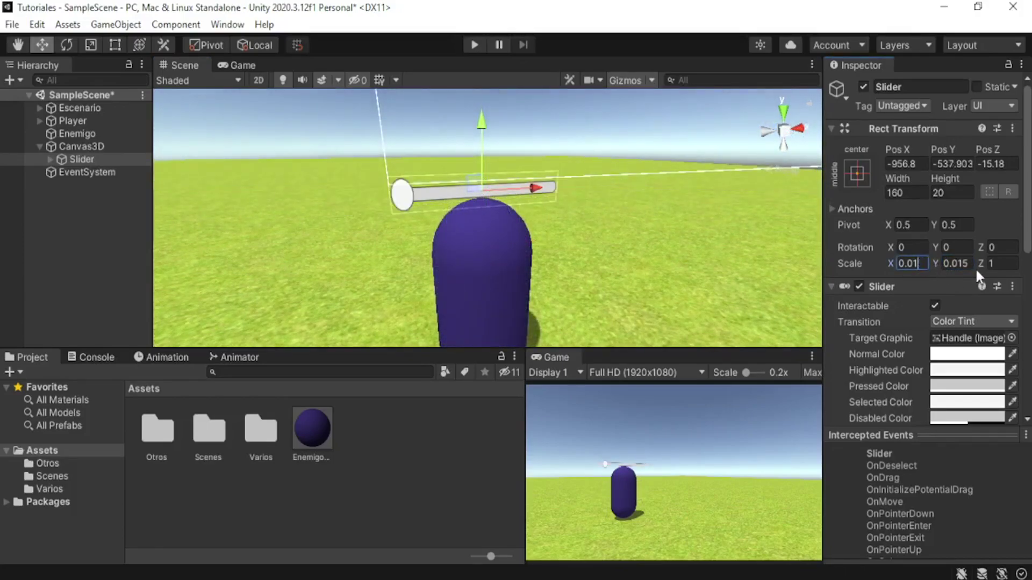
key("Tab")
type("0.01")
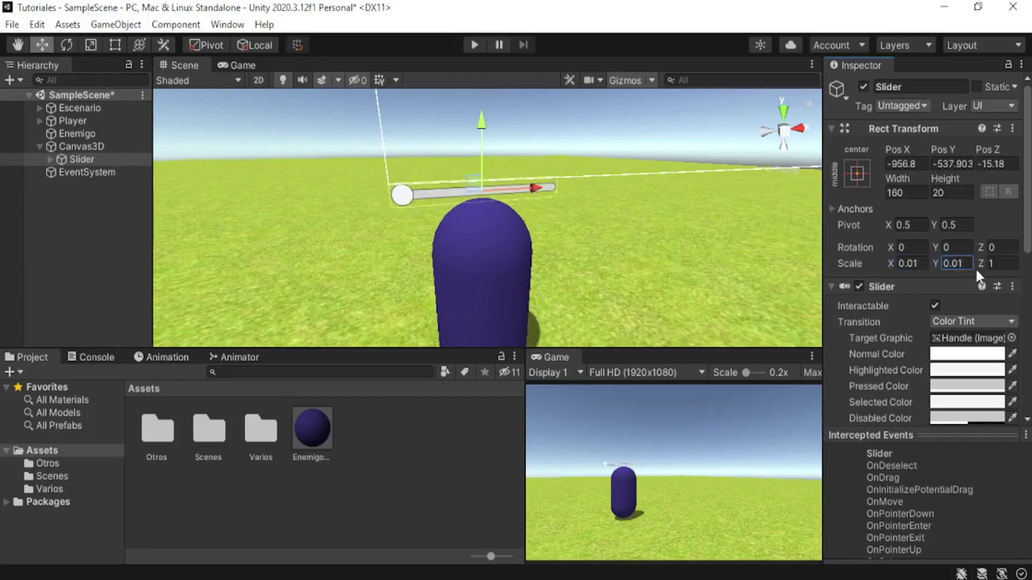
scroll(510, 253, "down", 2)
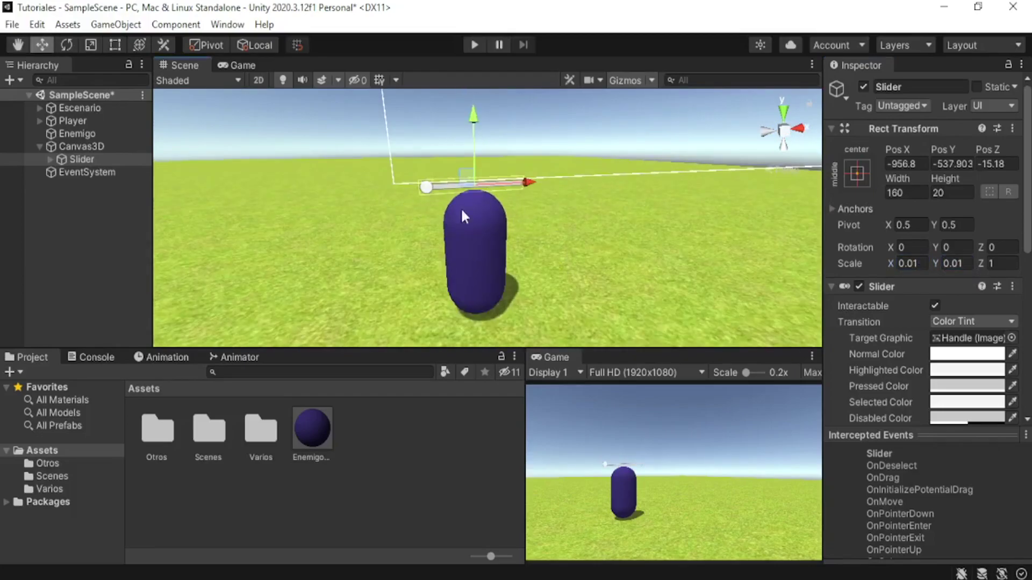
mouse_move(462, 226)
left_mouse_down("alt")
mouse_move(698, 299)
mouse_move(621, 508)
left_mouse_up("alt")
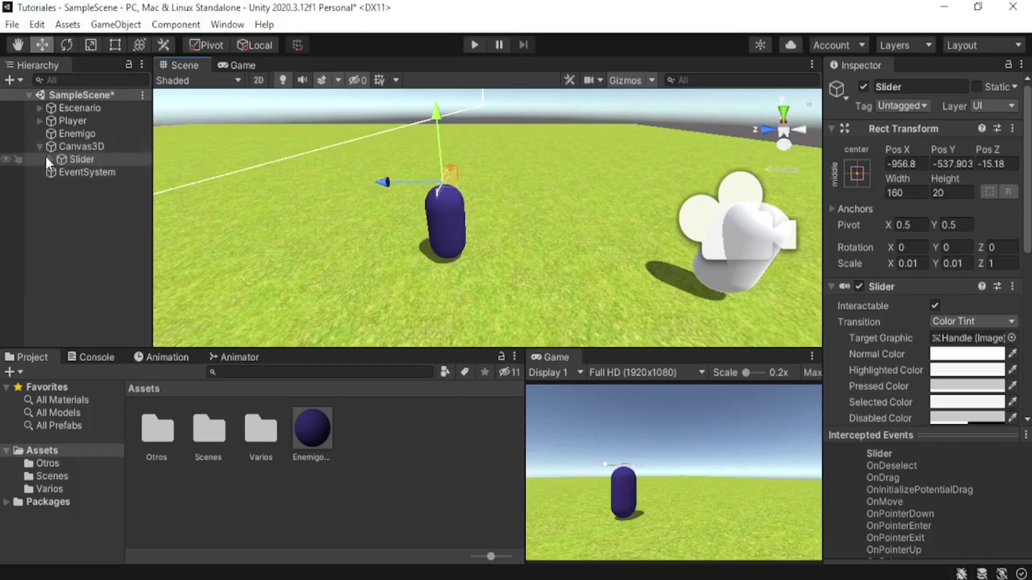
Make Canvas3D a child of Enemigo in the Hierarchy.
left_click(75, 147)
left_click(40, 145)
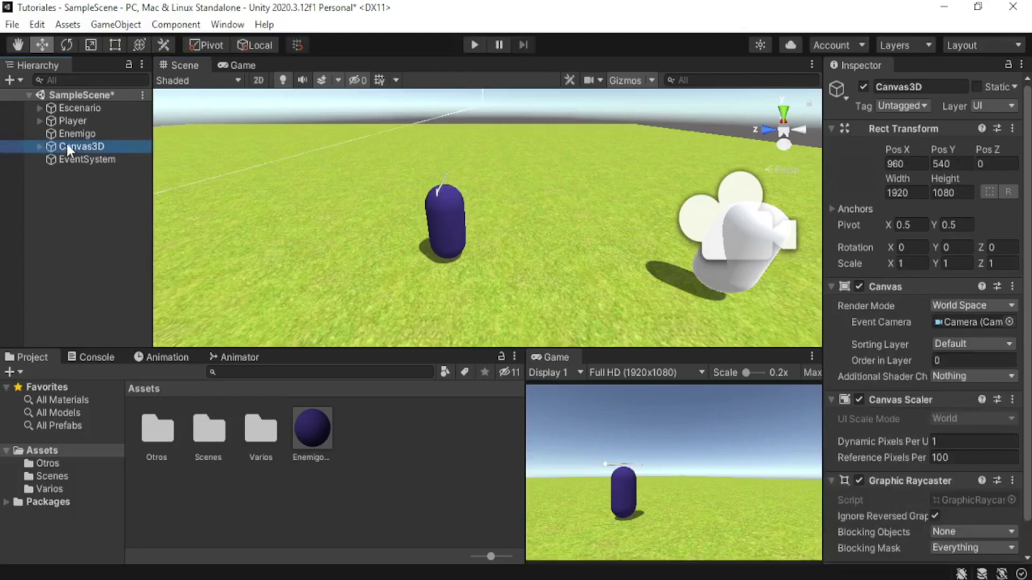
left_click_drag(66, 141, 74, 134)
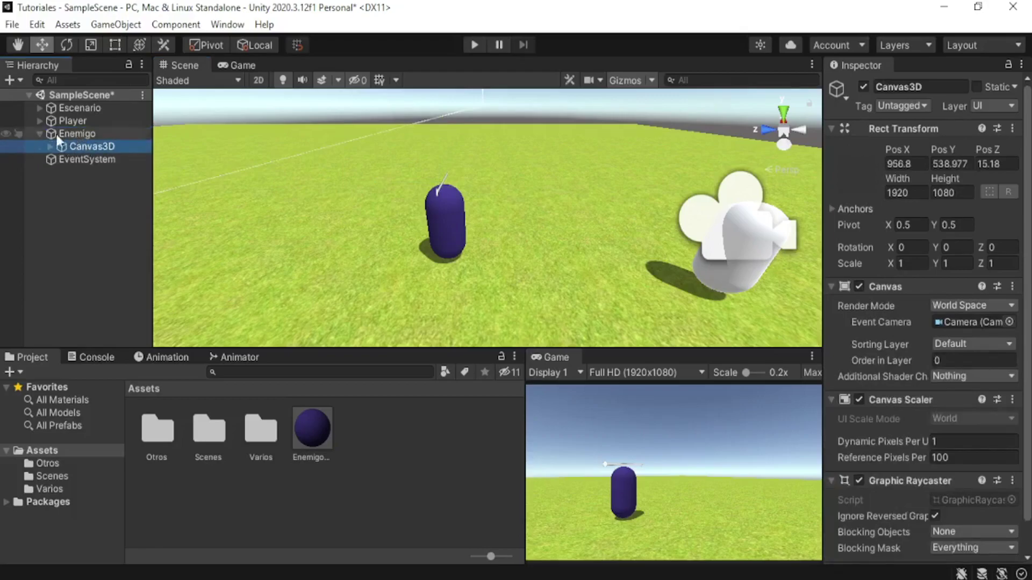
Drag the Enemigo capsule across the ground, right and further back.
left_click(39, 133)
left_click(83, 134)
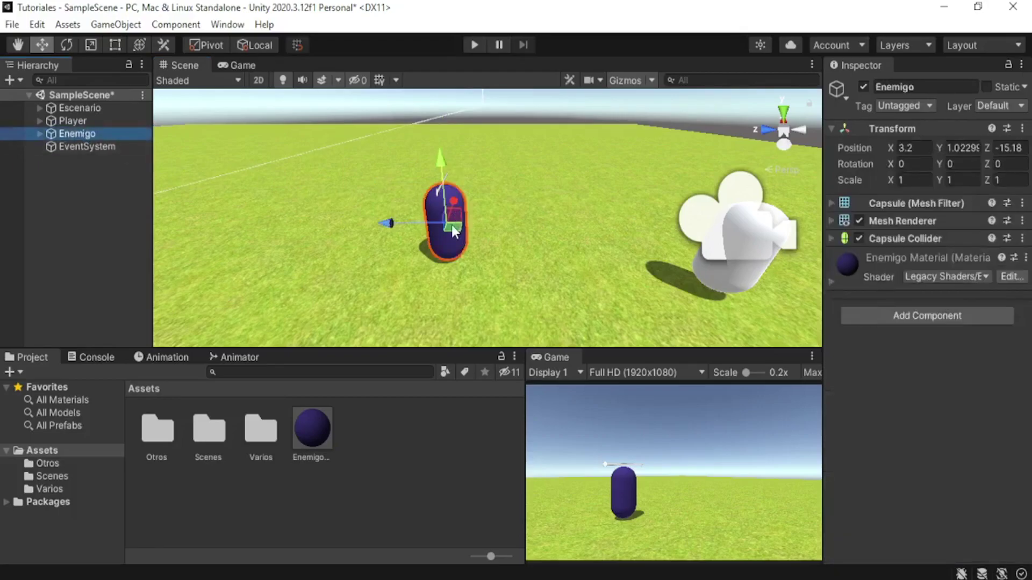
left_click_drag(451, 224, 617, 217)
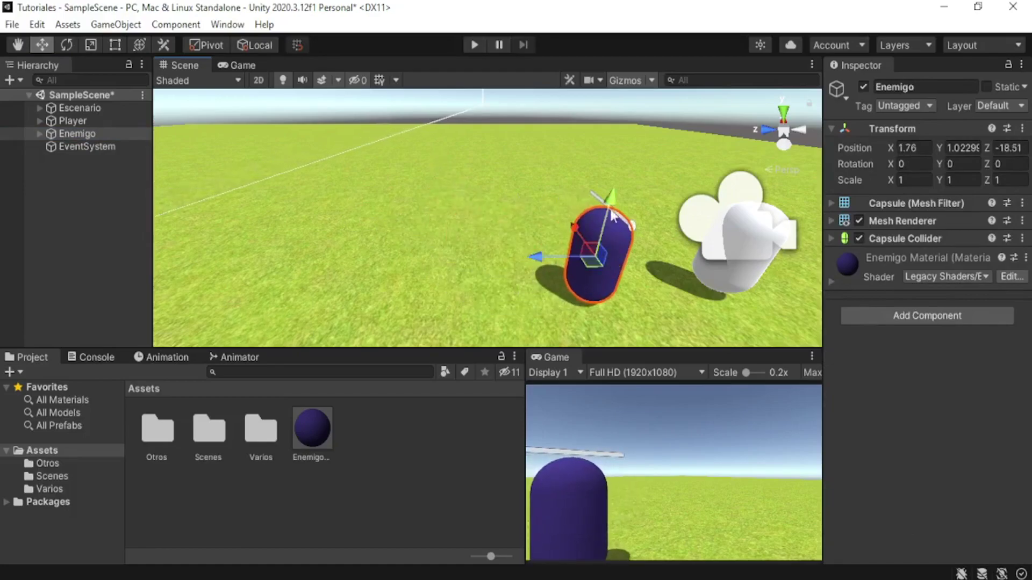
middle_click_drag(643, 267, 451, 230)
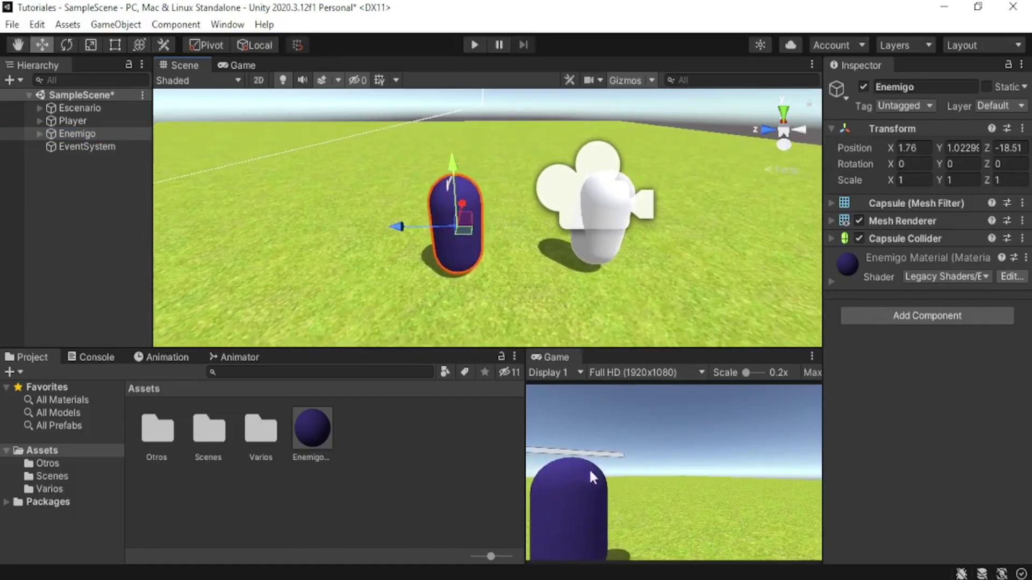
left_click_drag(464, 230, 489, 219)
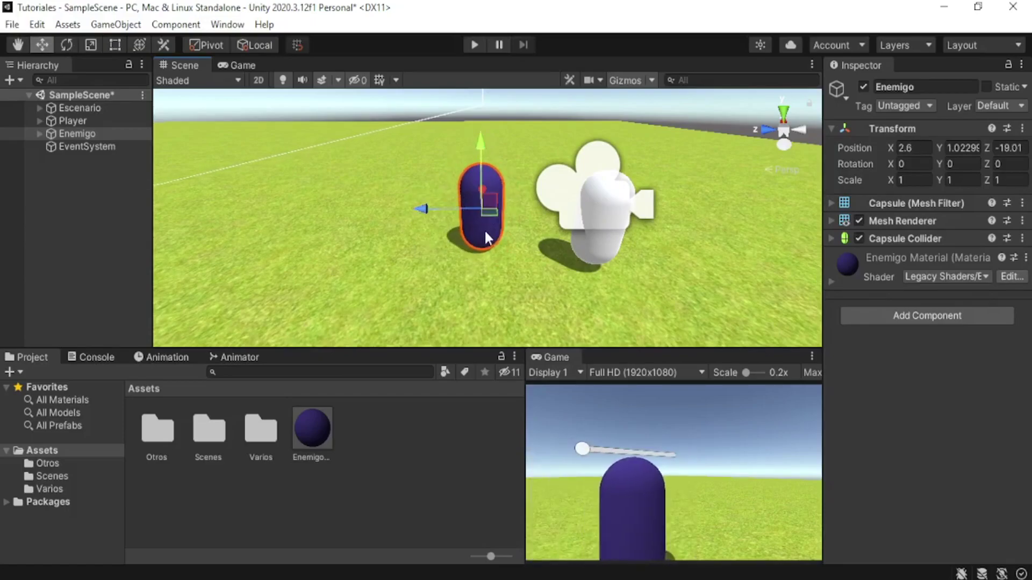
mouse_move(535, 226)
left_mouse_down("alt")
mouse_move(469, 246)
mouse_move(572, 246)
mouse_move(644, 198)
mouse_move(582, 214)
mouse_move(596, 200)
mouse_move(301, 218)
mouse_move(549, 228)
left_mouse_up("alt")
Undo an accidental rotation and settle the capsule at X 2.72, Z -15.57.
key("e")
key("ctrl+z")
scroll(550, 227, "down", 3)
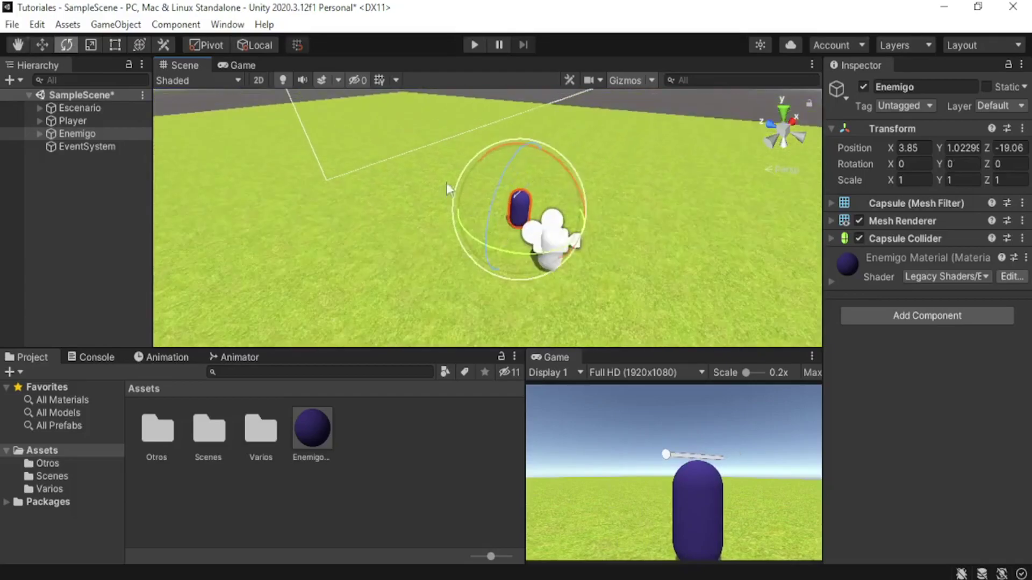
mouse_move(522, 238)
middle_mouse_down()
mouse_move(546, 275)
mouse_move(502, 270)
middle_mouse_up()
key("w")
scroll(585, 305, "up", 2)
mouse_move(575, 307)
left_mouse_down()
mouse_move(469, 274)
mouse_move(479, 232)
mouse_move(437, 210)
left_mouse_up()
scroll(479, 233, "up", 3)
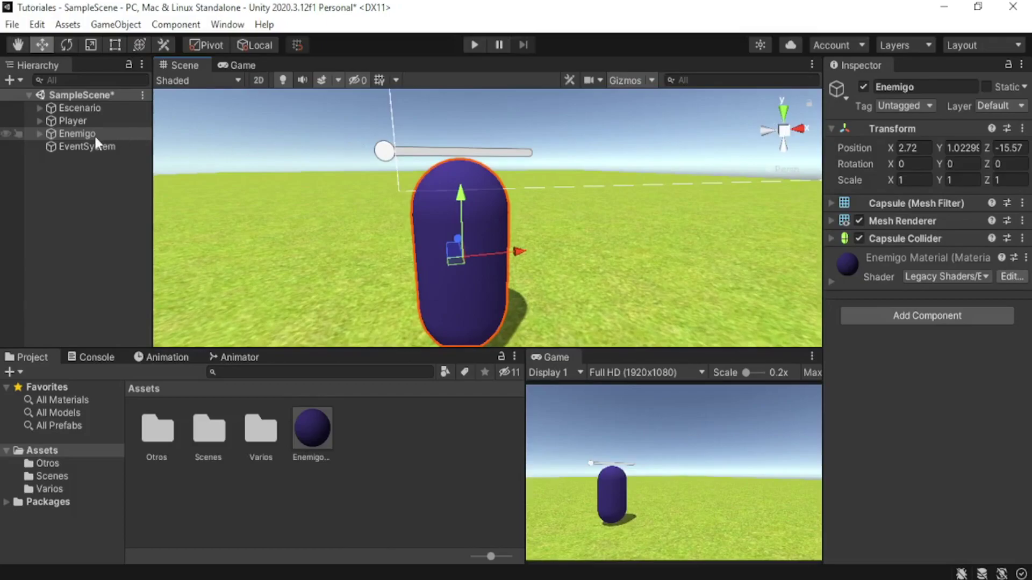
Disable the Slider's Handle Slide Area so the round handle knob disappears.
left_click(39, 133)
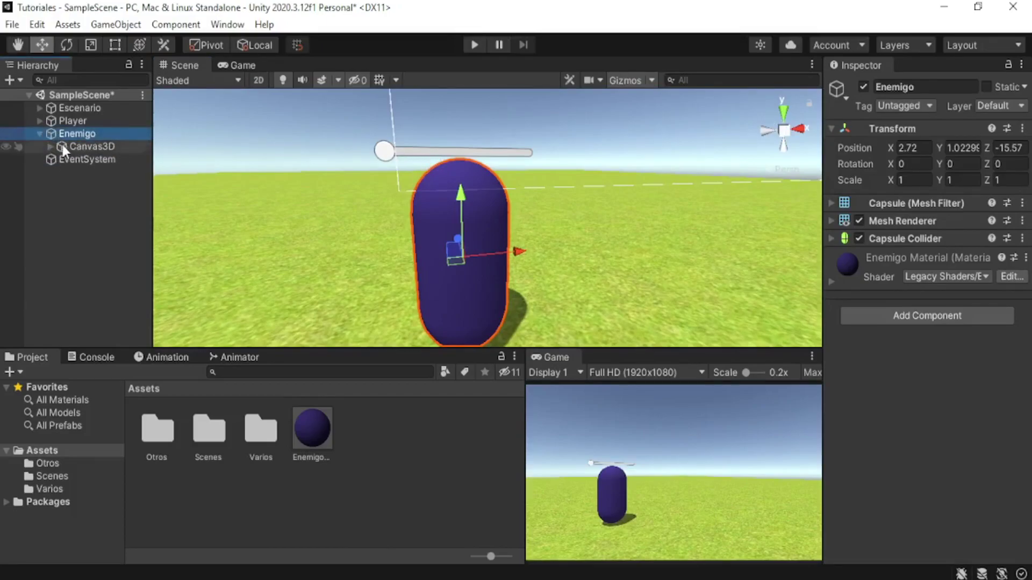
left_click(49, 147)
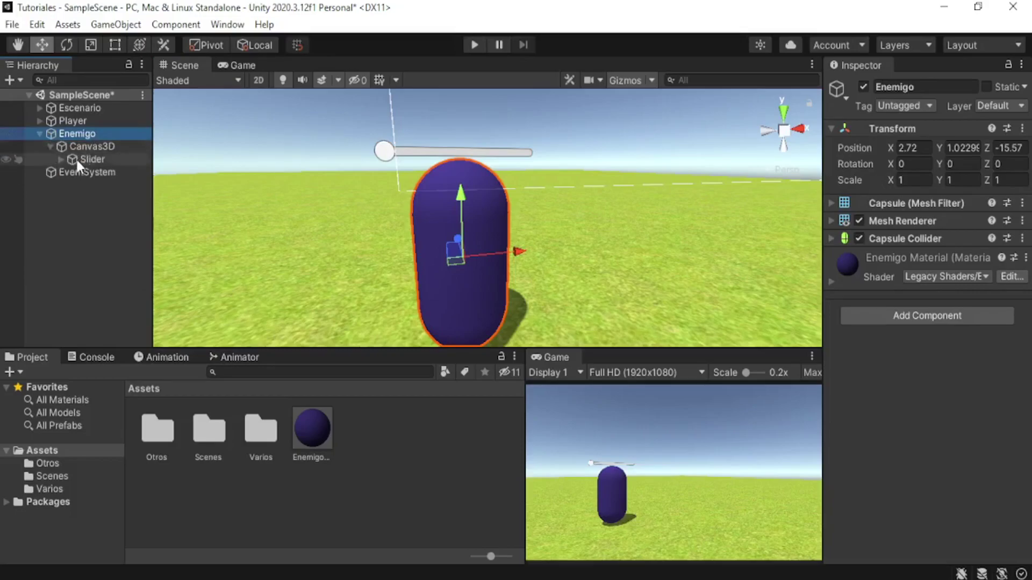
left_click(76, 158)
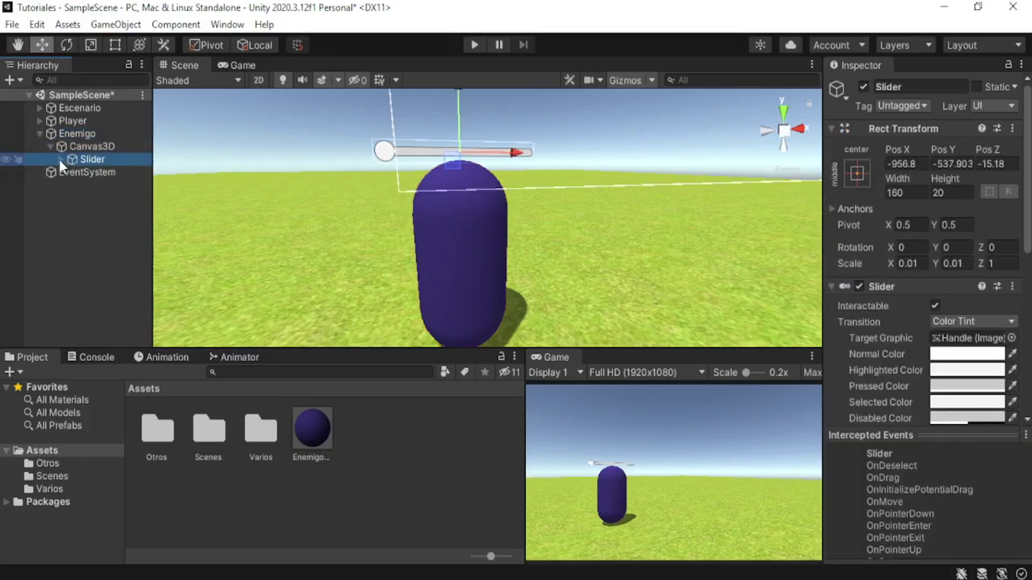
left_click(59, 157)
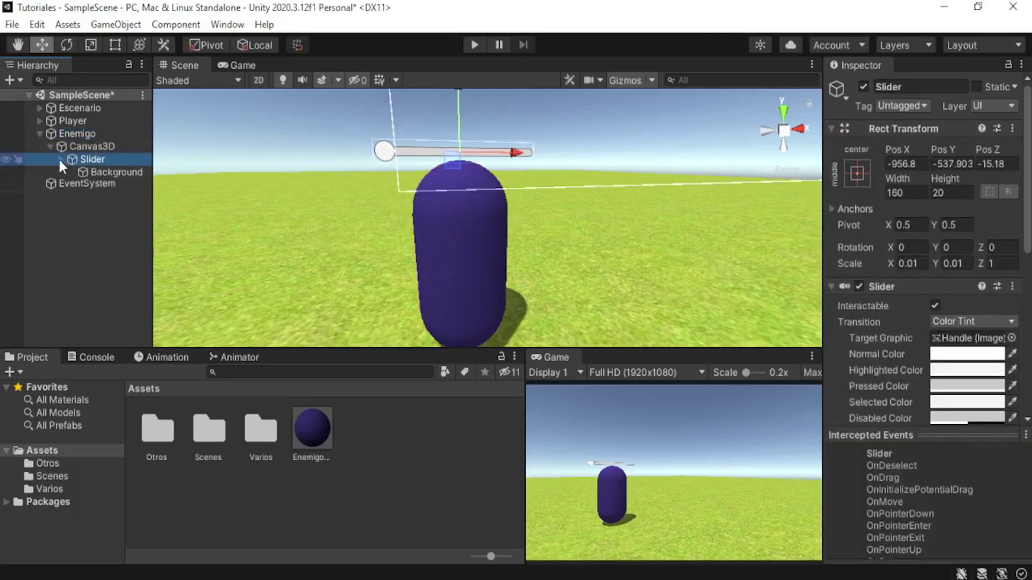
left_click(110, 173)
left_click(114, 186)
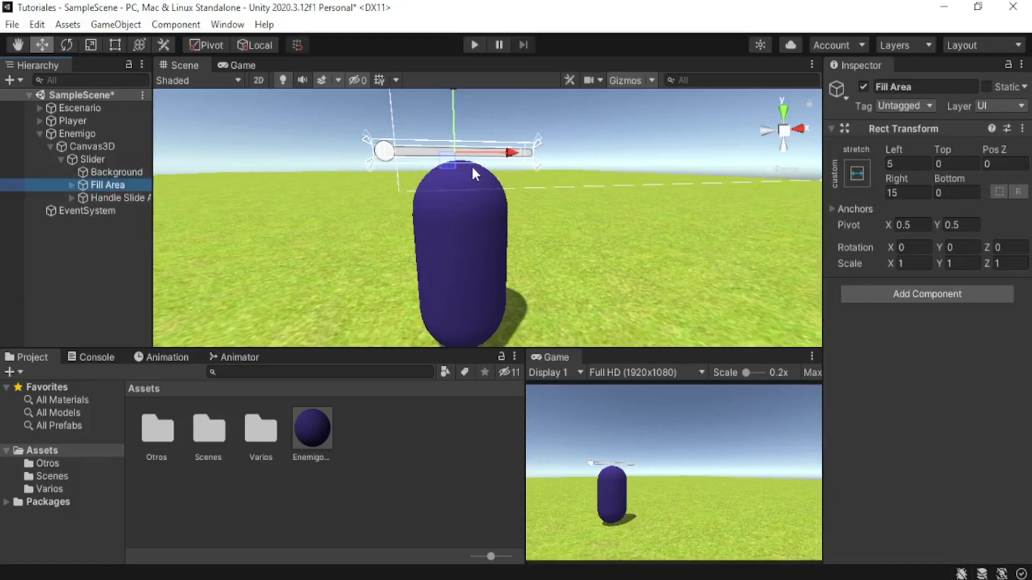
left_click(116, 196)
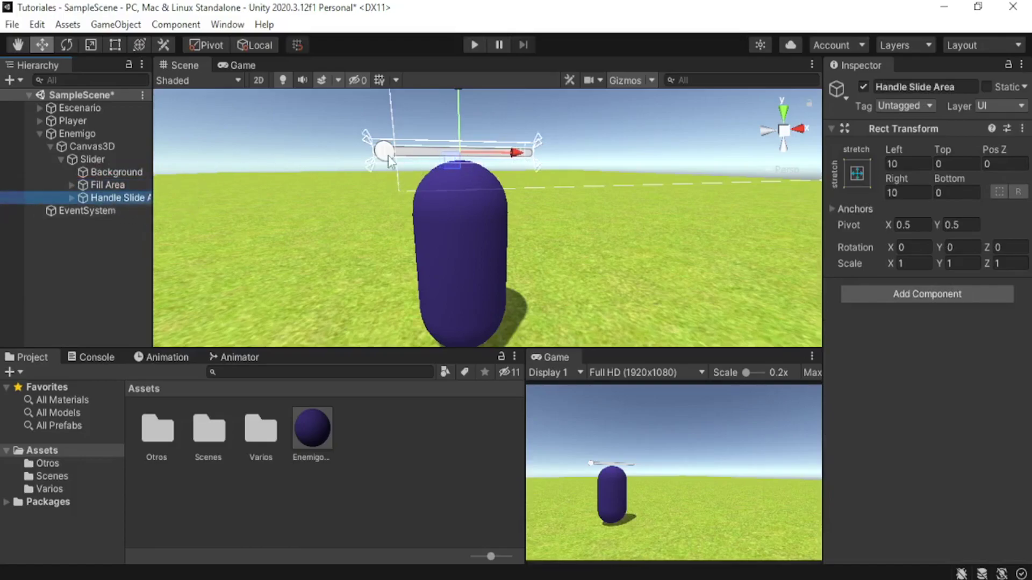
left_click(863, 88)
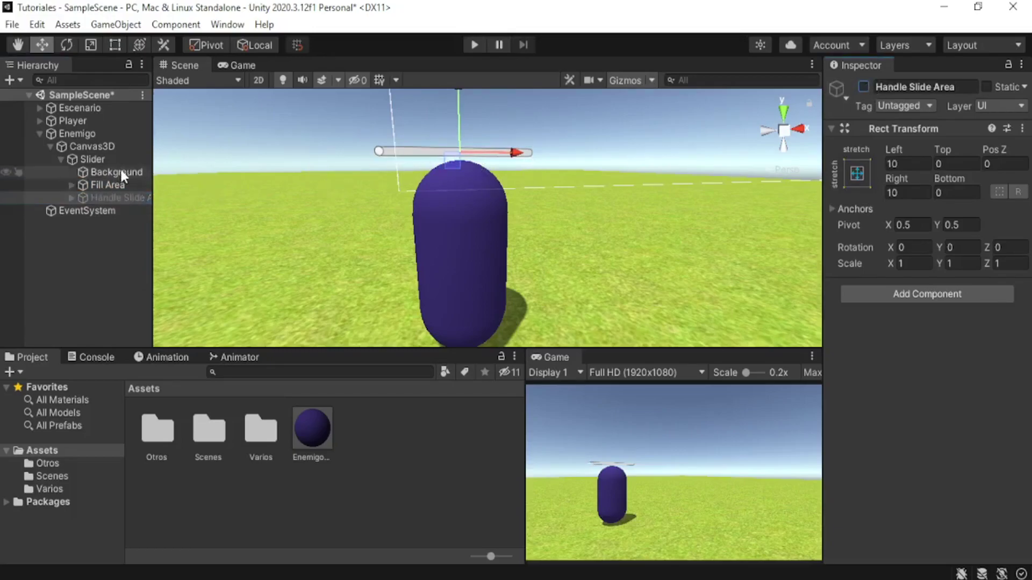
left_click(90, 158)
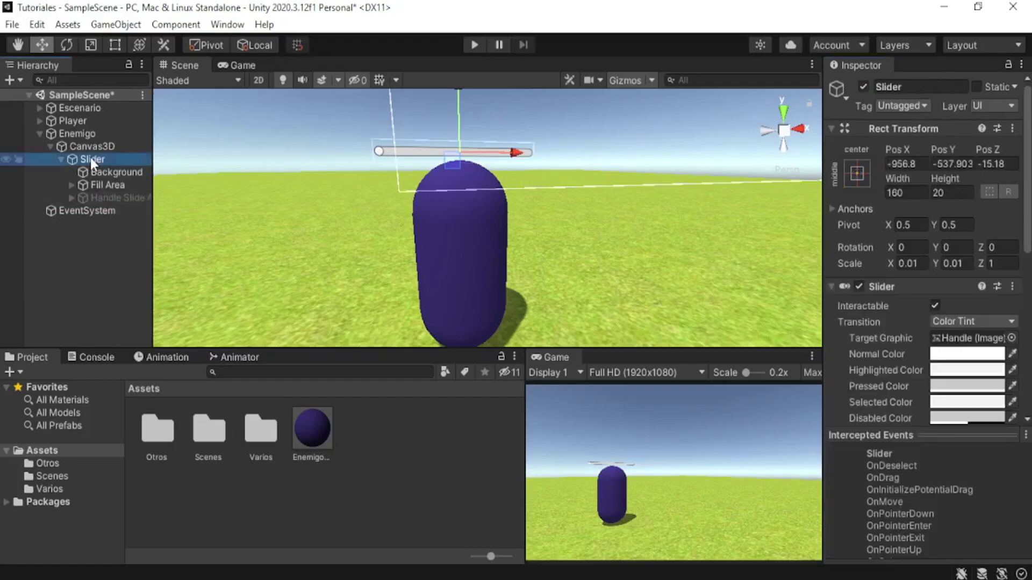
Set the Slider's Max Value to 100 and its Value to 100.
scroll(1028, 239, "down", 5)
left_click_drag(1028, 239, 1026, 270)
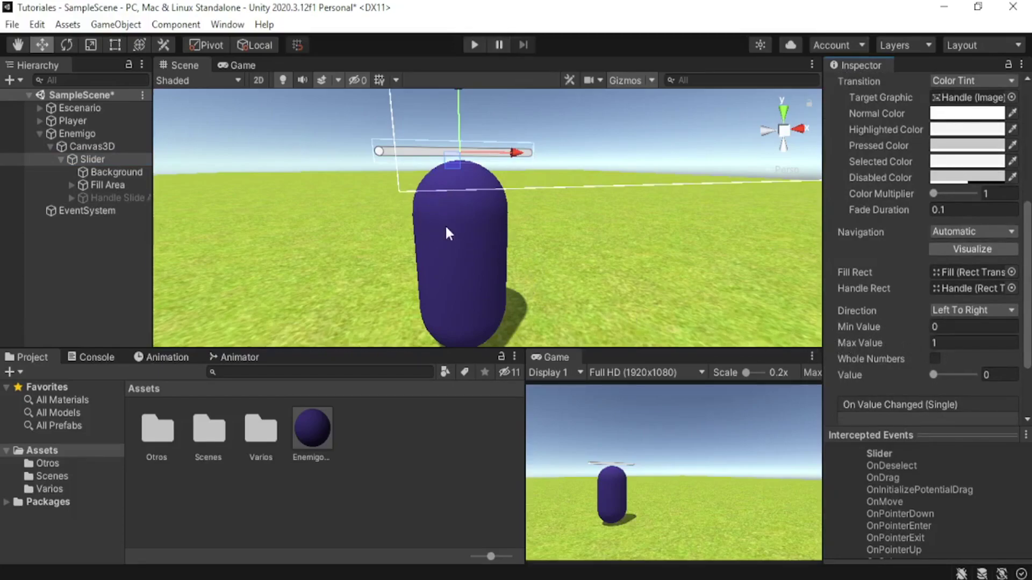
left_click(887, 344)
type("00")
key("Return")
scroll(1030, 334, "down", 3)
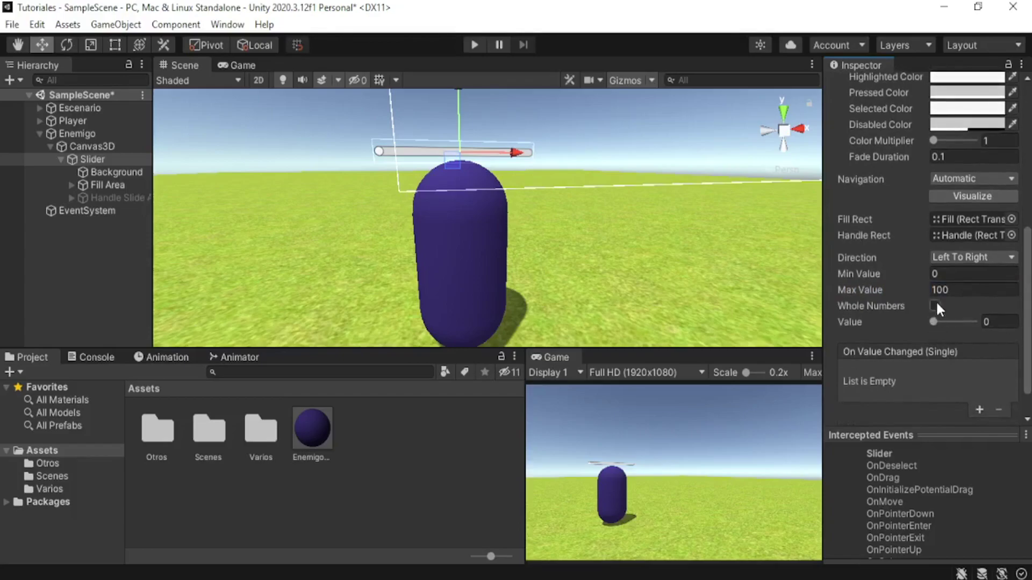
left_click_drag(933, 322, 995, 327)
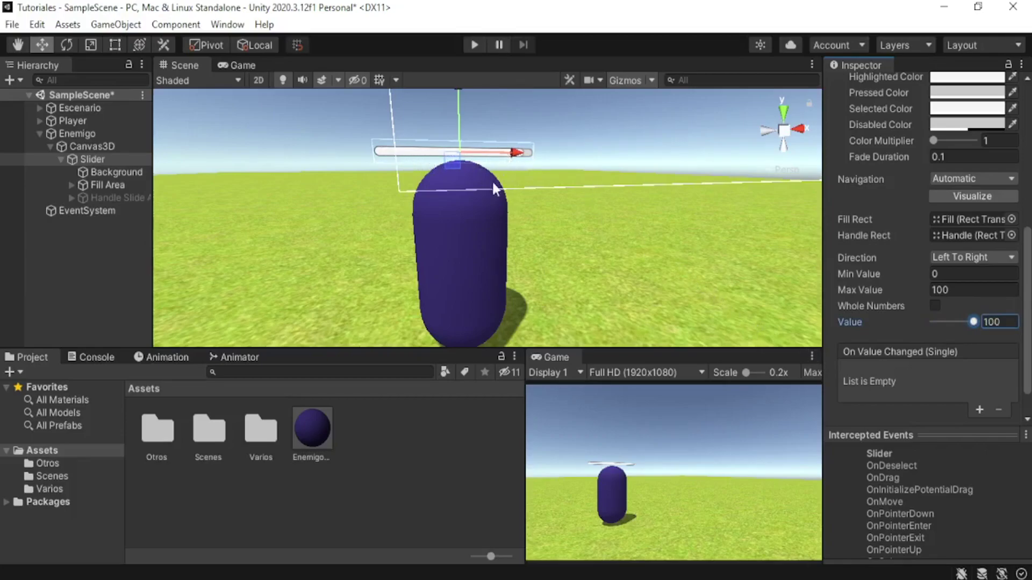
Orbit the scene view so the health bar faces the camera.
scroll(505, 142, "up", 5)
key("q")
scroll(530, 216, "down", 5)
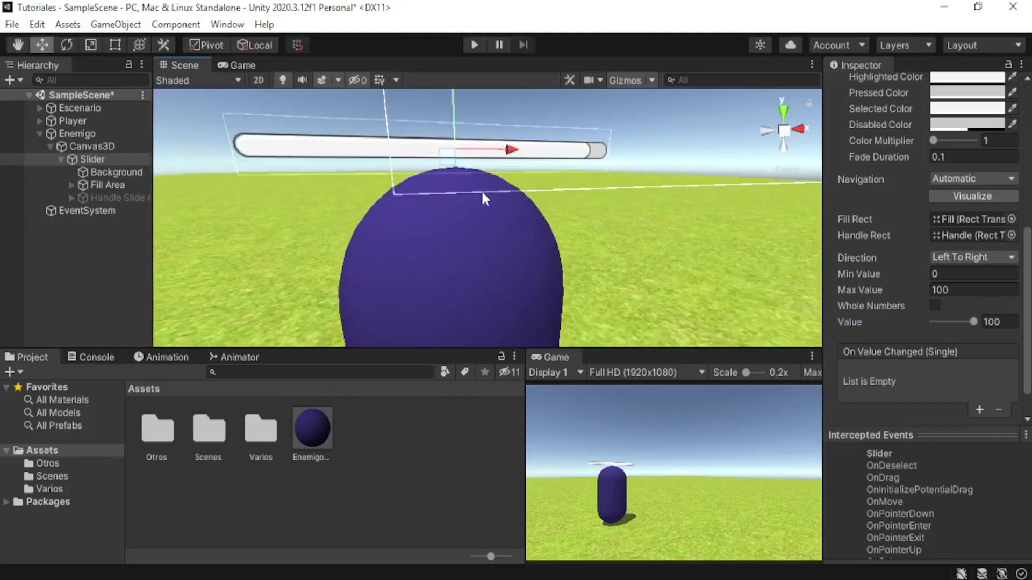
left_click_drag(491, 145, 423, 193, "alt")
key("w")
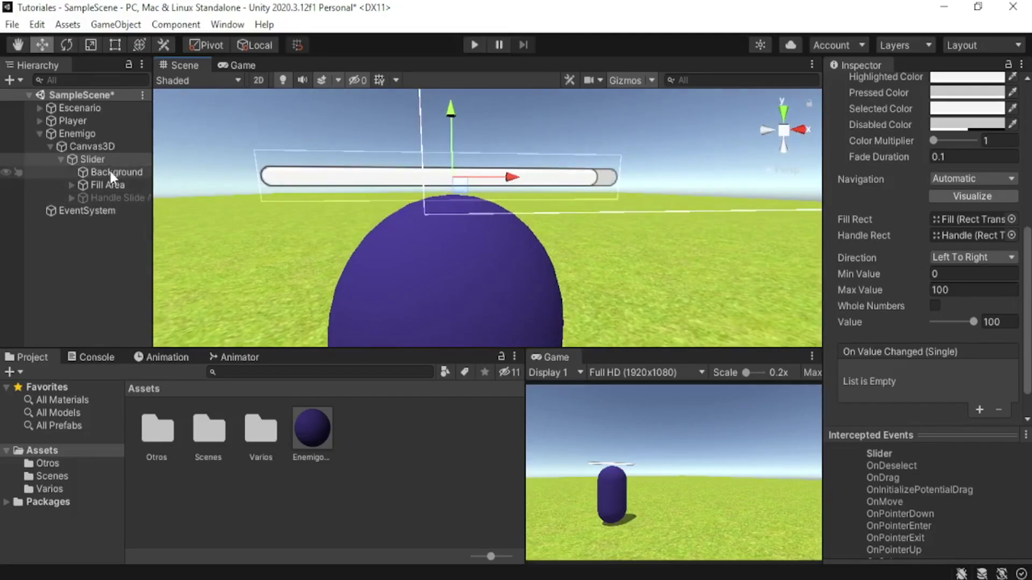
left_click(97, 186)
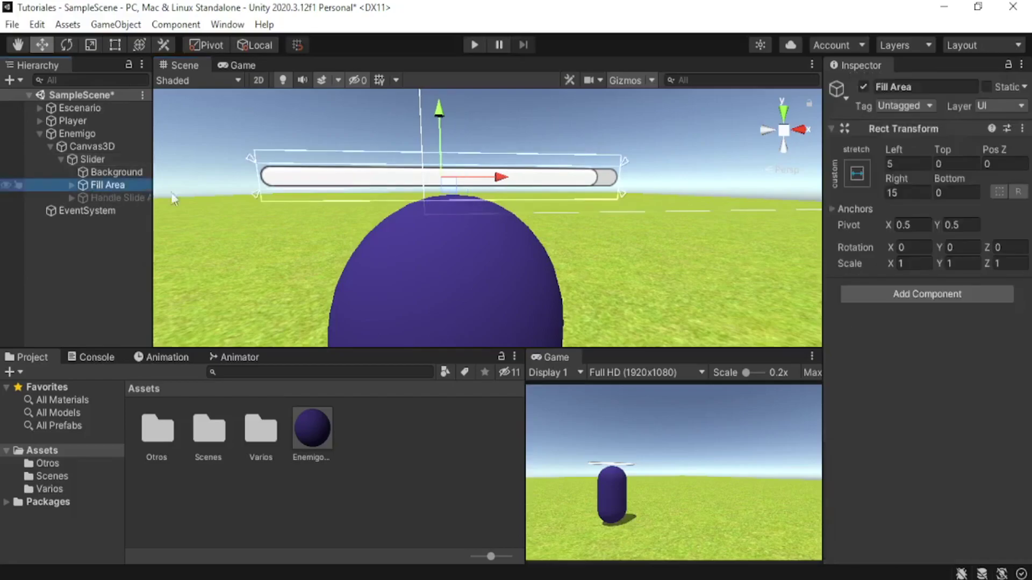
Shift the Fill Area right along the bar and set its Scale X to 1.07.
left_click_drag(495, 182, 507, 181)
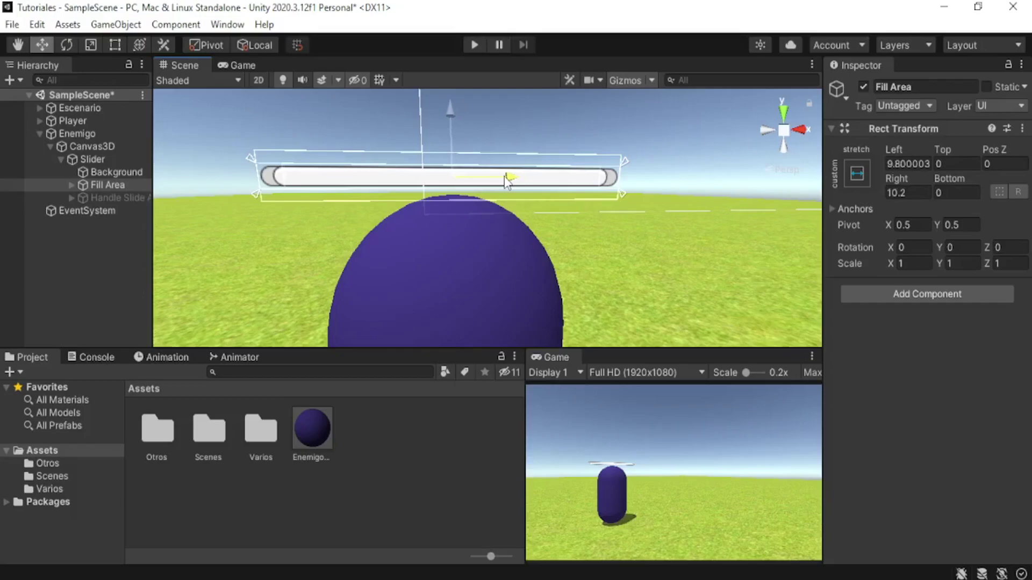
left_click_drag(890, 263, 894, 265)
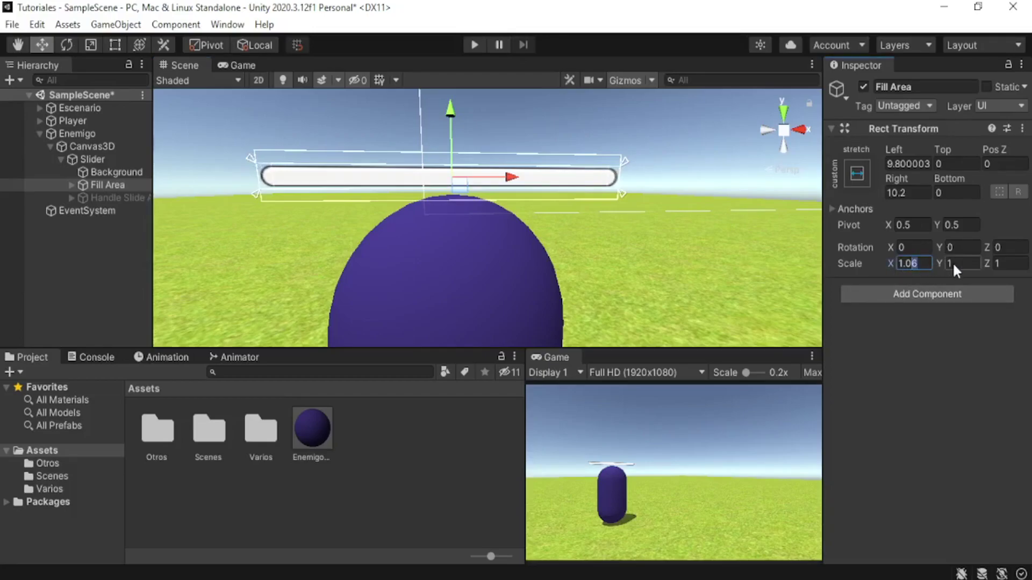
type("8")
key("BackSpace")
type("7")
key("BackSpace")
type("6")
key("BackSpace")
type("7")
left_click(969, 401)
left_click(83, 263)
left_click(94, 159)
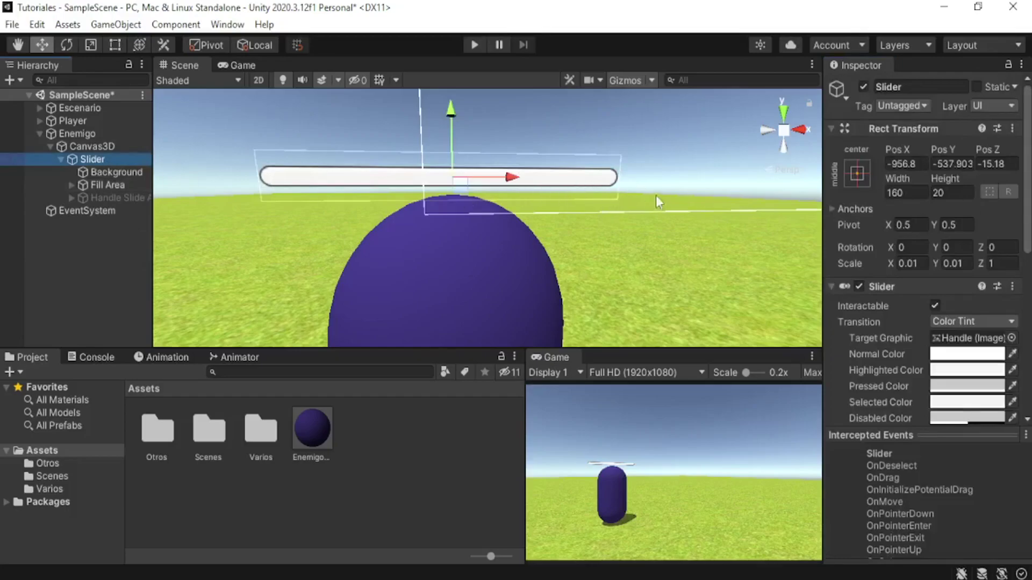
Lower the Slider Value to 77.
scroll(1018, 354, "down", 5)
scroll(1018, 354, "down", 2)
scroll(1018, 354, "down", 3)
scroll(1018, 355, "down", 1)
left_click_drag(971, 332, 964, 331)
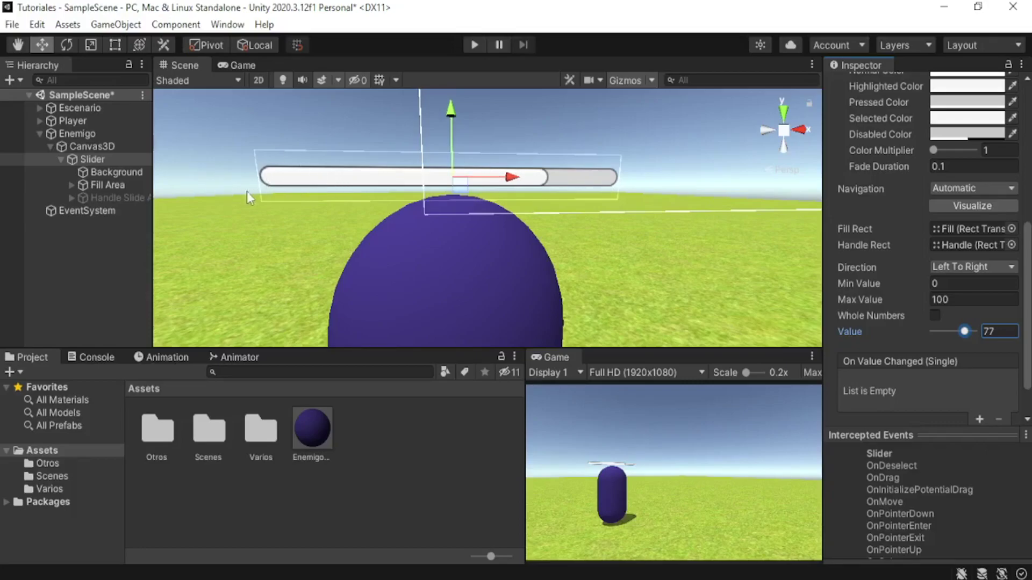
Color the Background image dark reddish-brown, hex 5E3C3C.
left_click(111, 172)
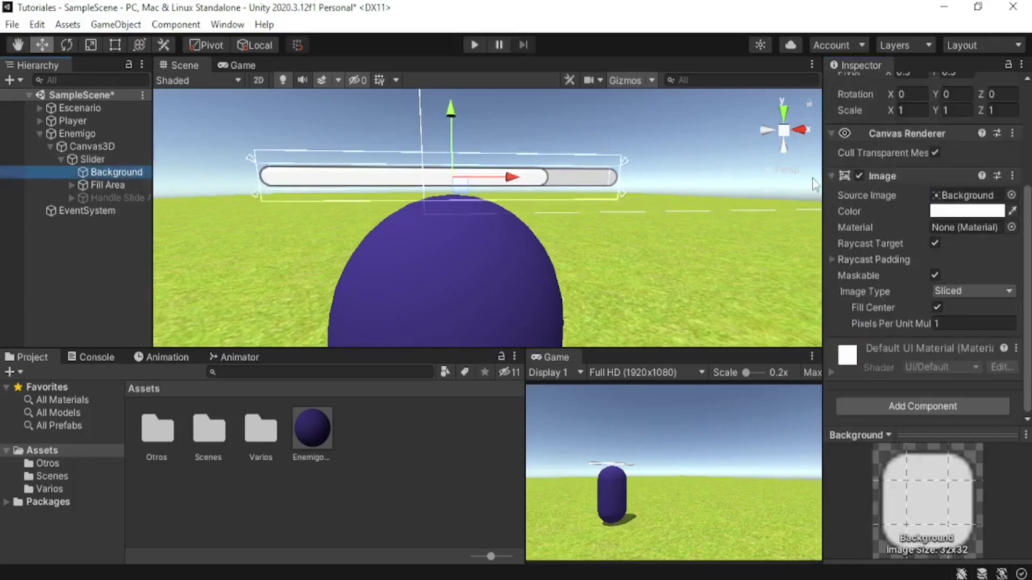
left_click(966, 210)
left_click_drag(931, 297, 946, 338)
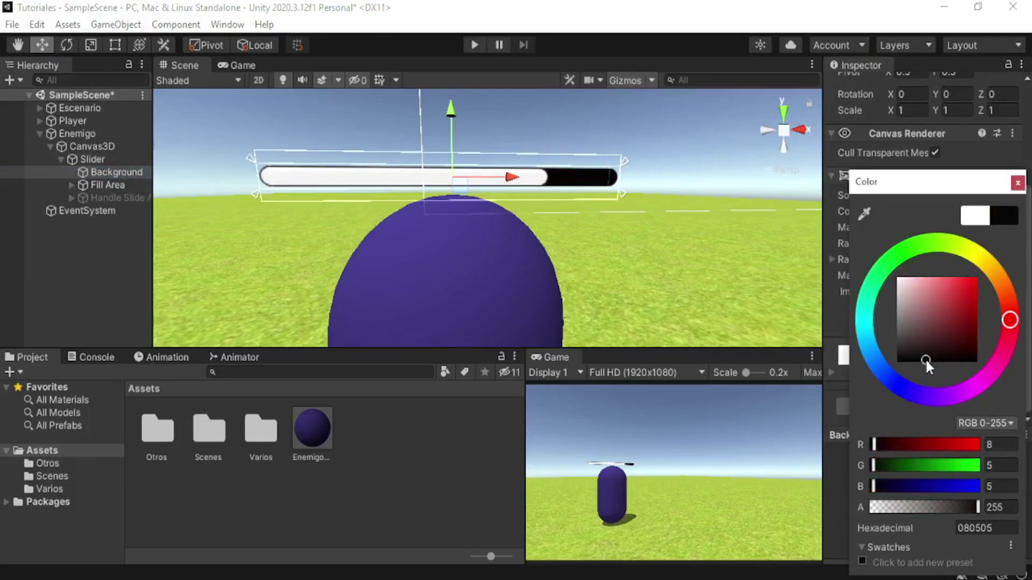
left_click_drag(924, 358, 926, 331)
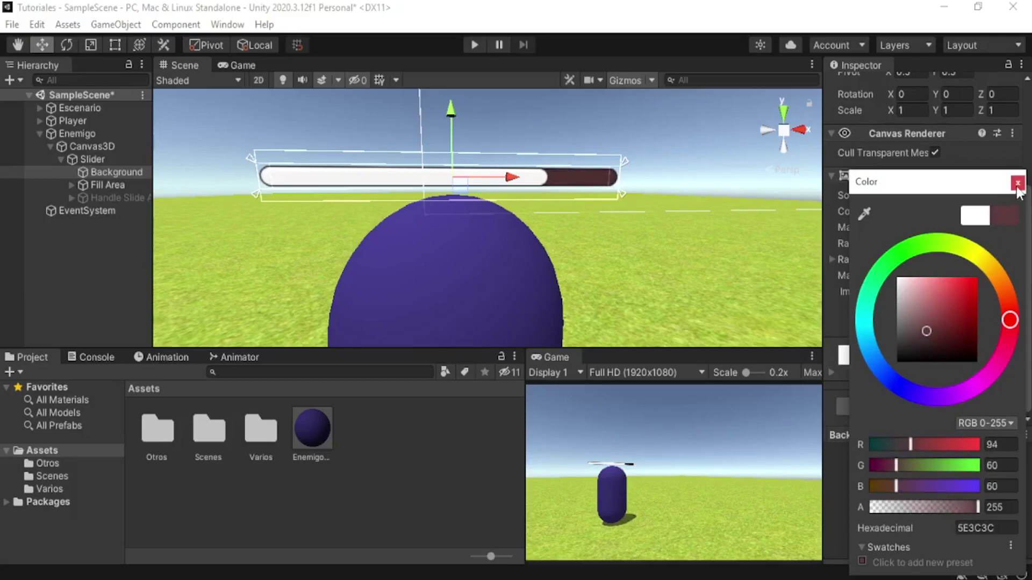
left_click(1018, 183)
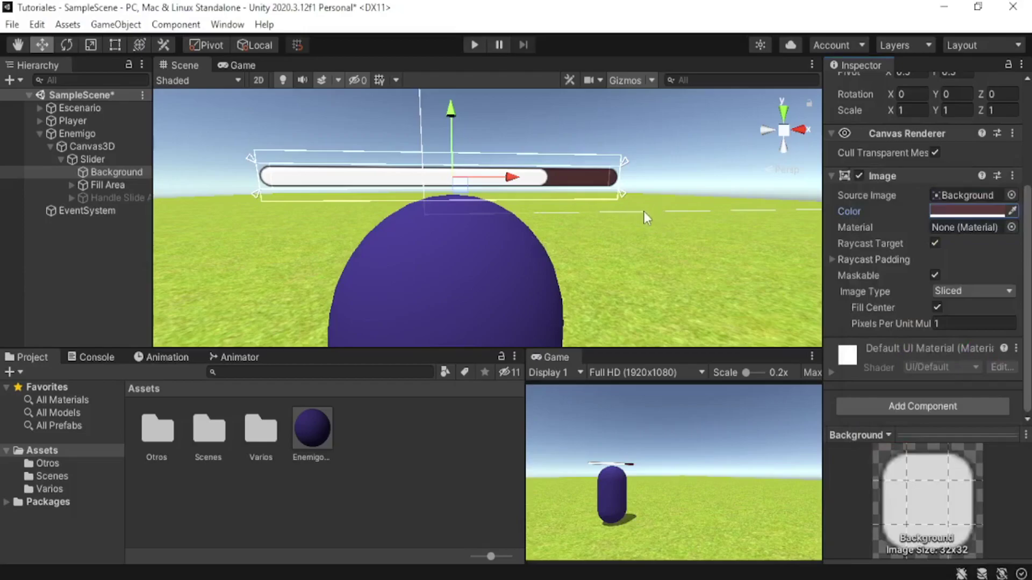
left_click(114, 183)
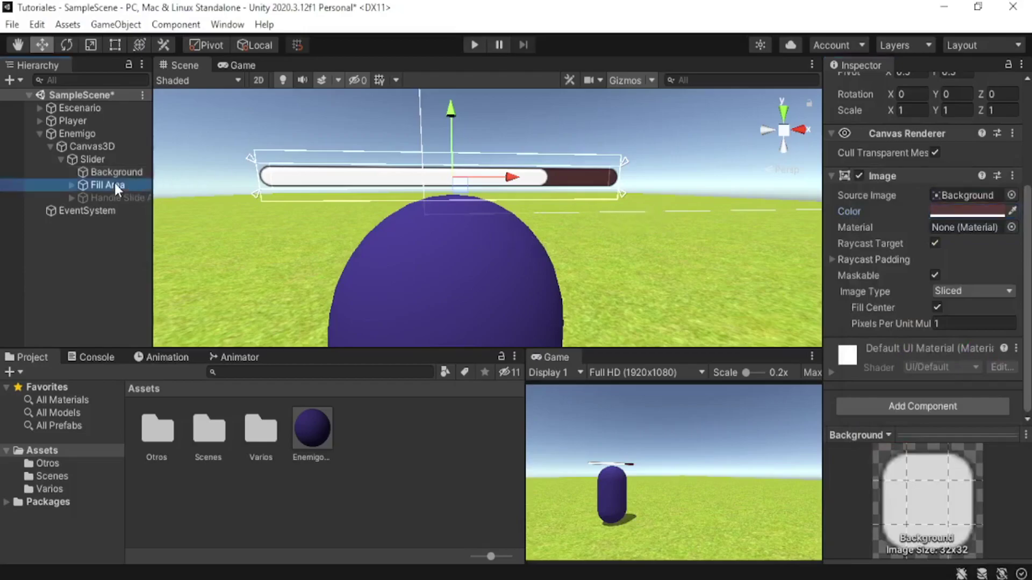
Color the slider's Fill image orange, hex F3652F.
left_click(72, 186)
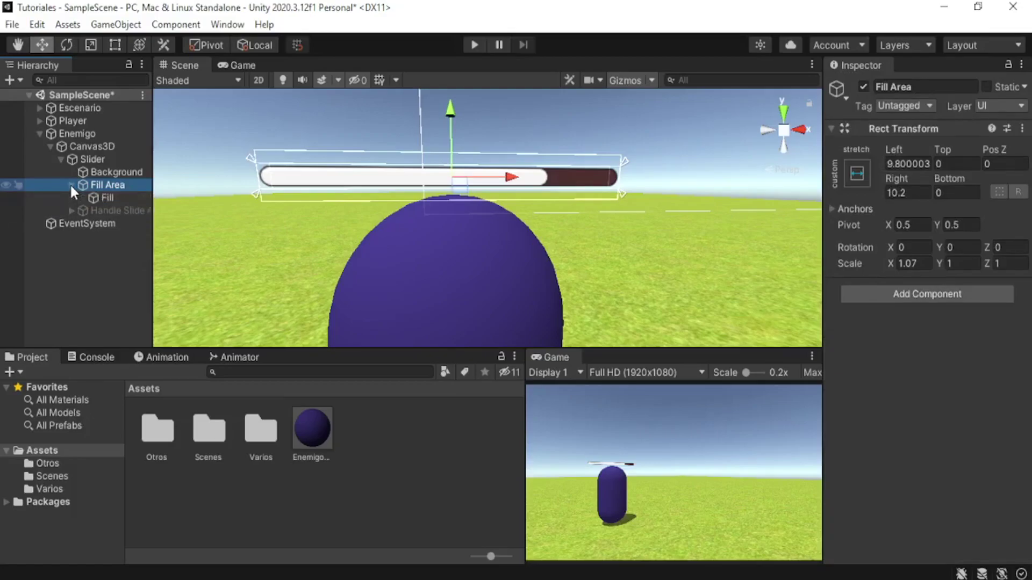
left_click(107, 197)
scroll(847, 282, "down", 3)
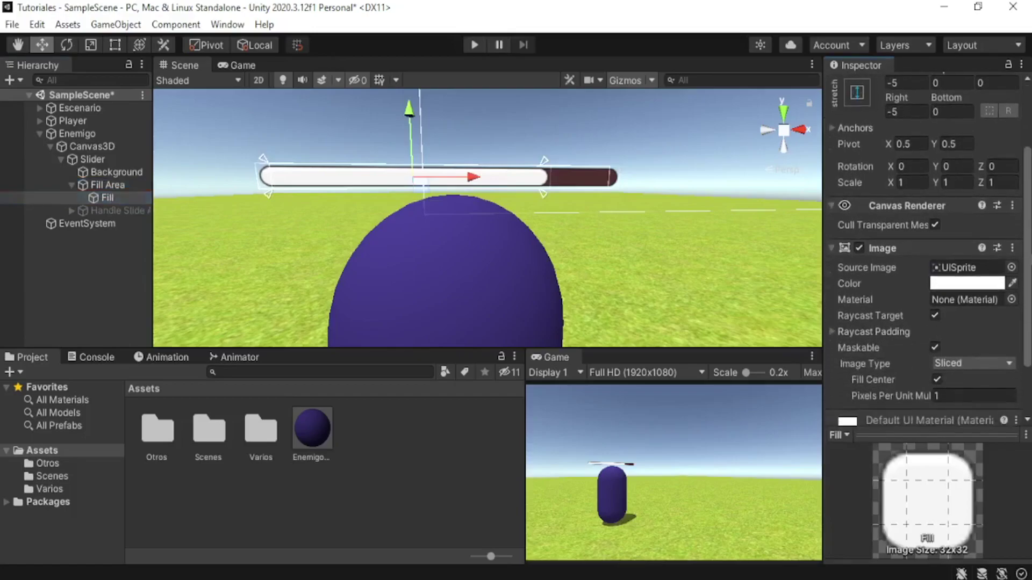
left_click(965, 282)
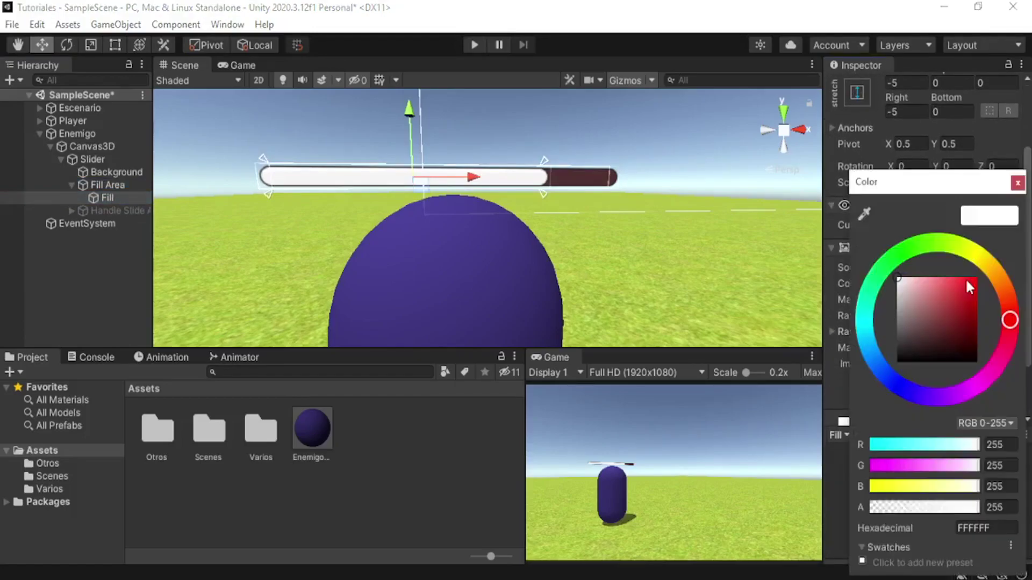
left_click(960, 280)
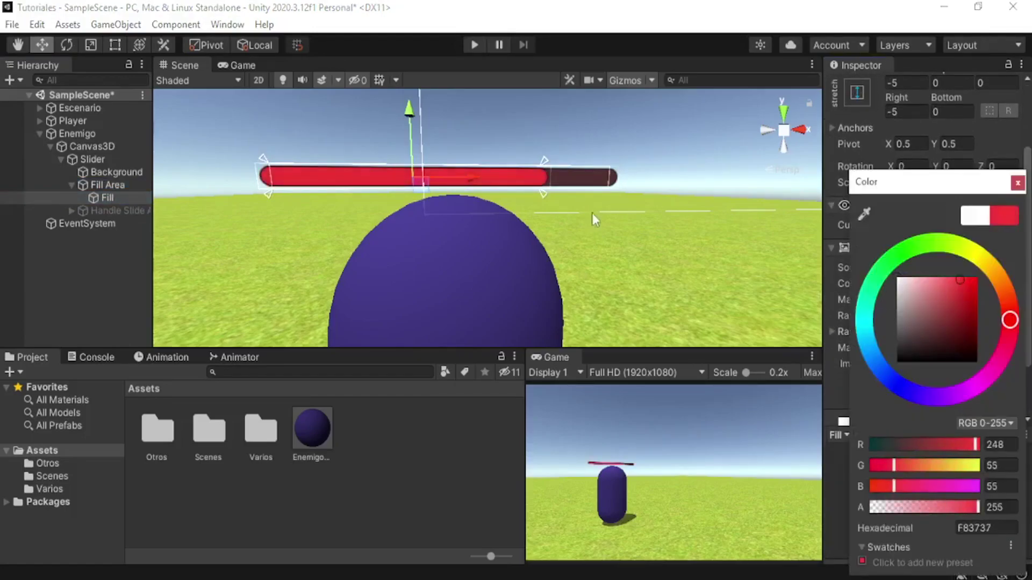
mouse_move(962, 276)
left_mouse_down()
mouse_move(1013, 304)
mouse_move(1011, 288)
mouse_move(1007, 298)
mouse_move(960, 288)
mouse_move(962, 279)
left_mouse_up()
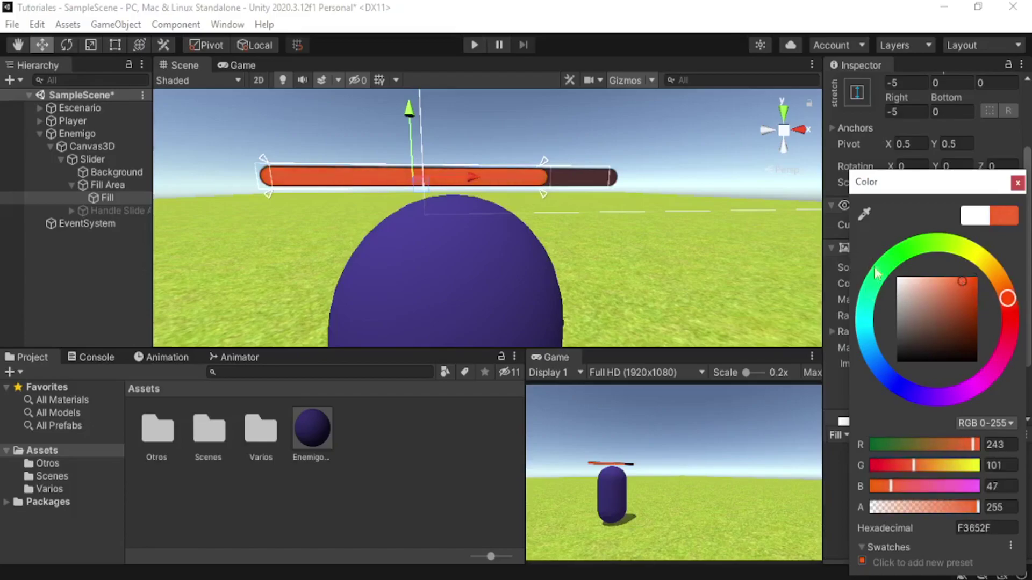
left_click(1017, 183)
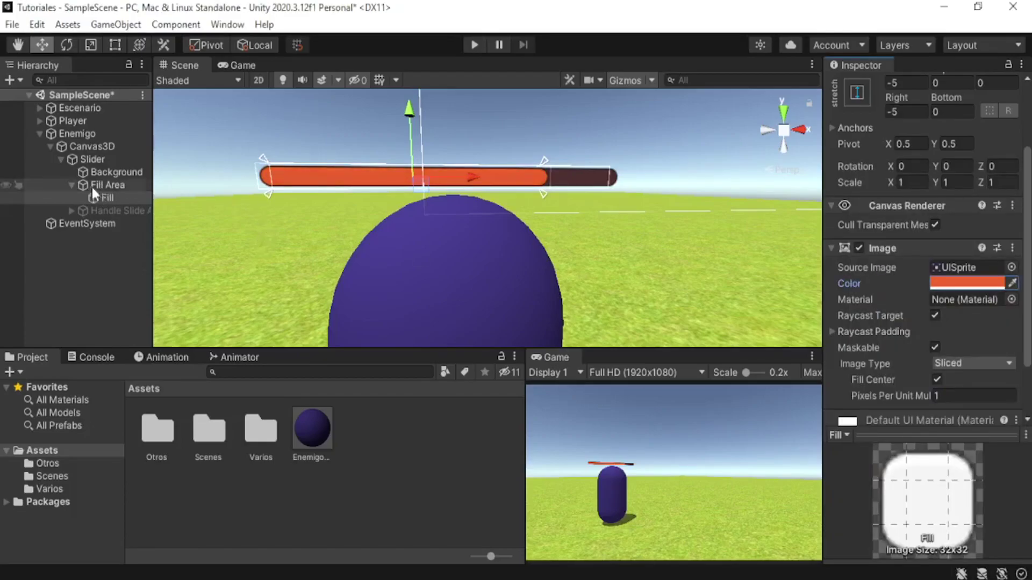
left_click(70, 185)
Drop the Enemigo slider's Value to about half.
left_click(84, 156)
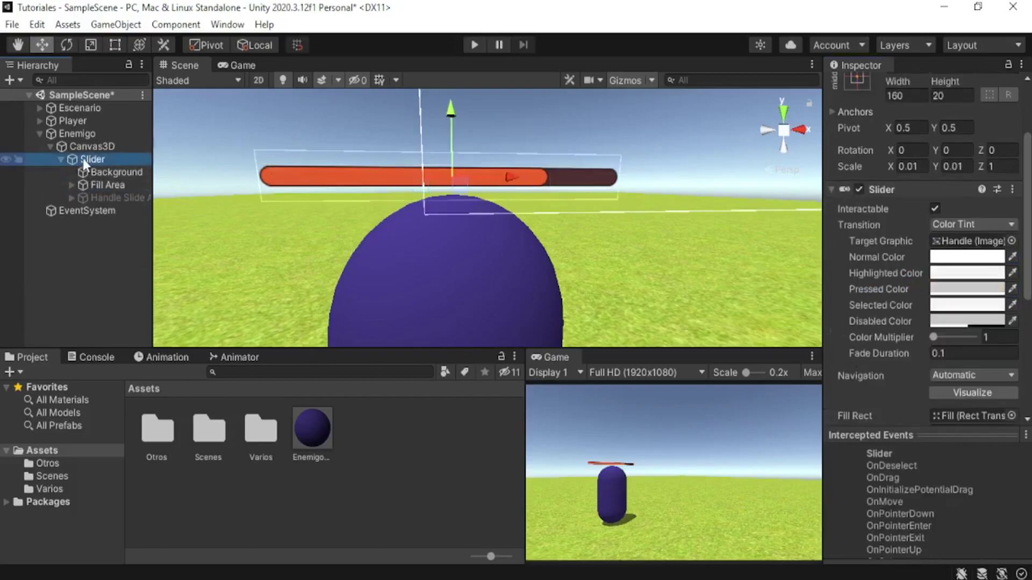
scroll(1021, 326, "down", 5)
scroll(1021, 327, "down", 1)
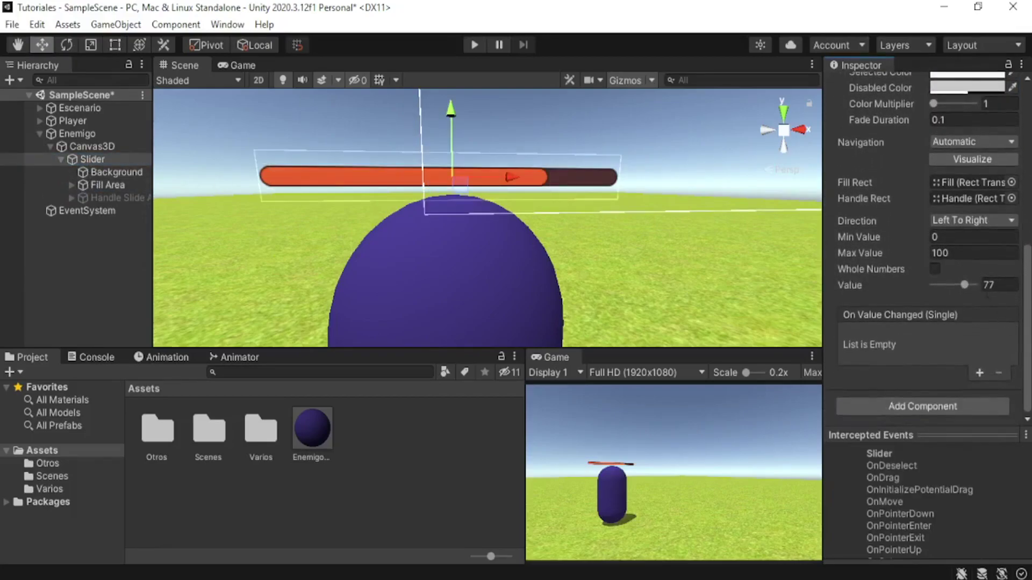
left_click_drag(964, 285, 974, 285)
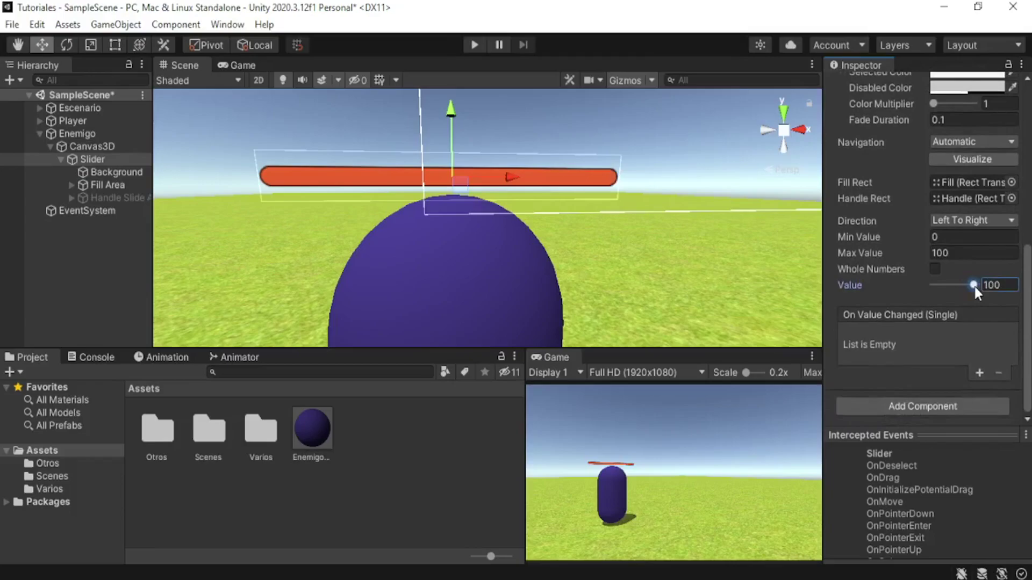
left_click_drag(973, 284, 955, 290)
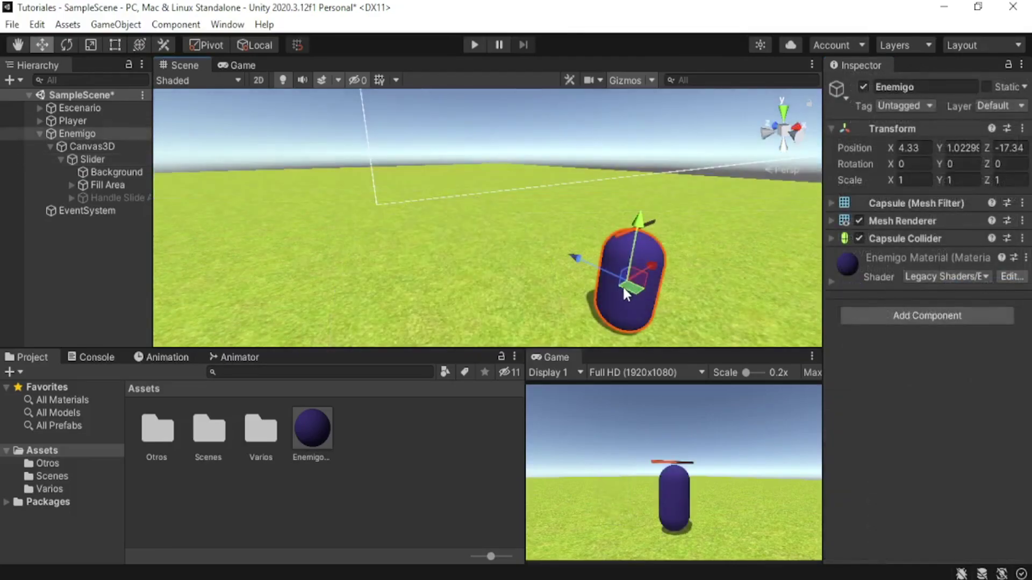
Slide the Enemigo capsule further left and back on the ground.
left_click_drag(635, 282, 551, 273)
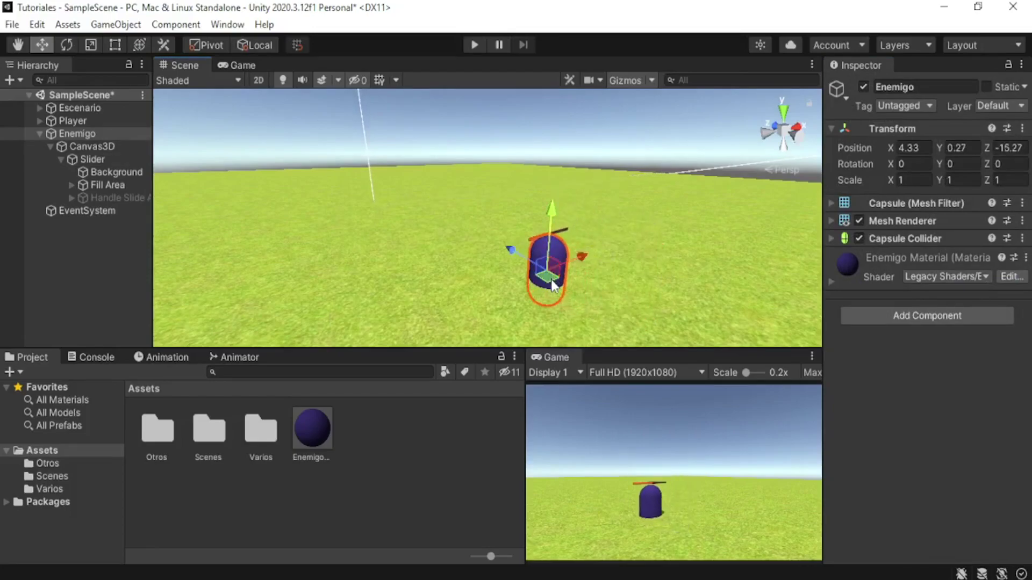
key("ctrl+z")
left_click_drag(634, 294, 556, 304)
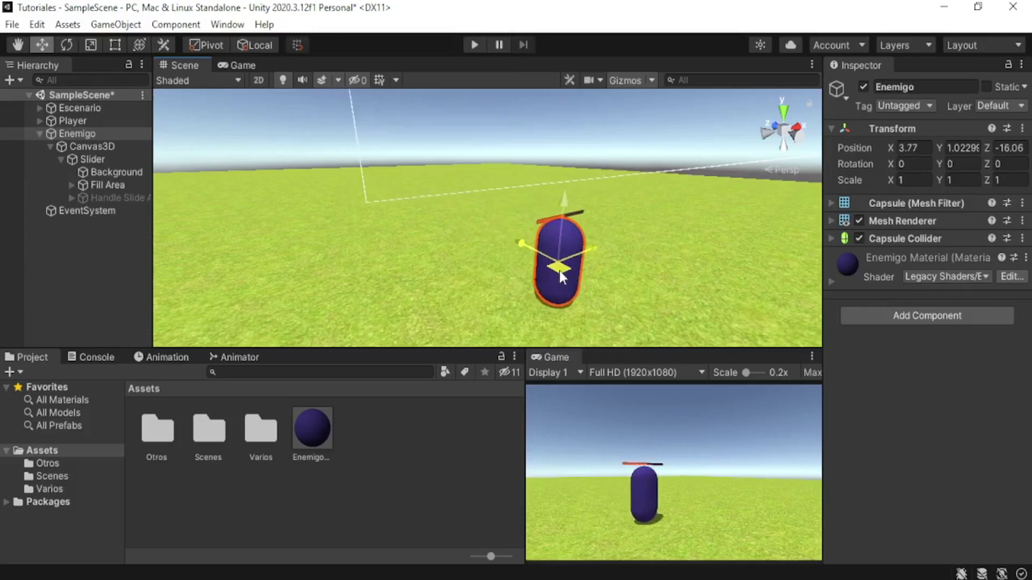
left_click_drag(556, 310, 508, 266)
middle_click_drag(553, 244, 440, 264)
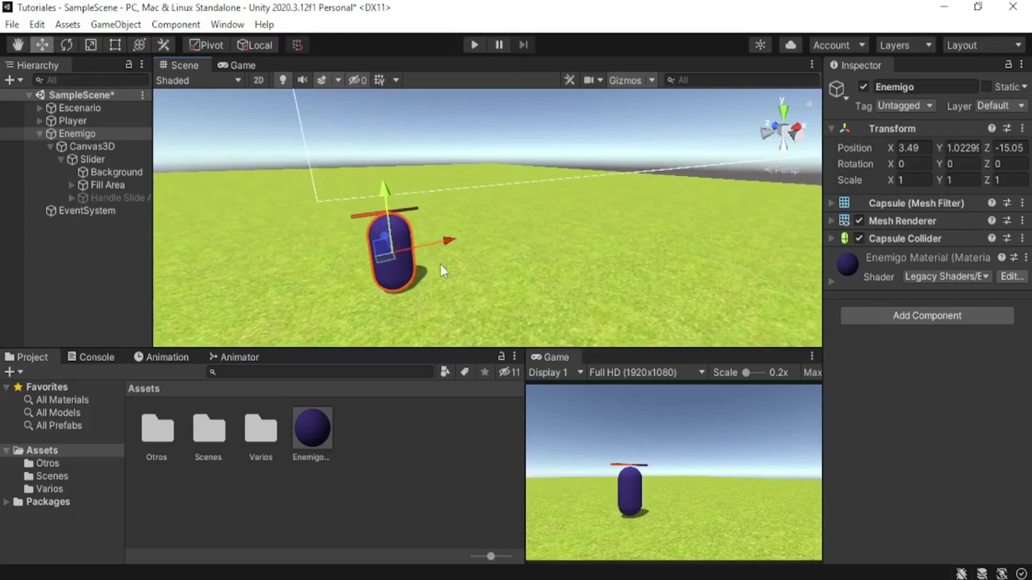
Duplicate Enemigo as Enemigo (1) and move the copy to the right.
key("ctrl+d")
mouse_move(396, 266)
left_mouse_down()
mouse_move(572, 259)
mouse_move(604, 275)
mouse_move(486, 275)
left_mouse_up()
key("e")
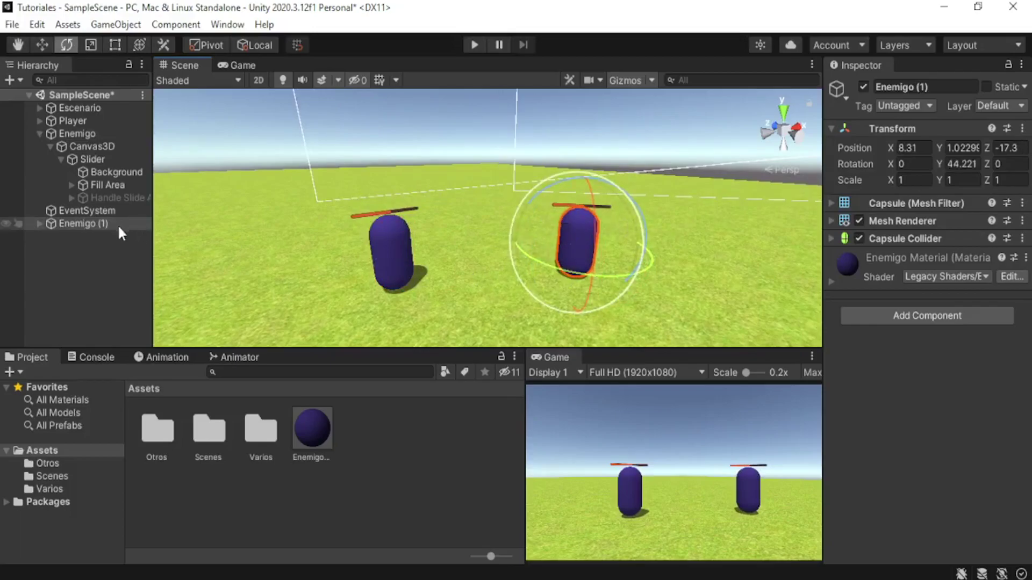
Set the Enemigo (1) health bar Slider Value to 100.
left_click(79, 243)
left_click(41, 223)
left_click(90, 236)
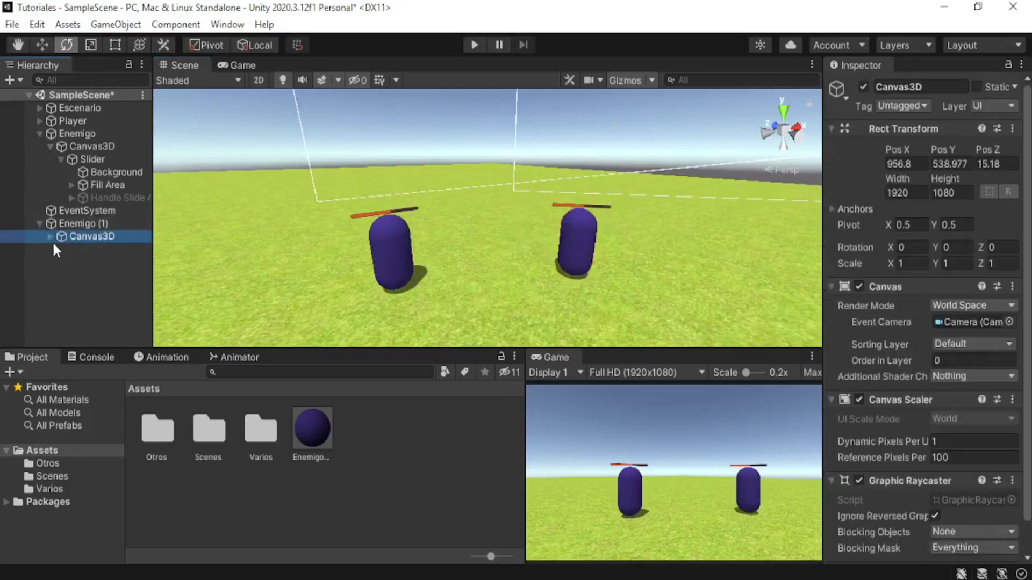
left_click(50, 236)
left_click(88, 249)
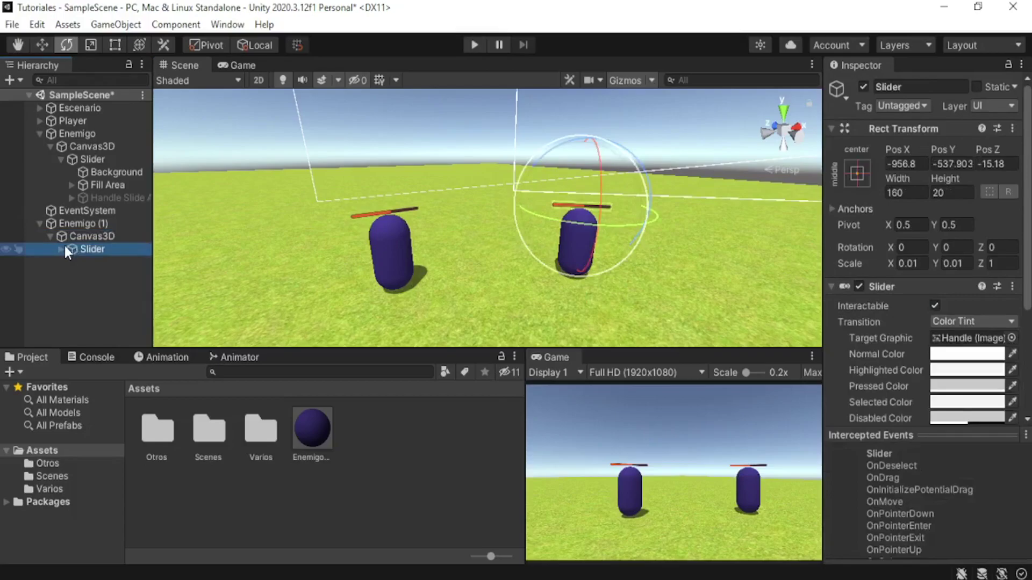
scroll(974, 308, "down", 10)
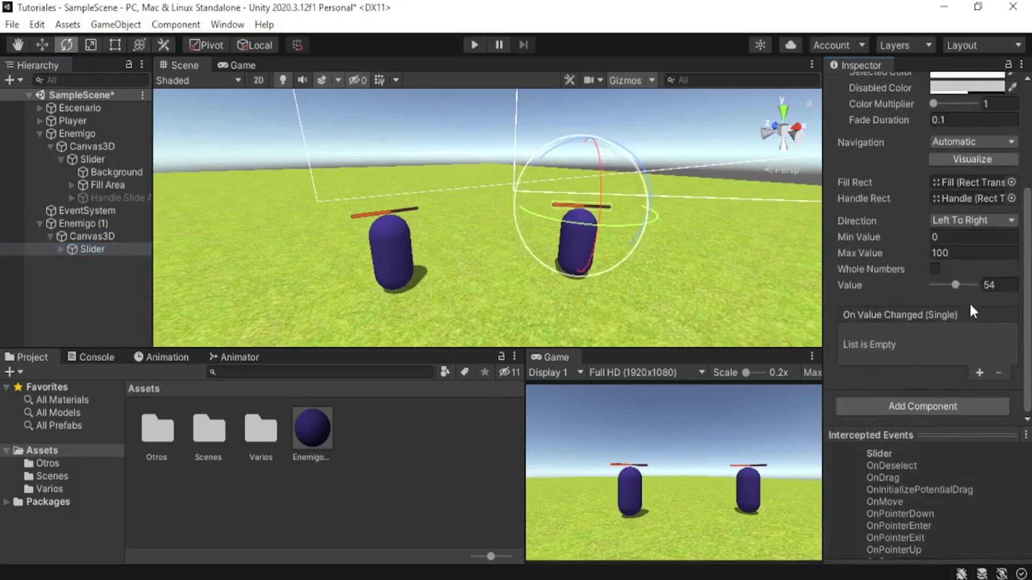
left_click_drag(956, 286, 1005, 288)
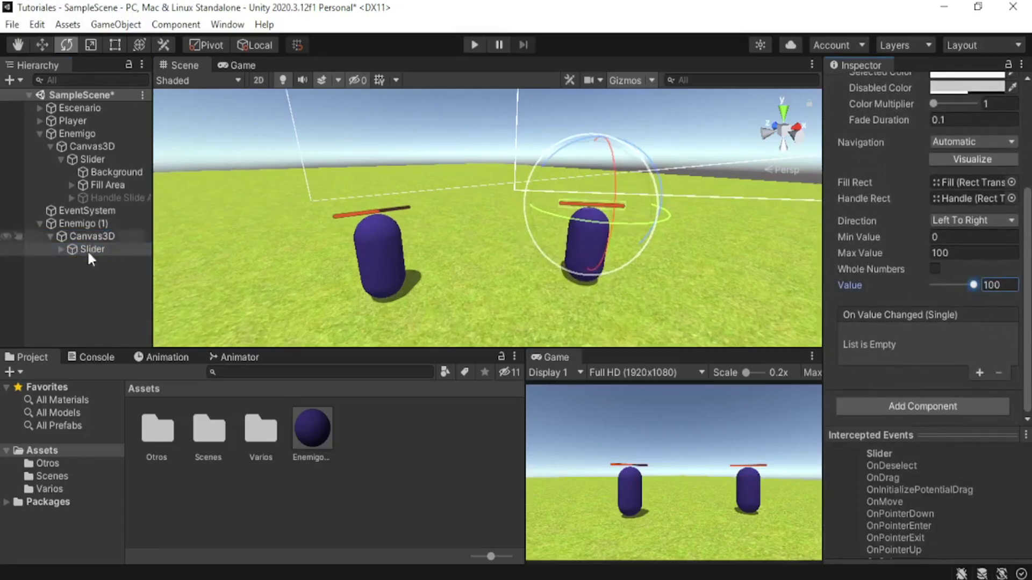
Delete the duplicate Enemigo (1) from the scene.
left_click(247, 258)
scroll(659, 226, "up", 3)
scroll(595, 196, "up", 3)
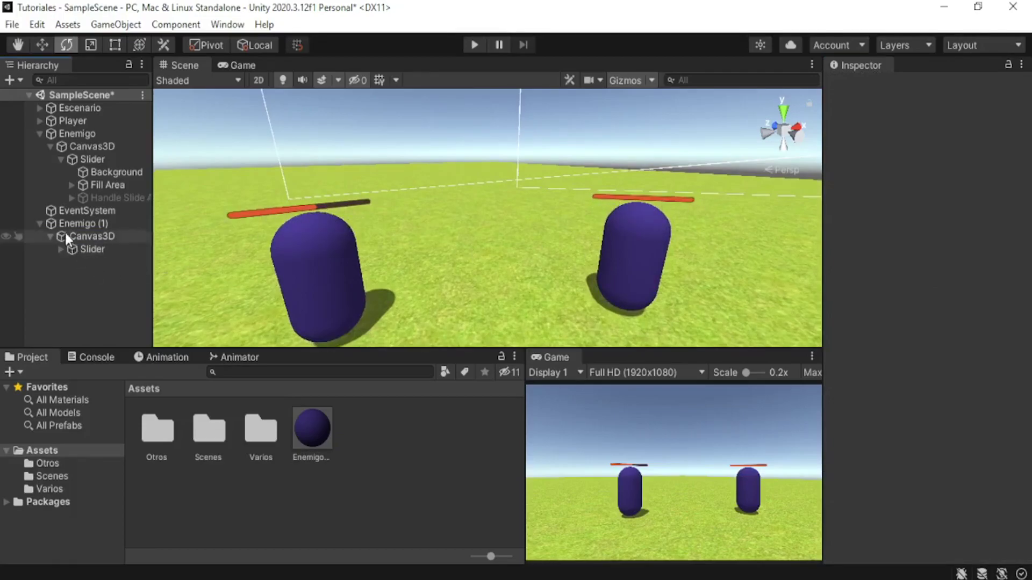
left_click(77, 225)
key("Delete")
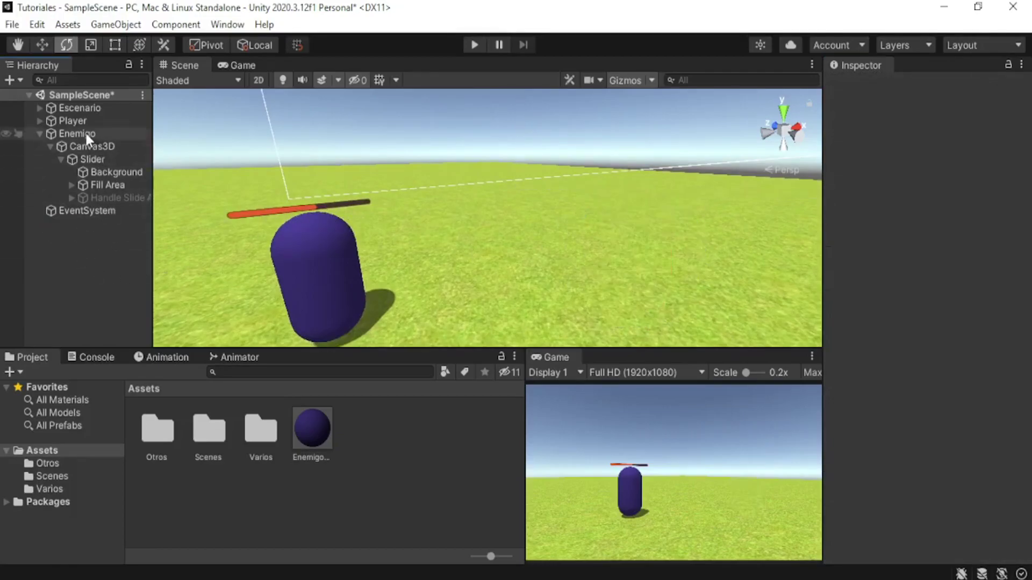
Frame the original Enemigo and set its Slider Value to 100.
left_click(85, 132)
key("f")
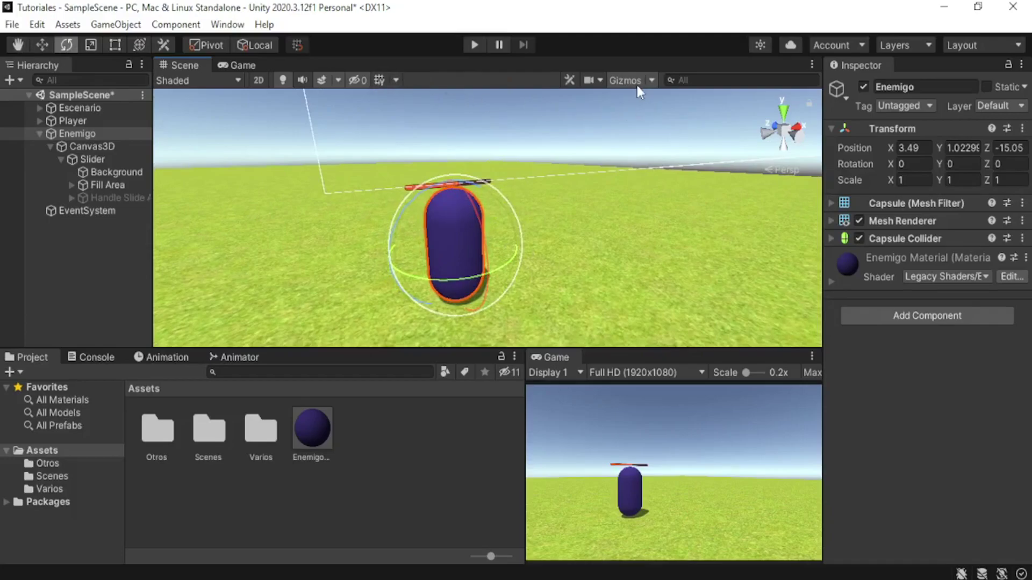
left_click(114, 288)
scroll(433, 257, "up", 2)
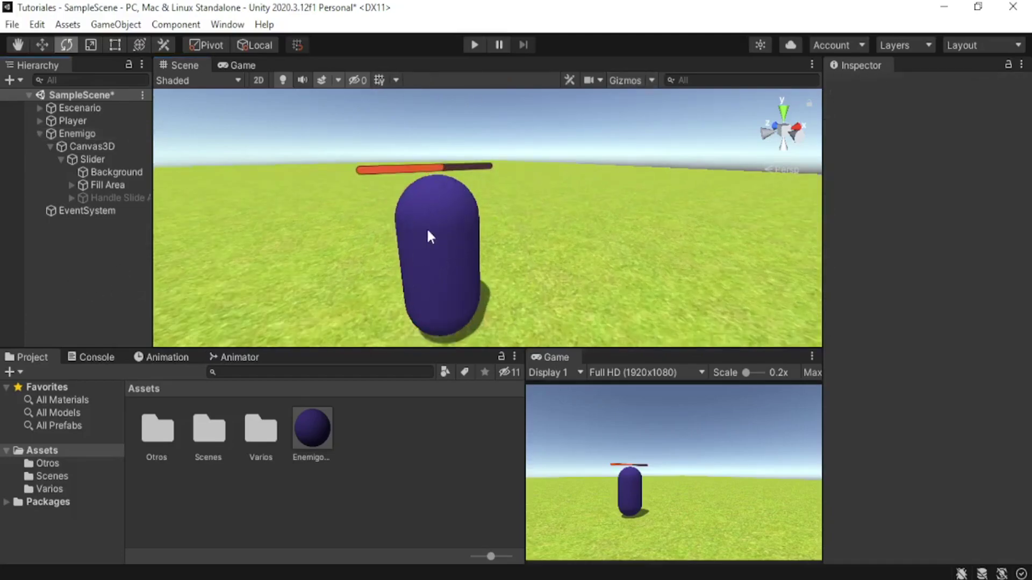
left_click(99, 160)
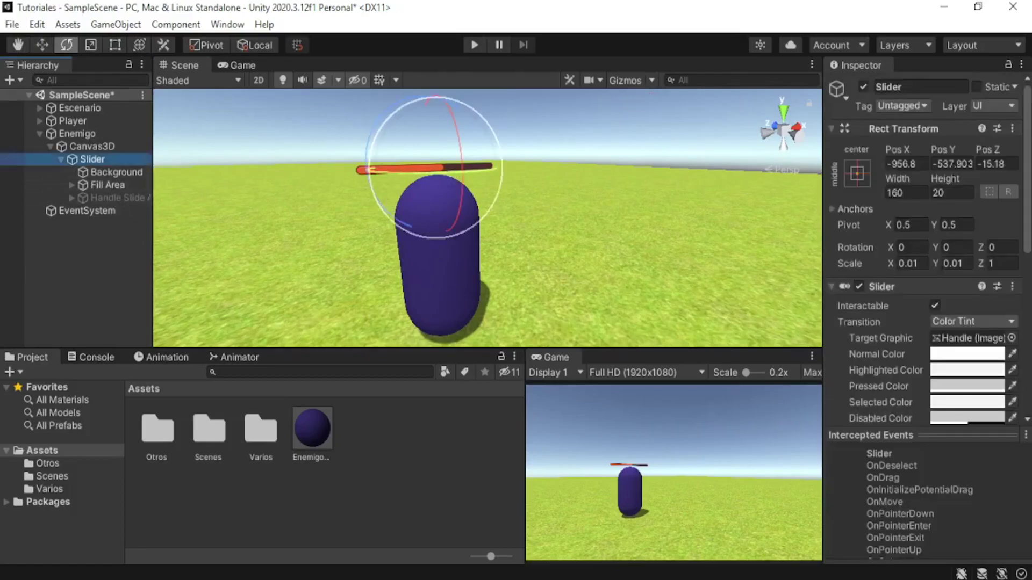
left_click_drag(1028, 250, 1028, 395)
left_click_drag(965, 285, 996, 288)
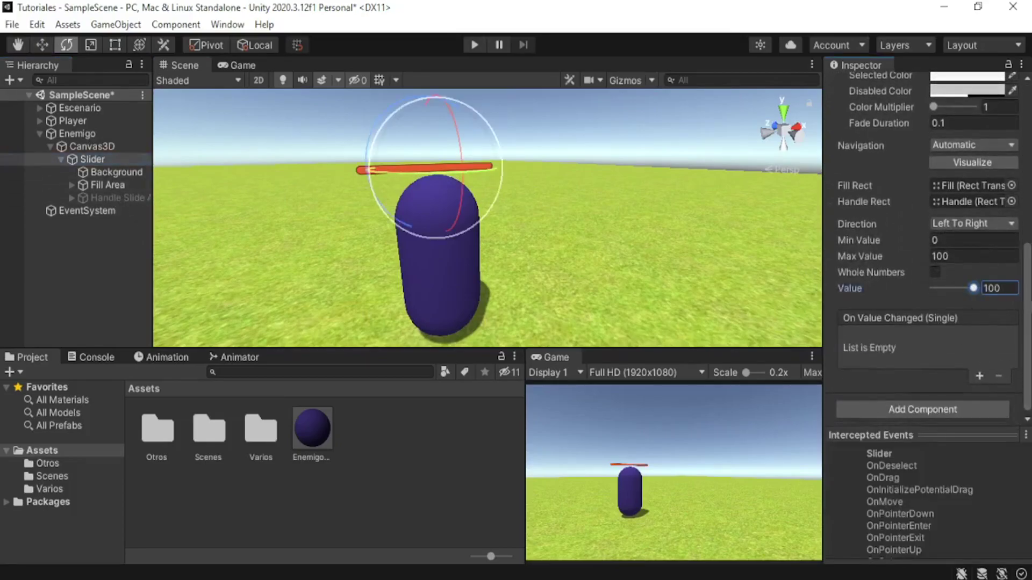
scroll(933, 247, "up", 1)
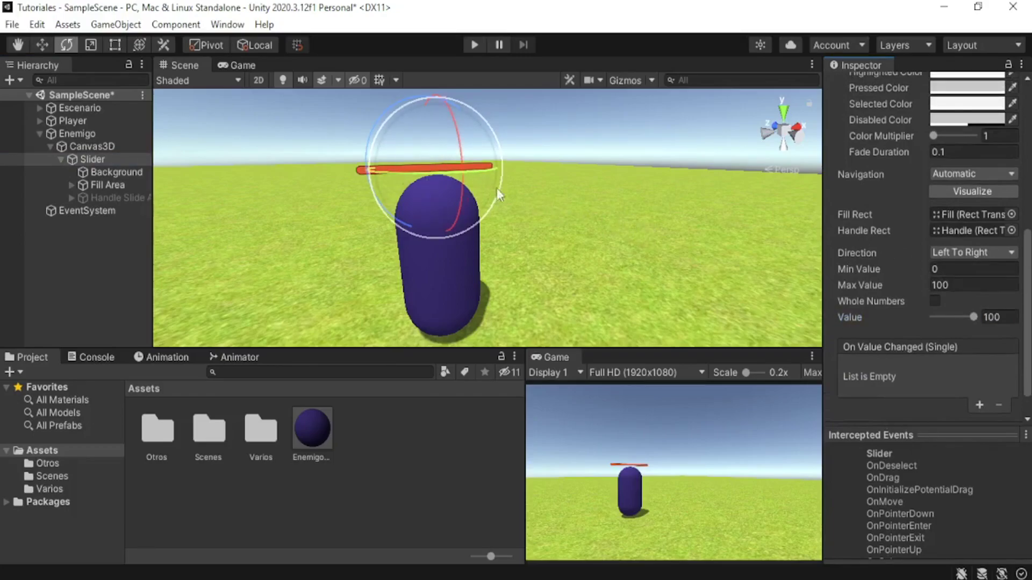
Collapse the Canvas3D and Enemigo entries in the Hierarchy.
left_click(111, 267)
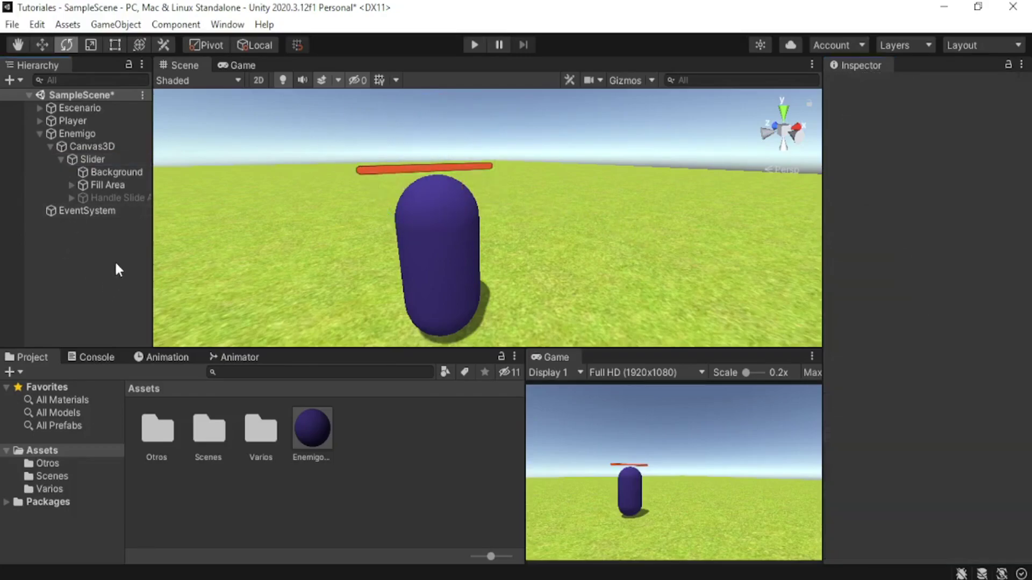
left_click(50, 146)
left_click(39, 133)
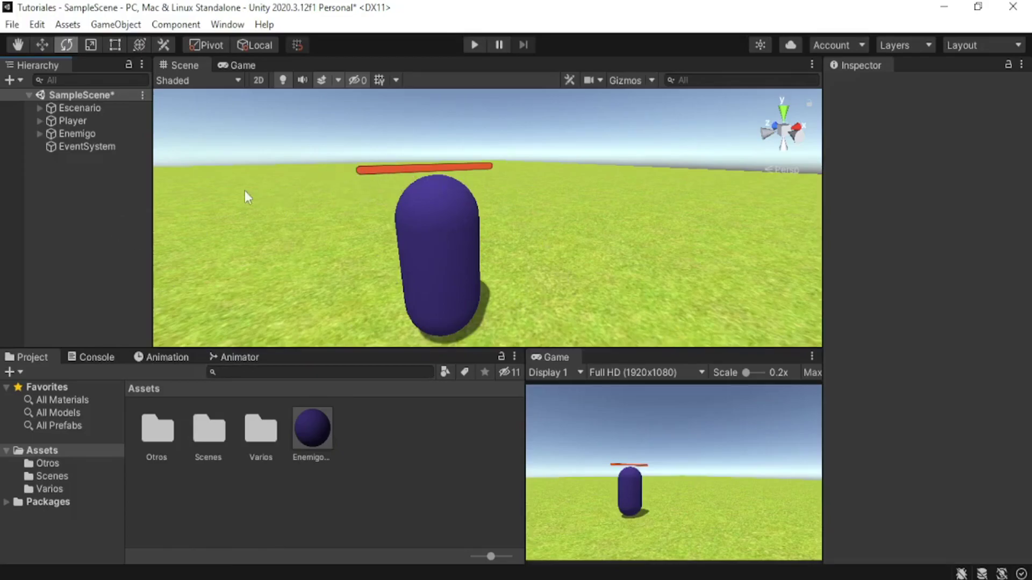
right_click(371, 475)
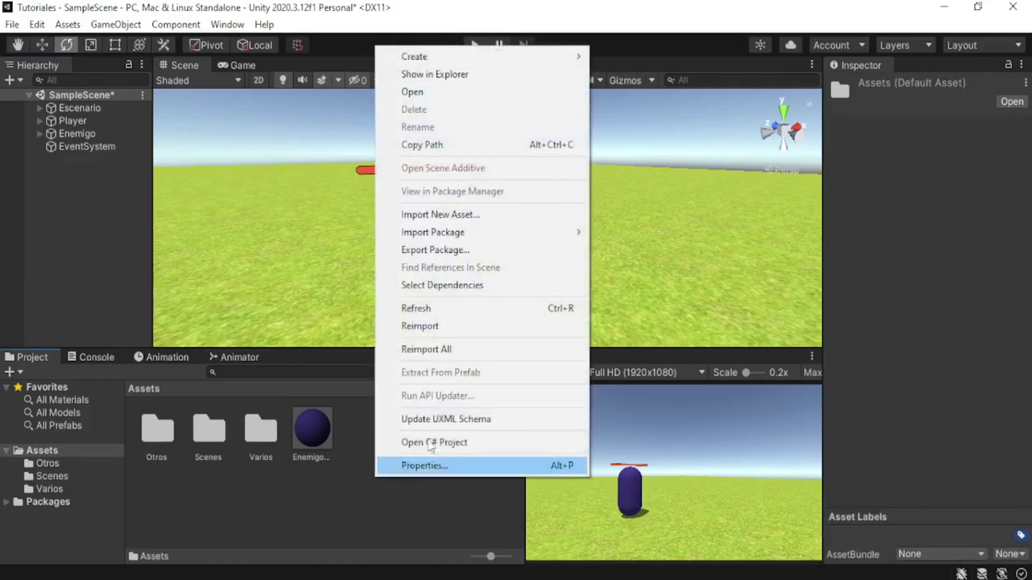
Create a C# script named DatoEnemigo in Assets and open it in Visual Studio.
mouse_move(465, 60)
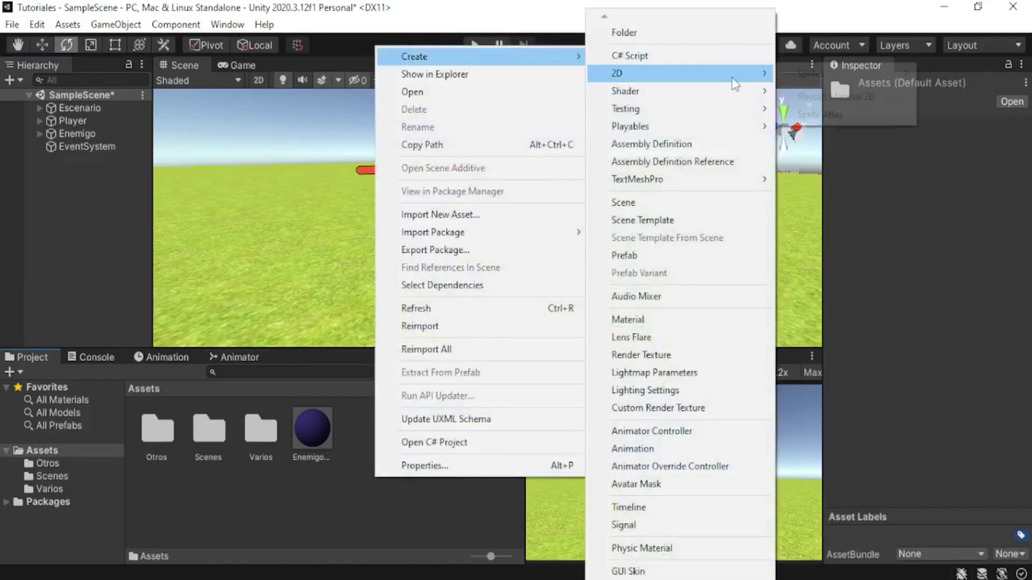
left_click(662, 64)
type("DatoEnemigo")
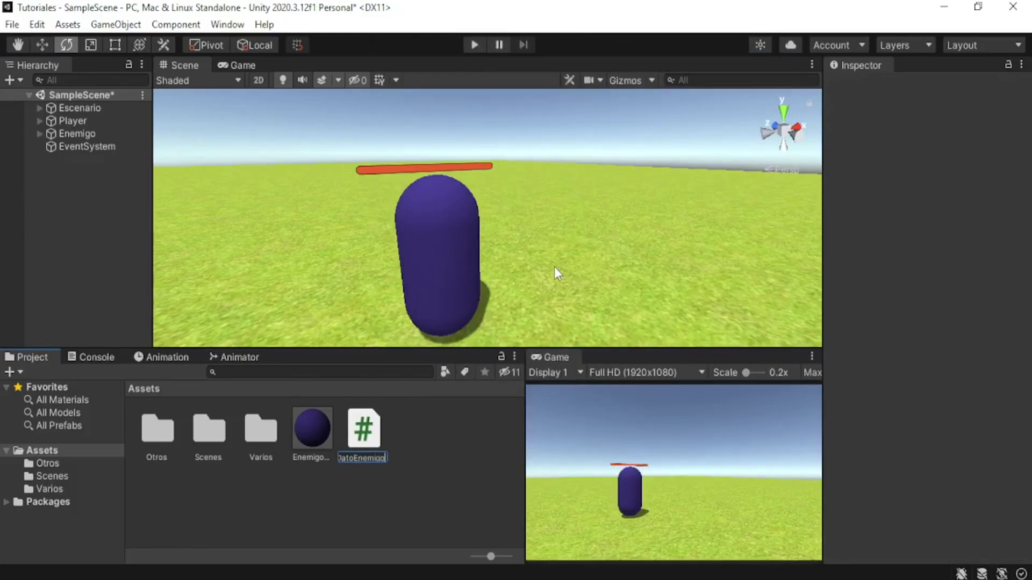
key("Return")
left_click(414, 462)
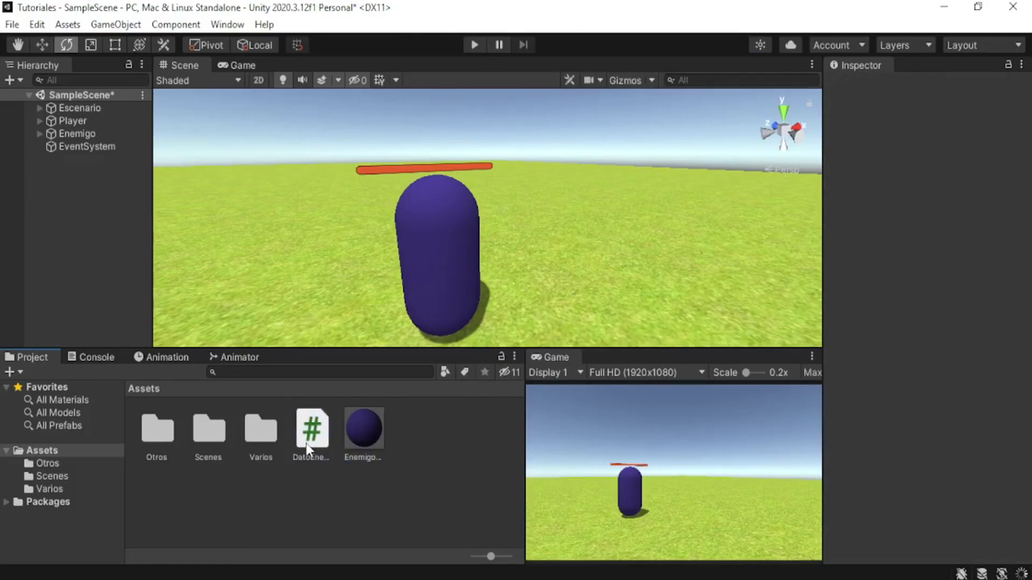
double_click(307, 449)
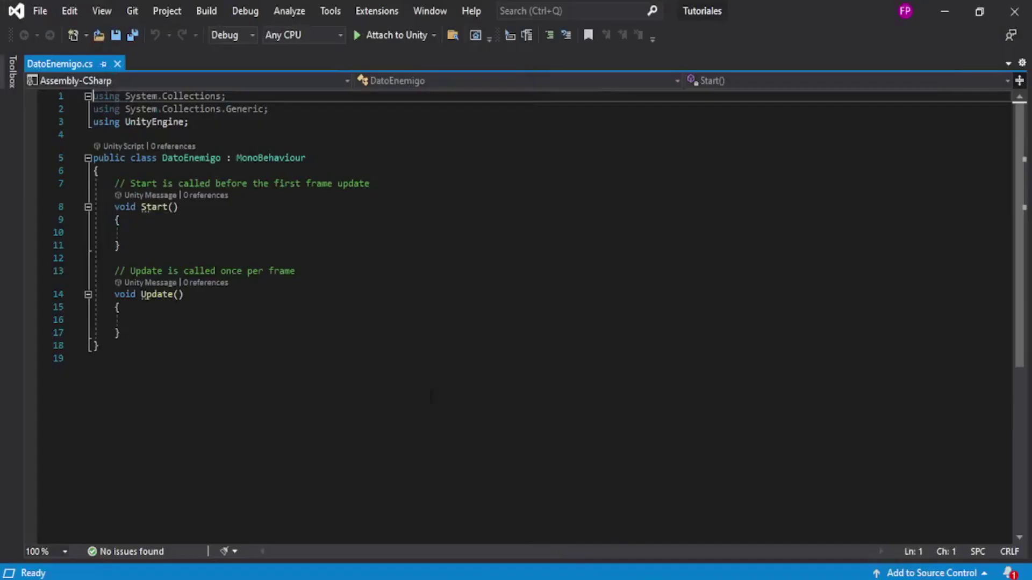
Delete the default Start and Update methods from the DatoEnemigo class.
left_click(179, 294)
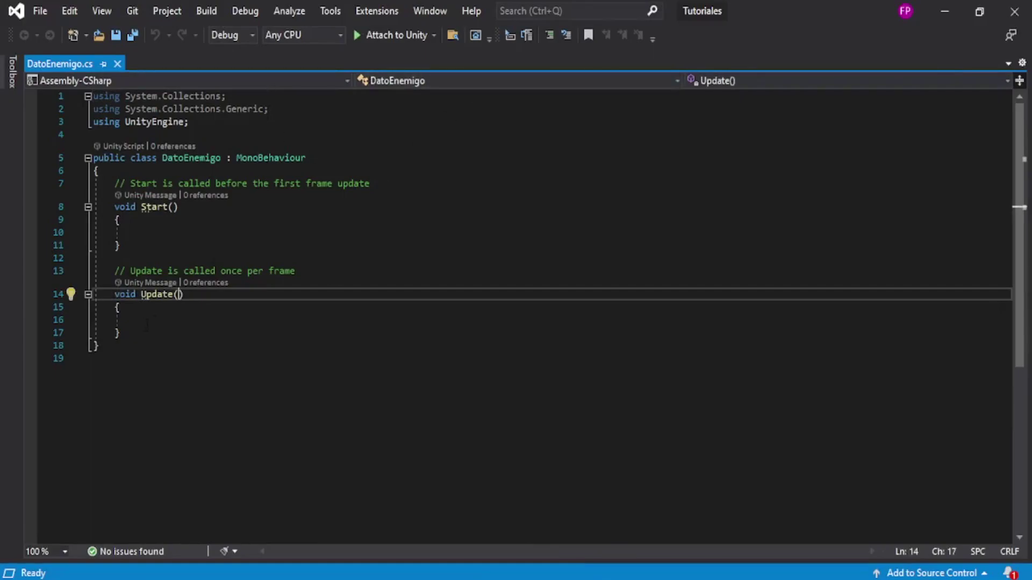
left_click_drag(142, 331, 95, 184)
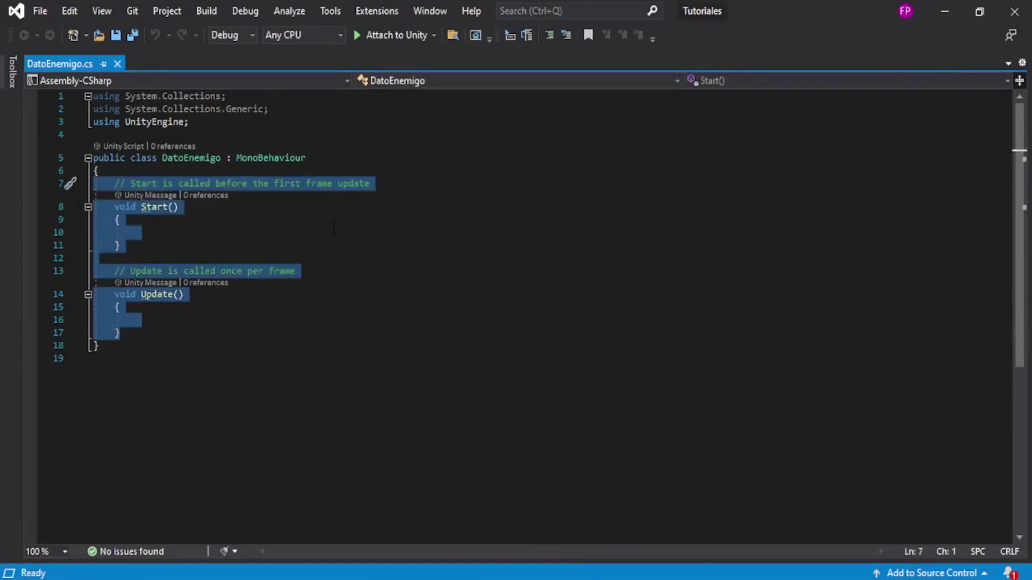
key("Delete")
Declare a public int vidaEnemigo field inside the class.
key("Tab")
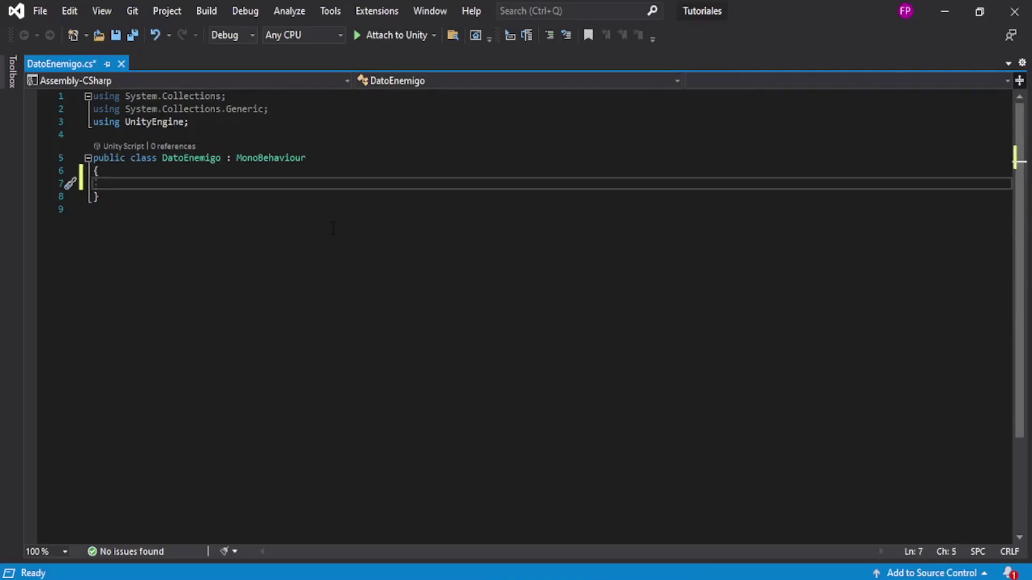
type("public void")
key("BackSpace")
key("BackSpace")
key("BackSpace")
key("BackSpace")
type("int")
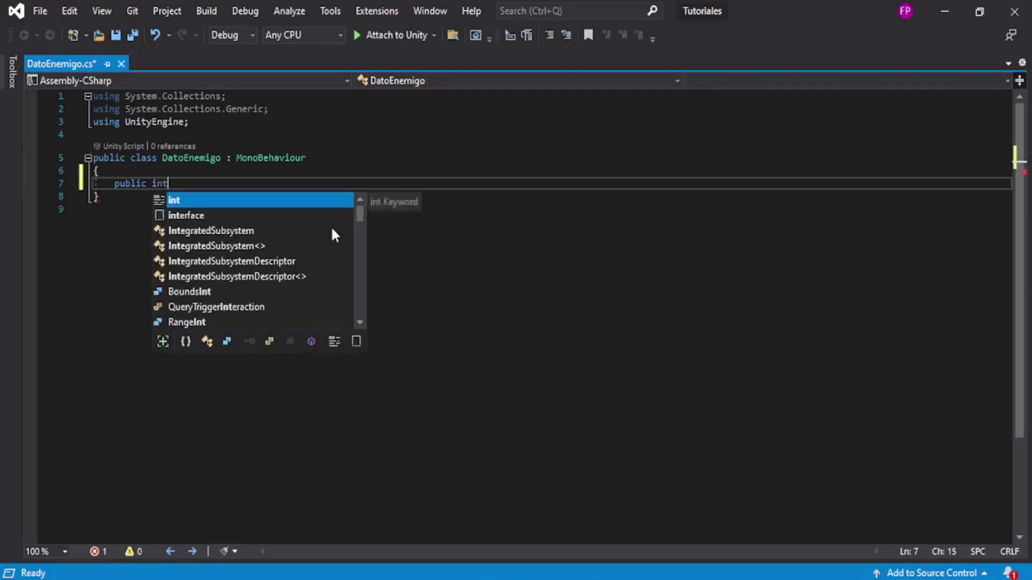
type(" vidaEnemigo")
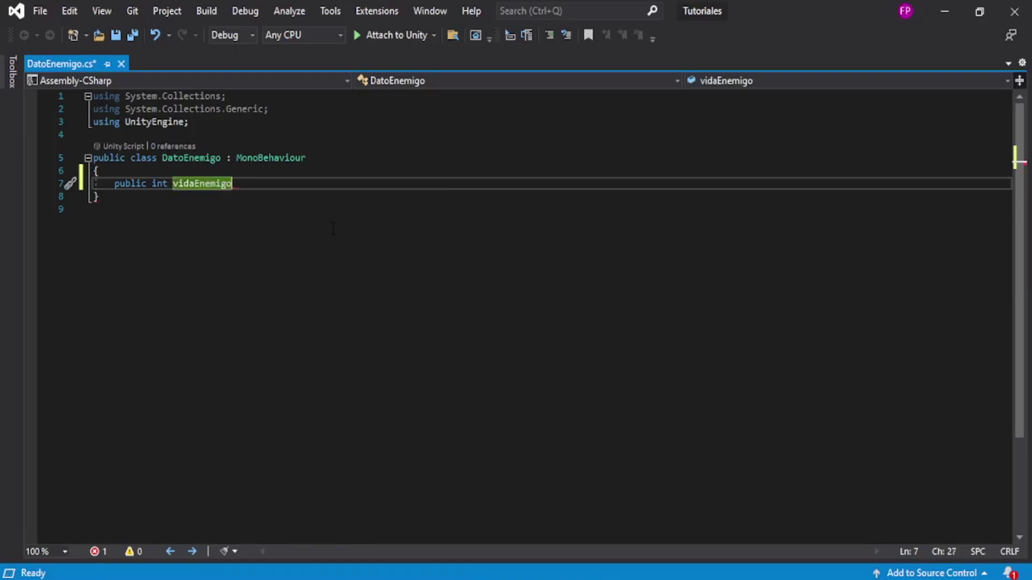
type(";")
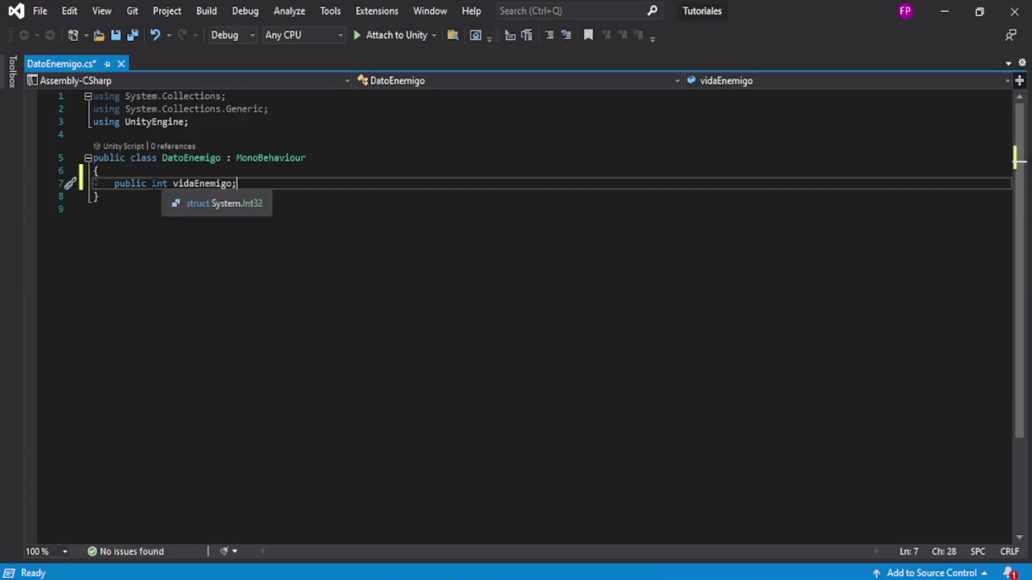
double_click(159, 183)
left_click(232, 183)
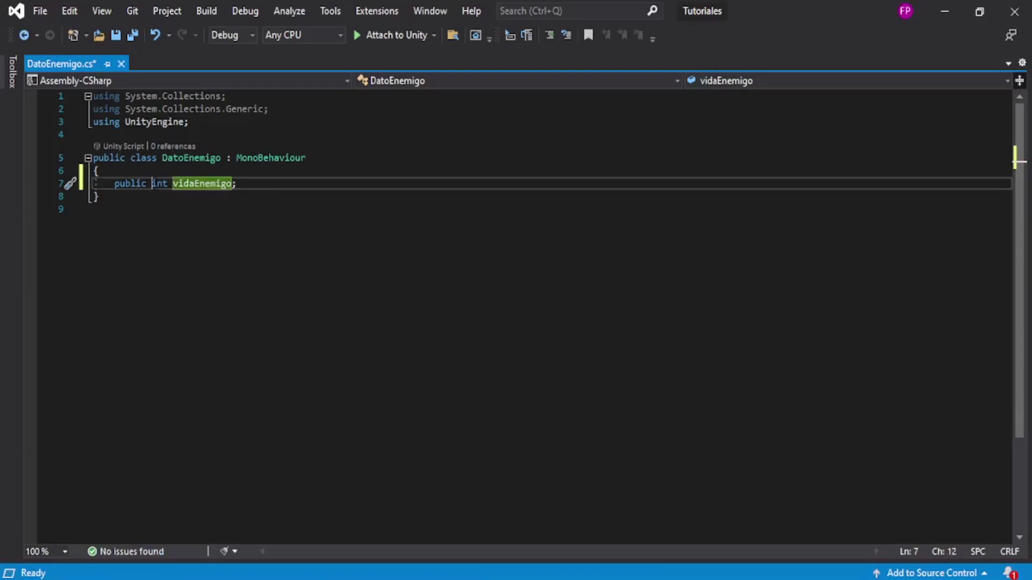
double_click(159, 184)
left_click(98, 196)
left_click(267, 184)
Start a public Slider field declaration on a new line below vidaEnemigo.
key("Return")
key("Return")
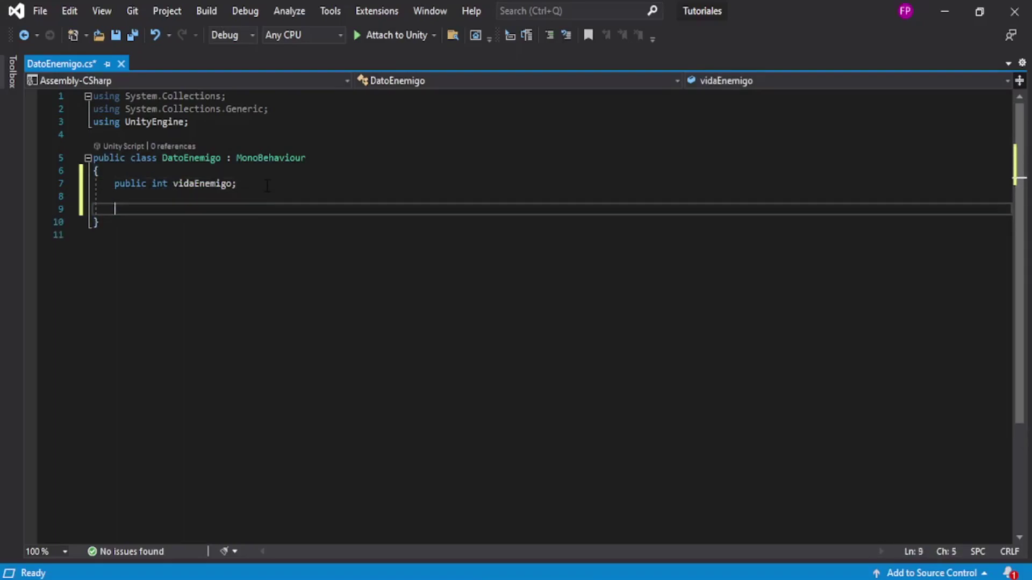
key("Up")
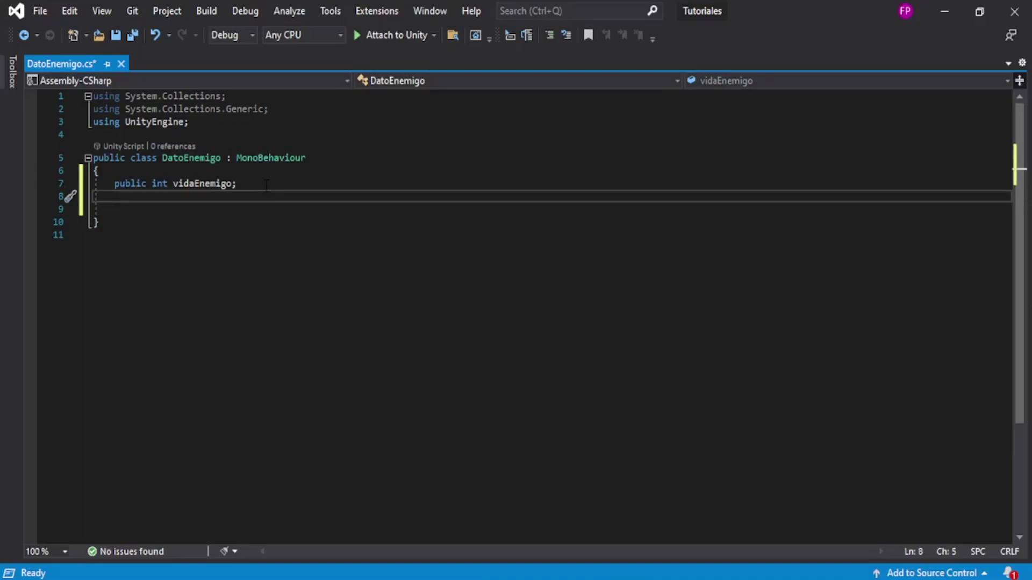
type("public ")
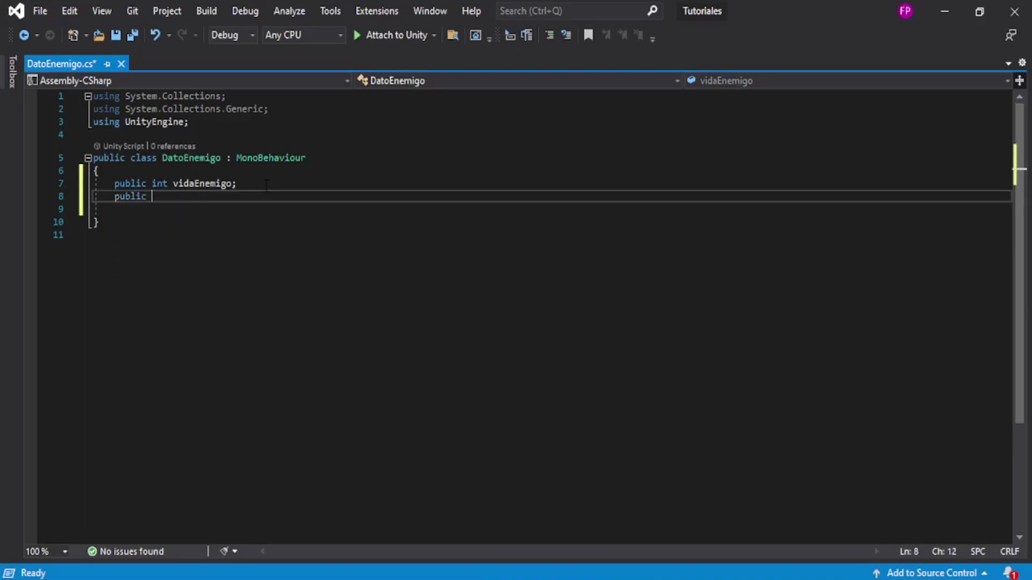
type("Slid")
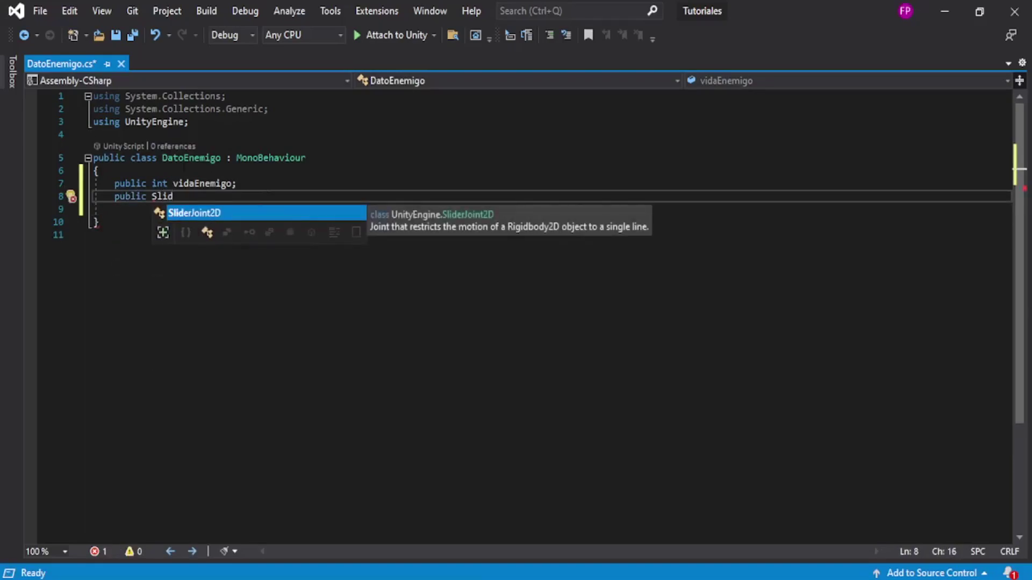
Add the import 'using UnityEngine.UI;' under the UnityEngine line.
key("Escape")
key("Up")
key("Up")
key("Up")
key("Up")
key("Up")
key("End")
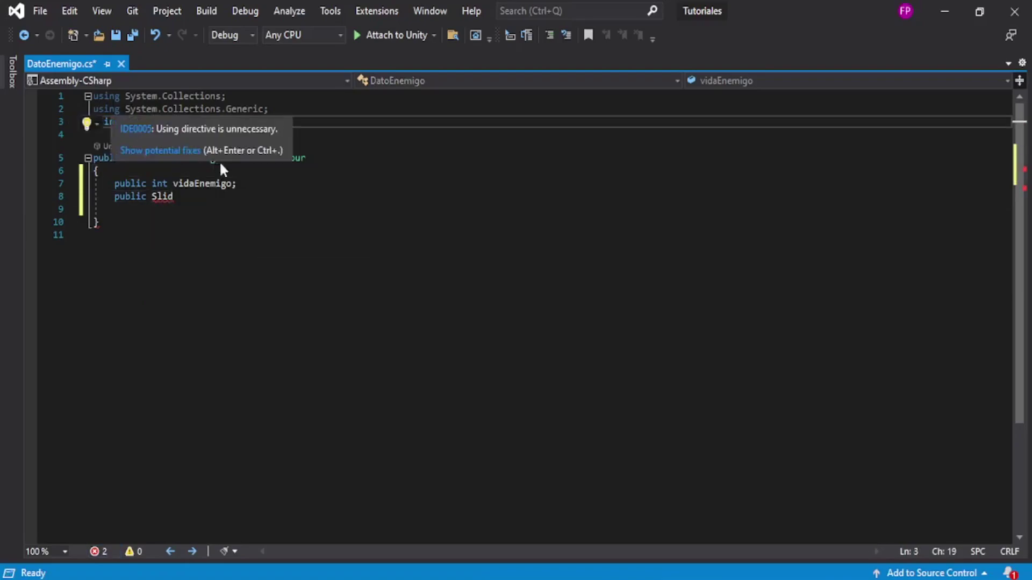
key("Return")
type("usi")
key("space")
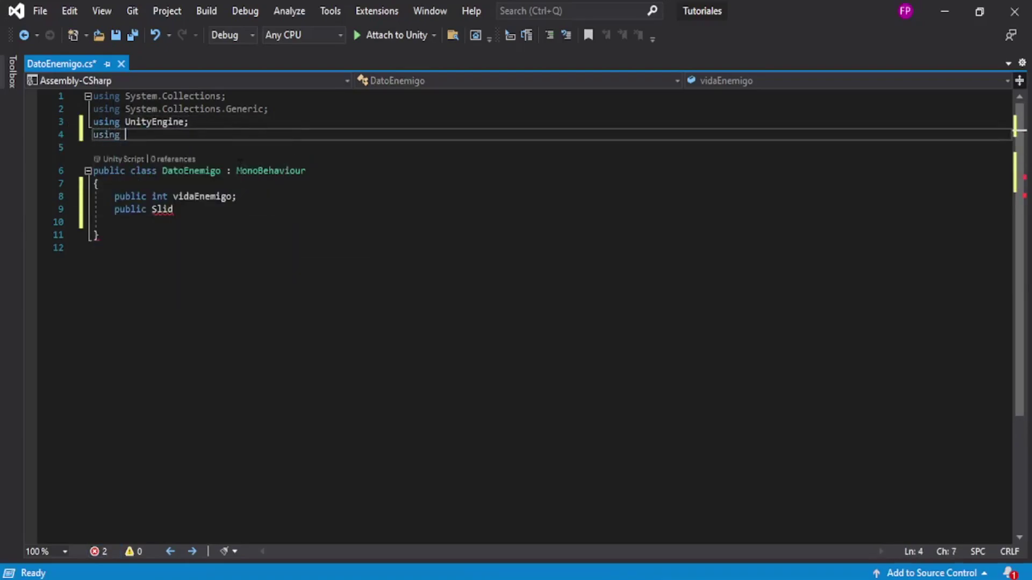
type("using UnityEng")
key("Tab")
type(".")
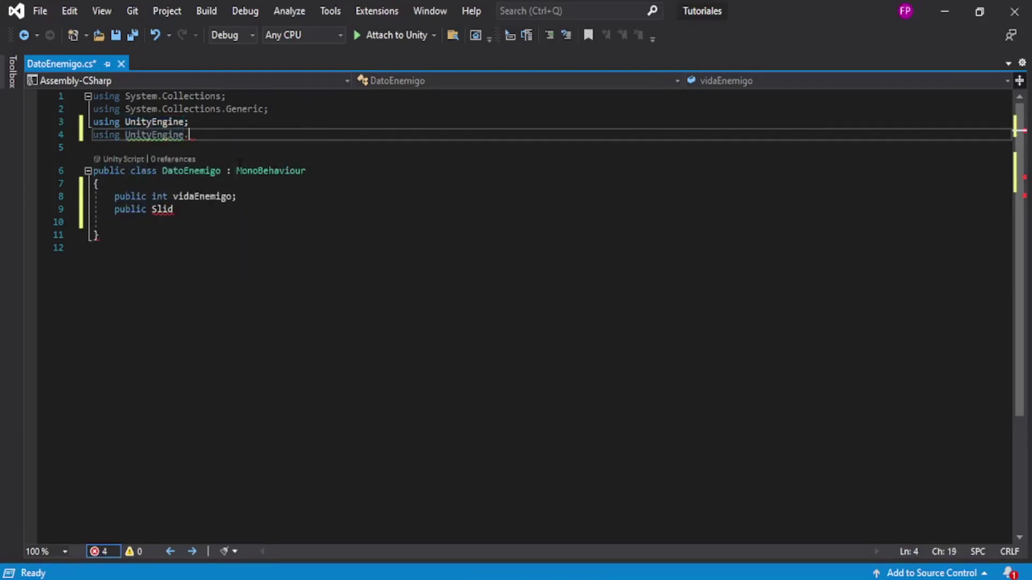
type("ui")
key("Tab")
type(";")
Complete the field as 'public Slider BarraVidaEnemigo;'.
double_click(162, 209)
type("Slid")
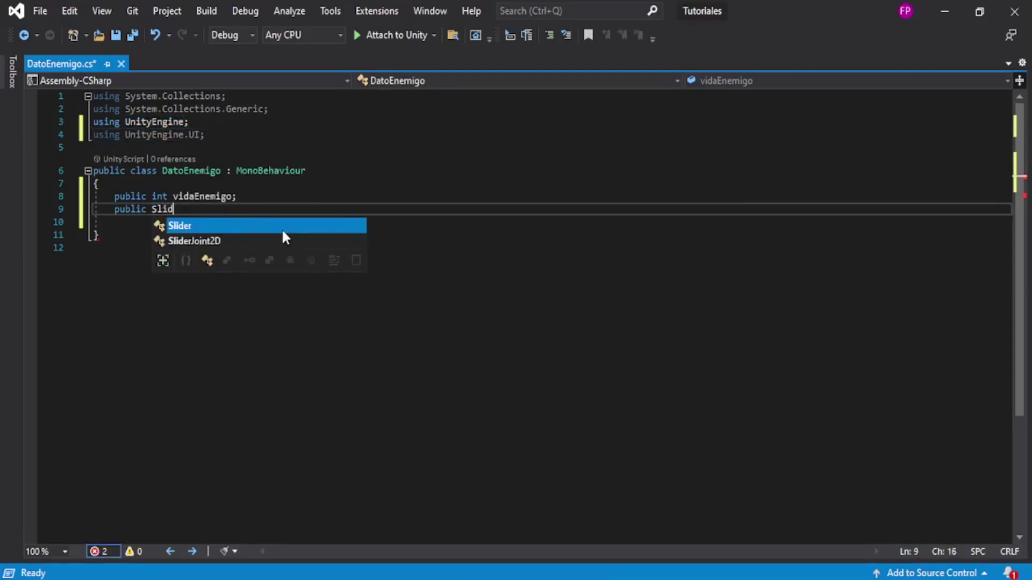
type("er")
key("Tab")
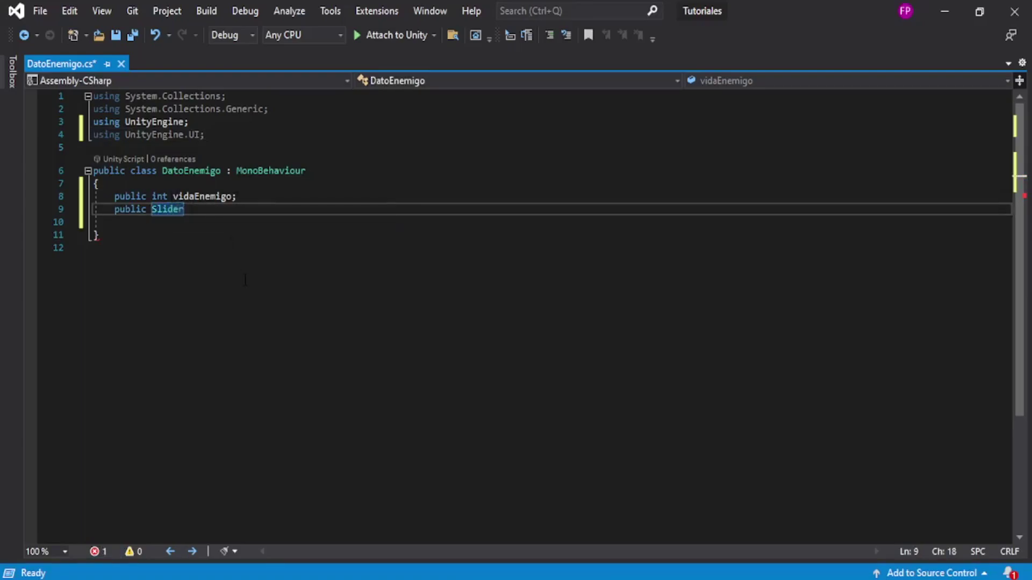
type(" Ba")
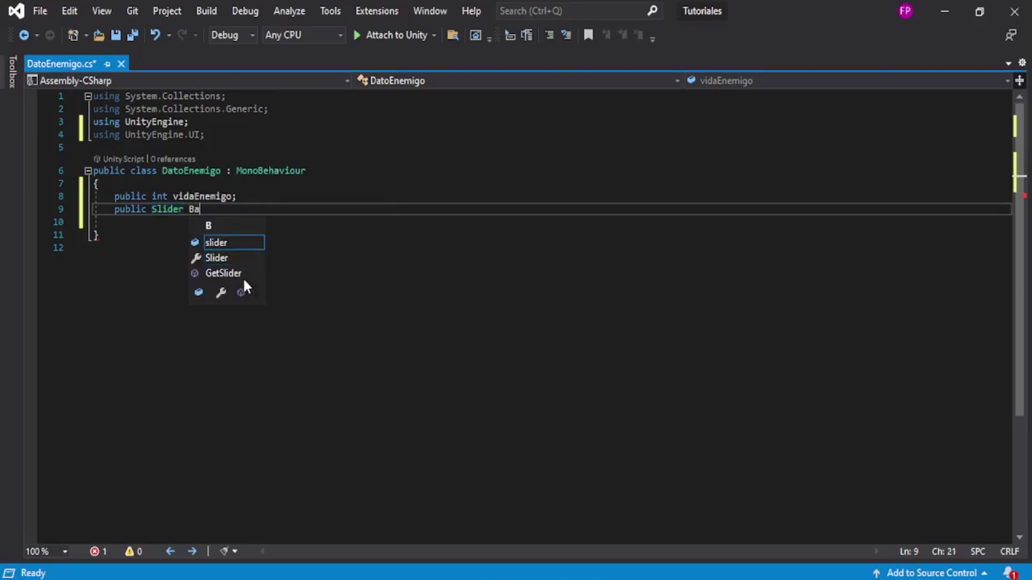
type("rraVida")
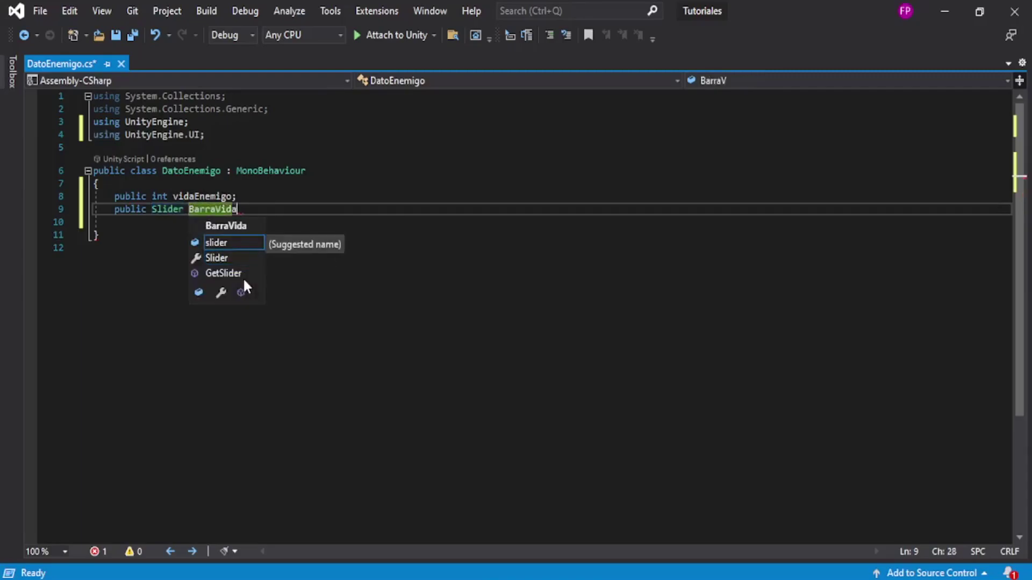
type("Enemigo")
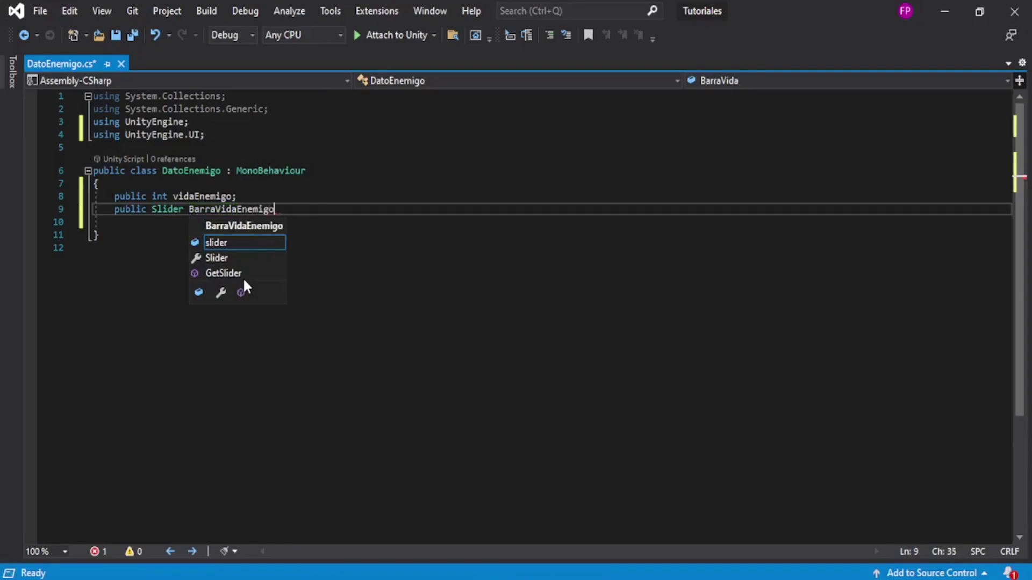
type(";")
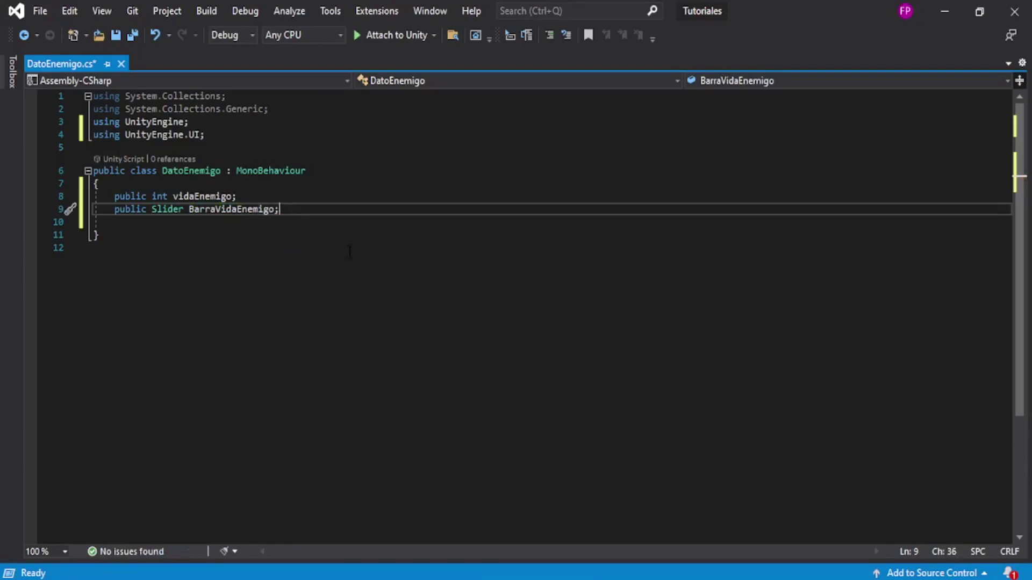
key("Return")
Add an empty Update() method below the vidaEnemigo and BarraVidaEnemigo fields.
key("Down")
key("Return")
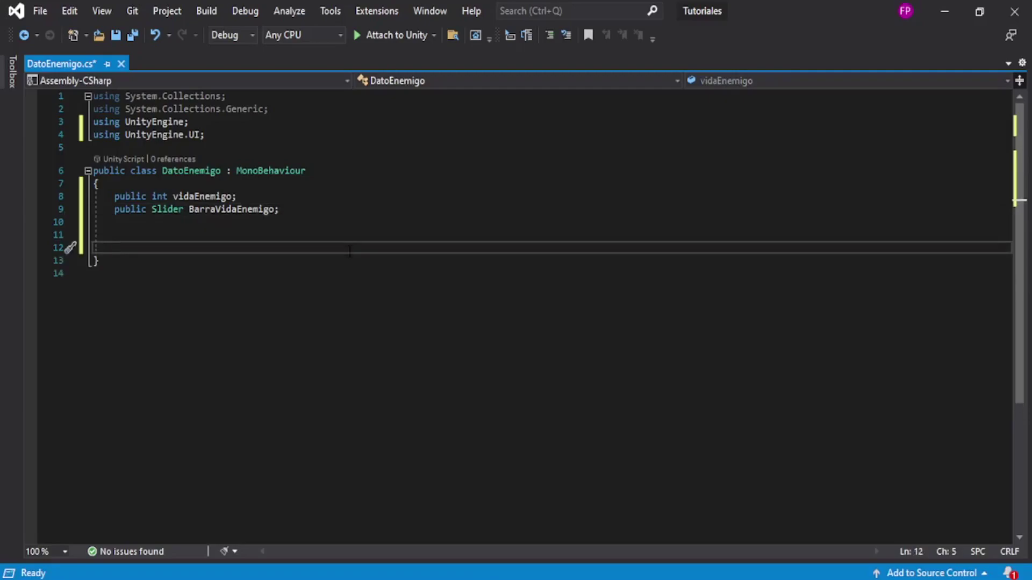
type("void upda")
key("Tab")
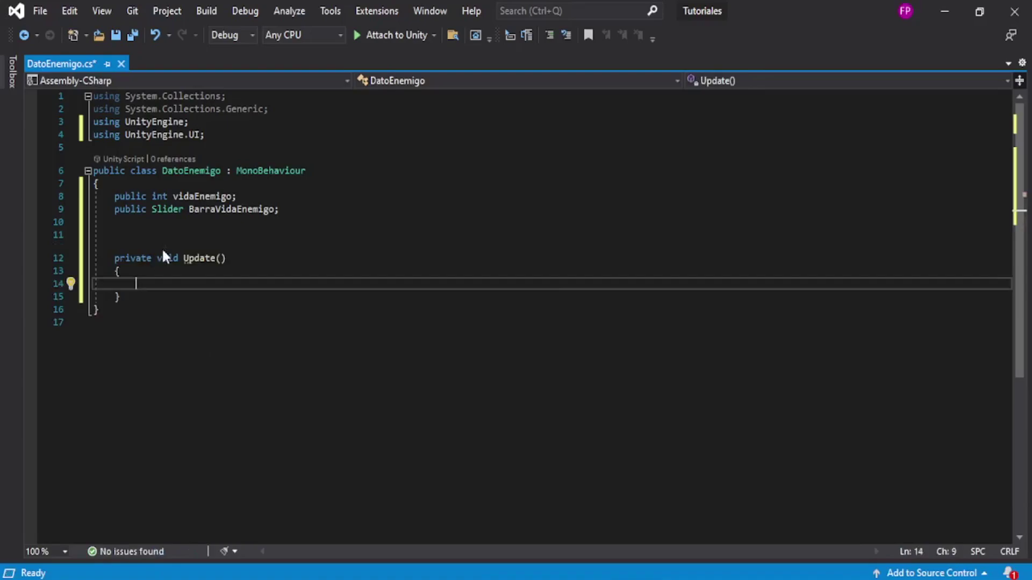
mouse_move(177, 210)
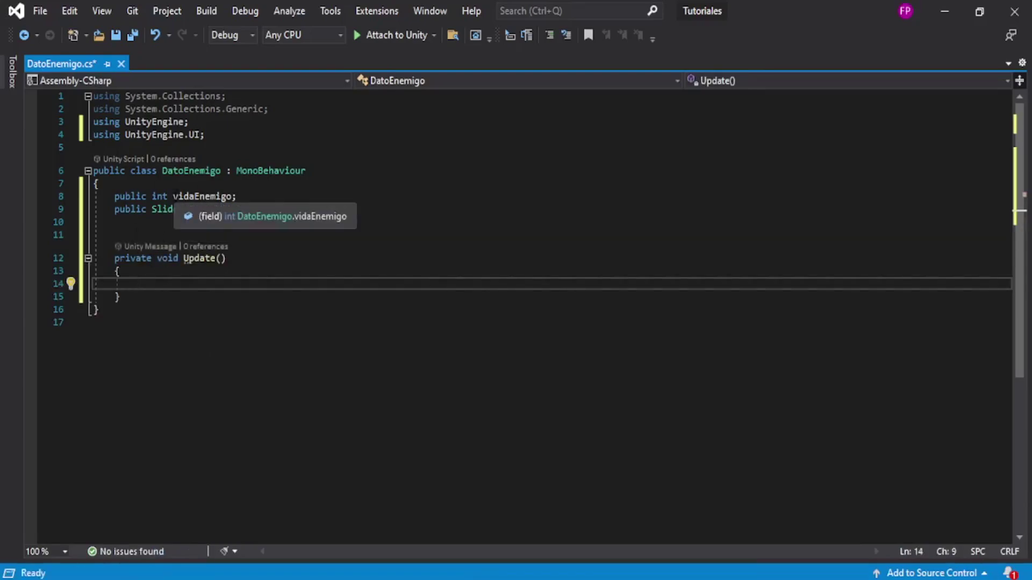
left_click_drag(173, 197, 248, 194)
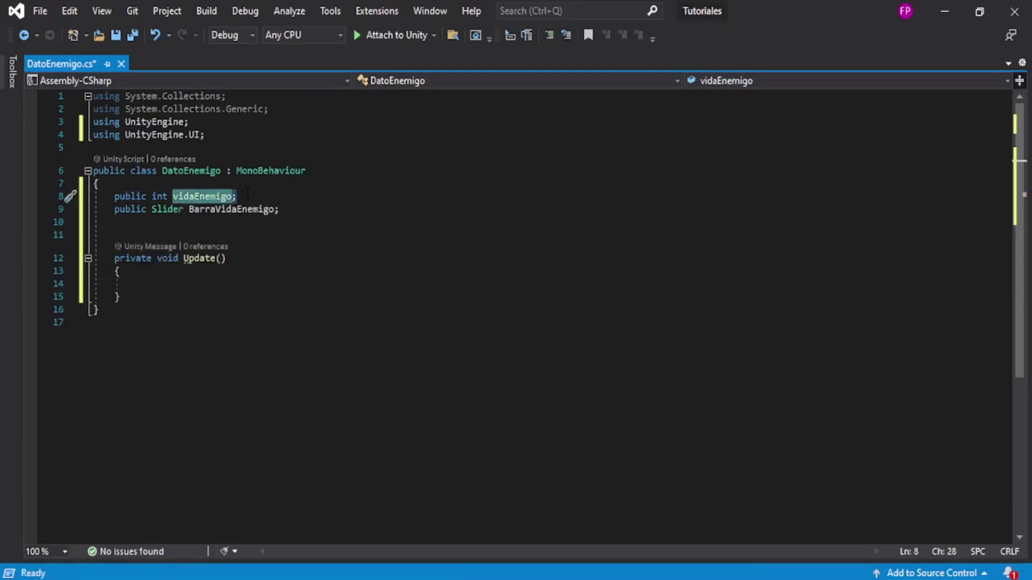
left_click_drag(115, 196, 245, 195)
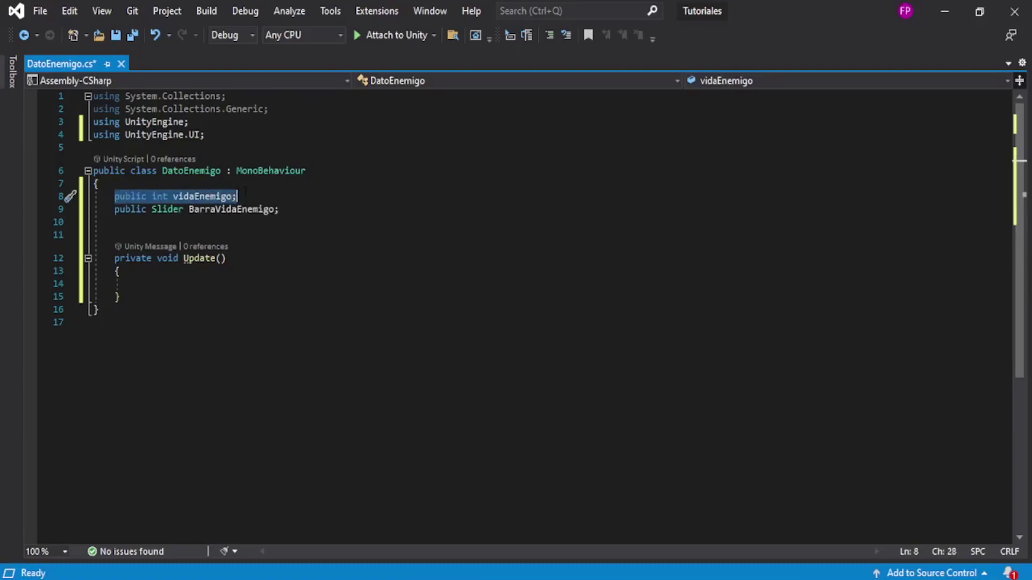
left_click(161, 234)
left_click_drag(119, 209, 280, 210)
Inside Update, begin the statement BarraVidaEnemigo.value using autocompletion.
left_click(437, 271)
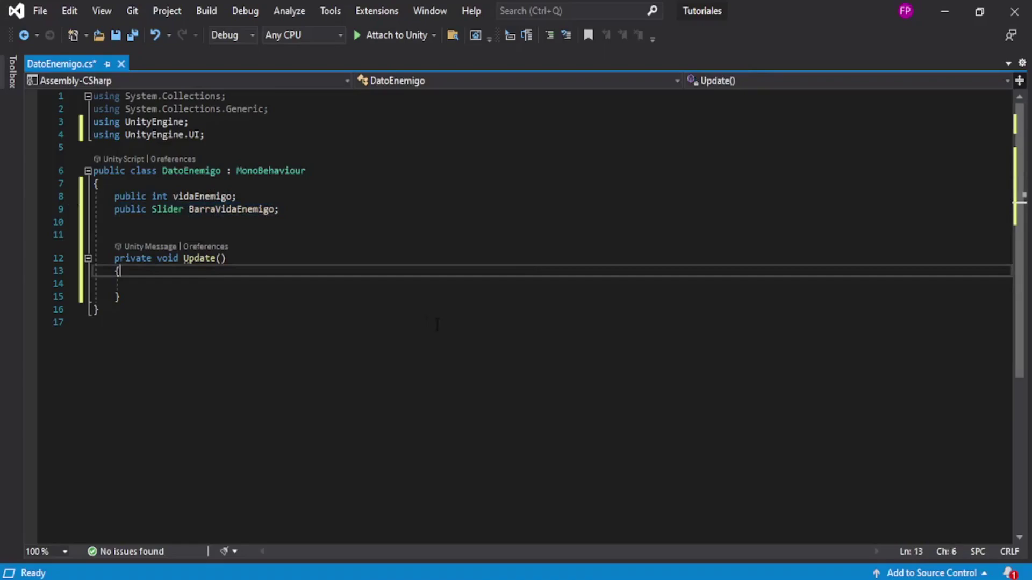
left_click(215, 284)
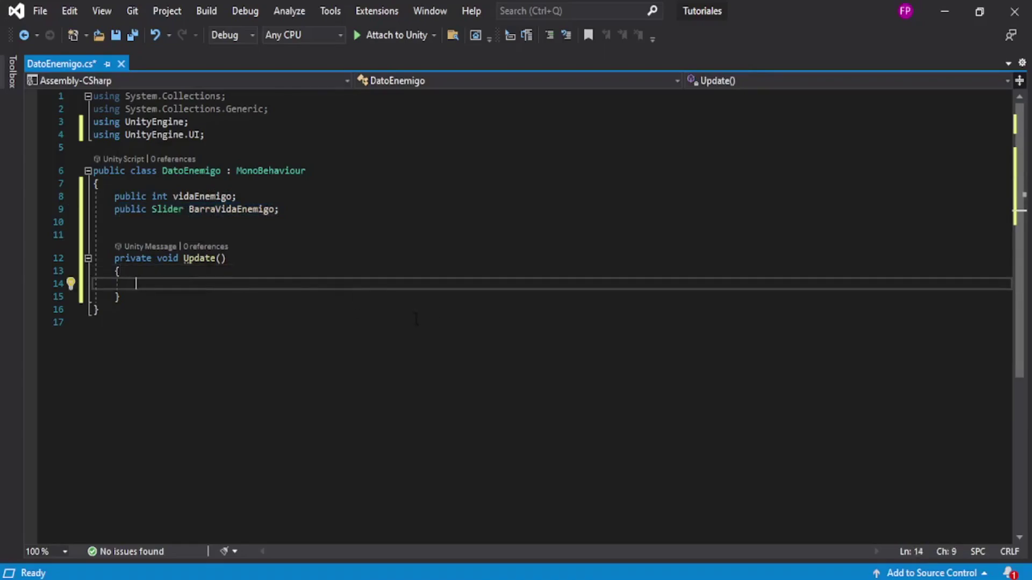
type("vidaEne")
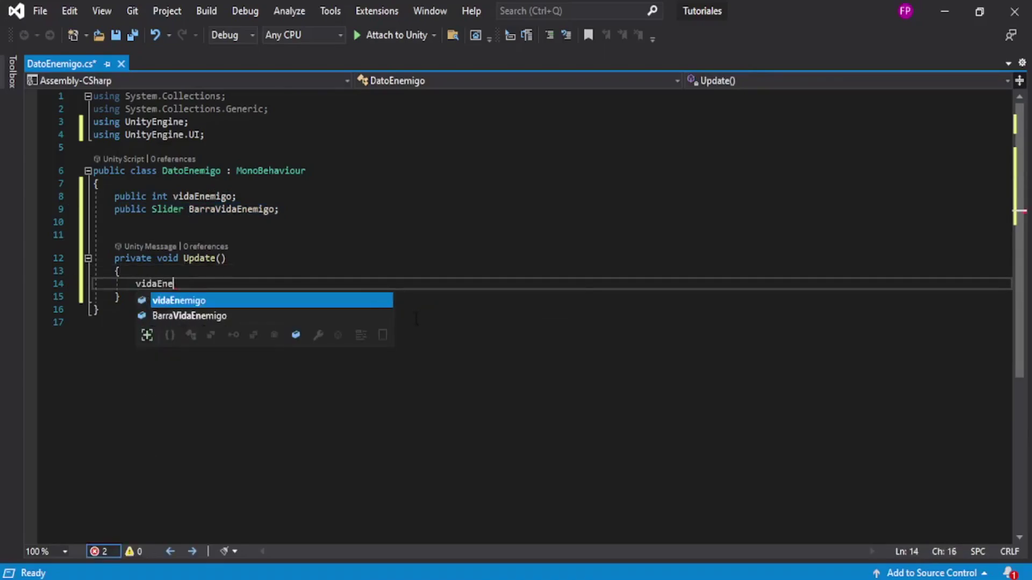
type("migo")
key("ctrl+BackSpace")
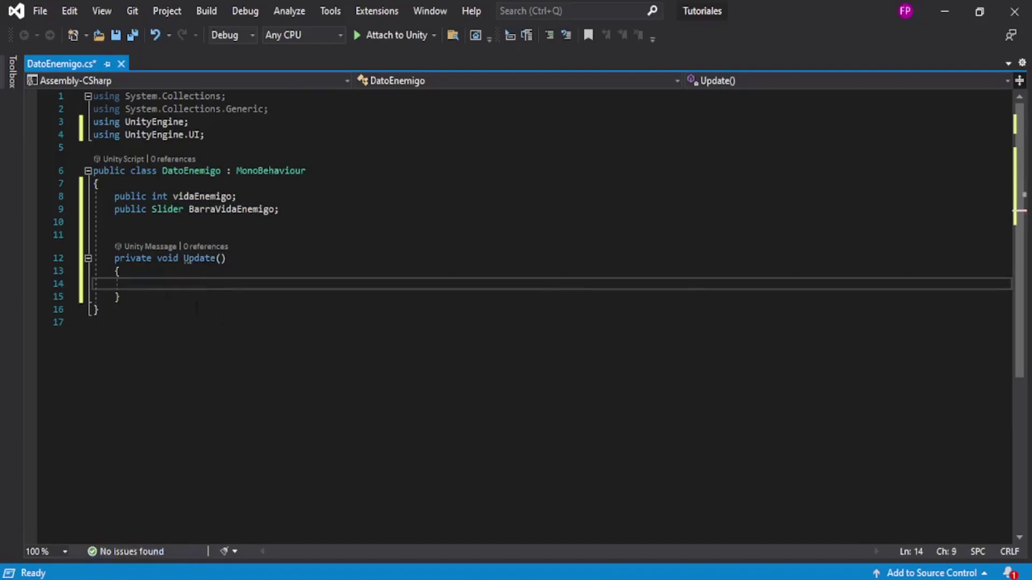
type("BarraVida")
key("Tab")
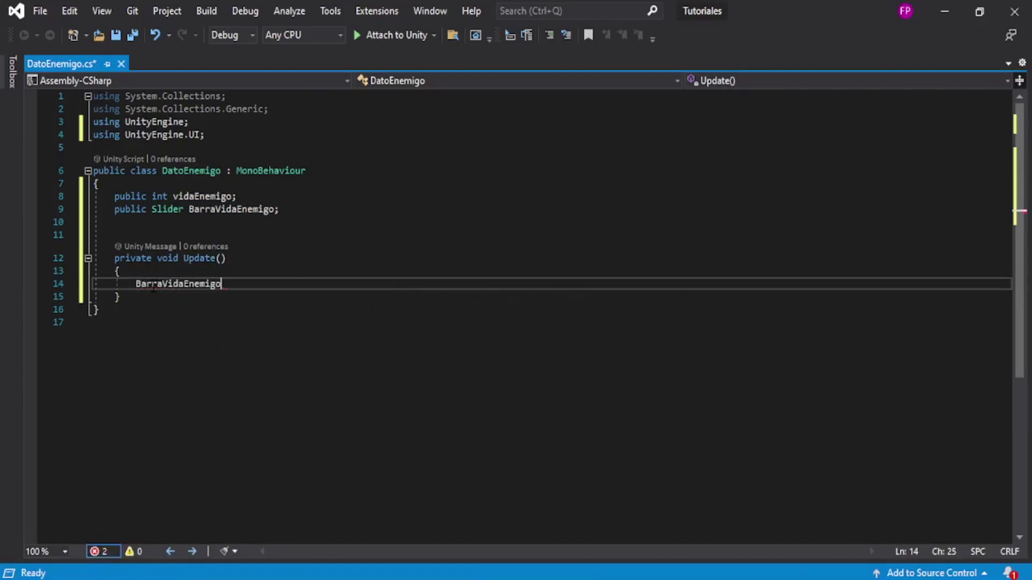
type(".")
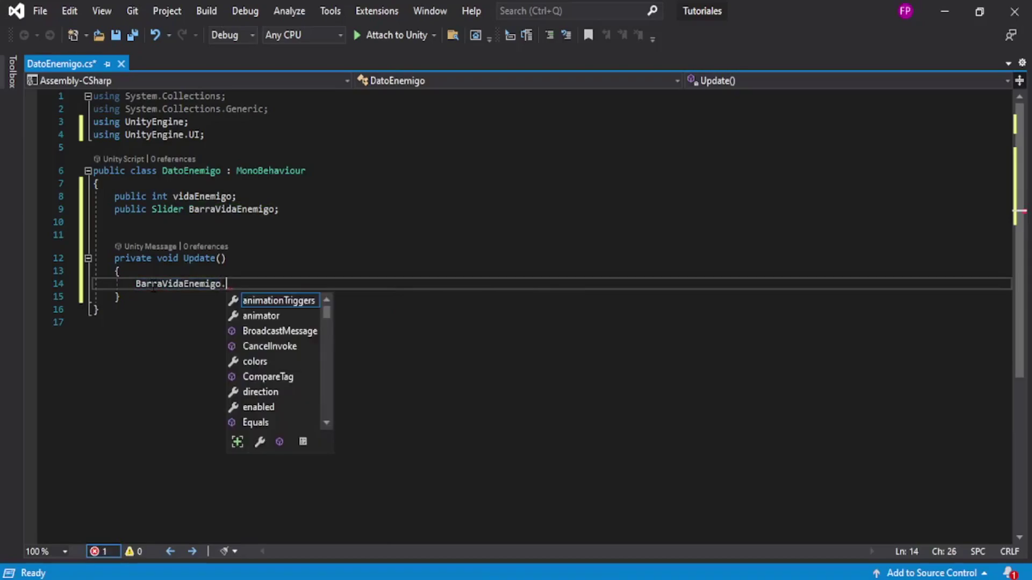
type("vl")
key("Tab")
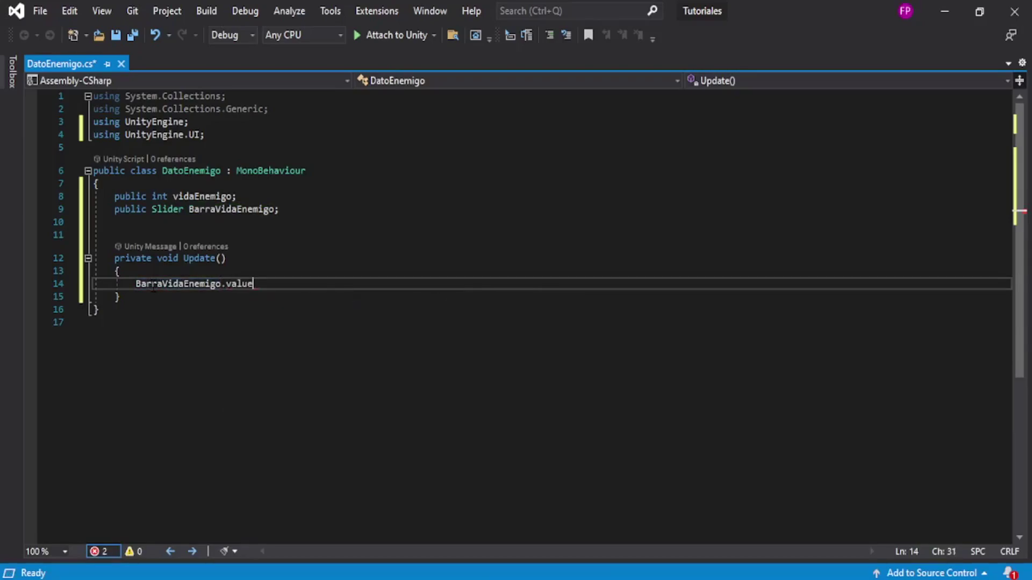
Restore and shift the Visual Studio window so Unity comes to the front.
left_click(979, 12)
mouse_move(618, 21)
left_mouse_down()
mouse_move(444, 17)
mouse_move(437, 30)
left_mouse_up()
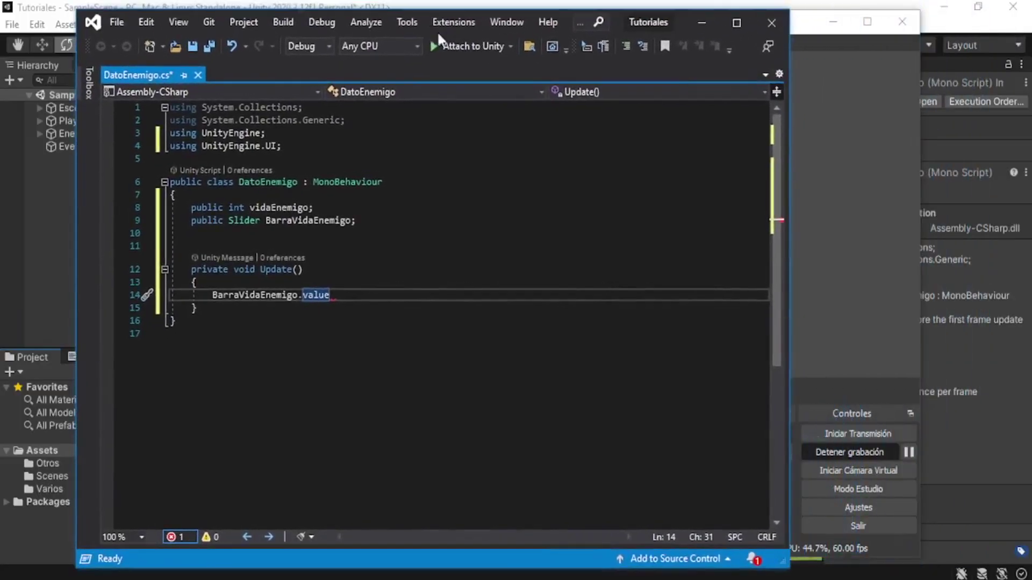
left_click(833, 21)
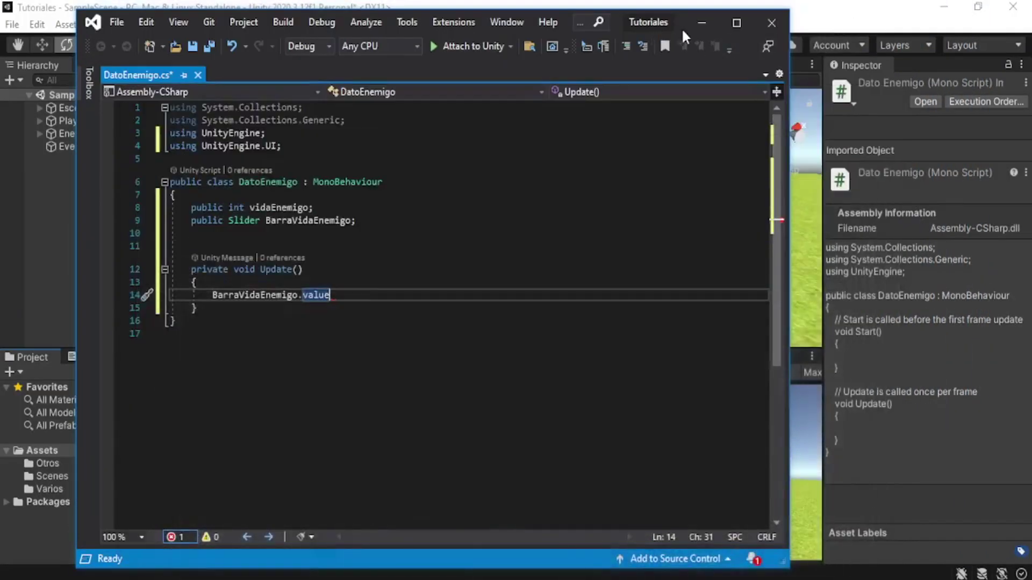
left_click_drag(683, 31, 725, 31)
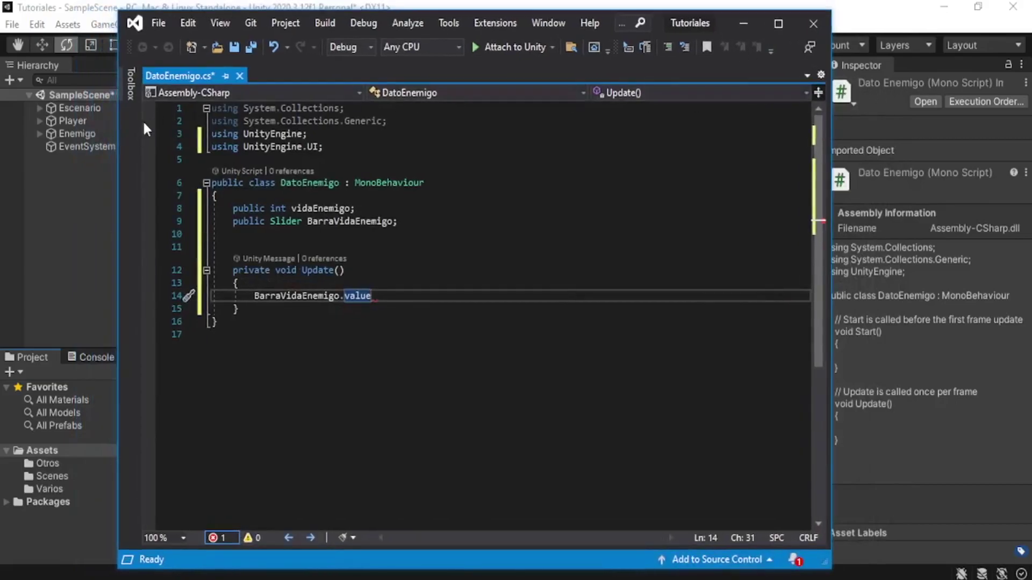
left_click(37, 120)
Select the Slider under Enemigo > Canvas3D and check Min 0, Max 100, Value 100.
left_click(39, 134)
left_click(50, 146)
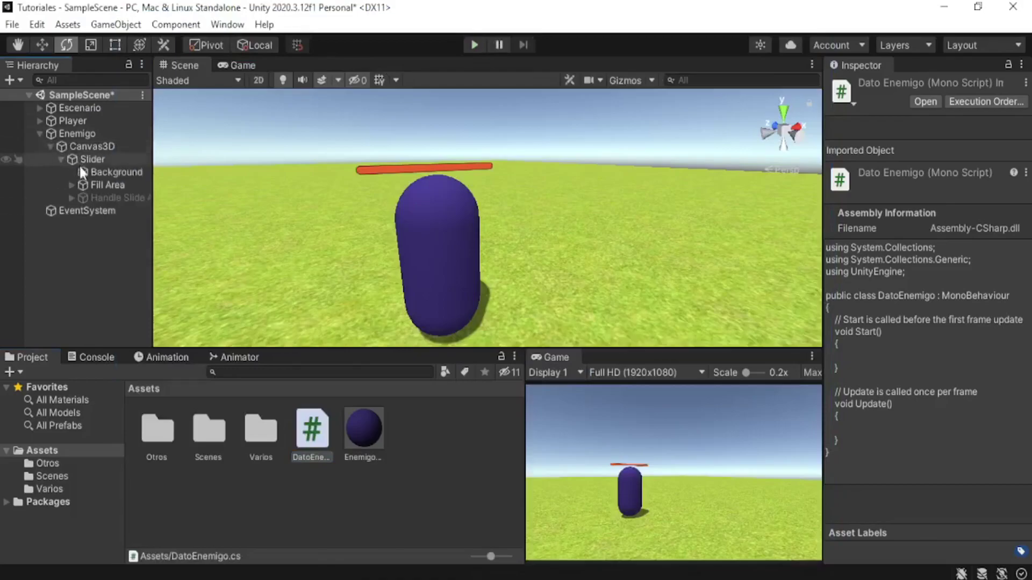
left_click(89, 159)
left_click(61, 159)
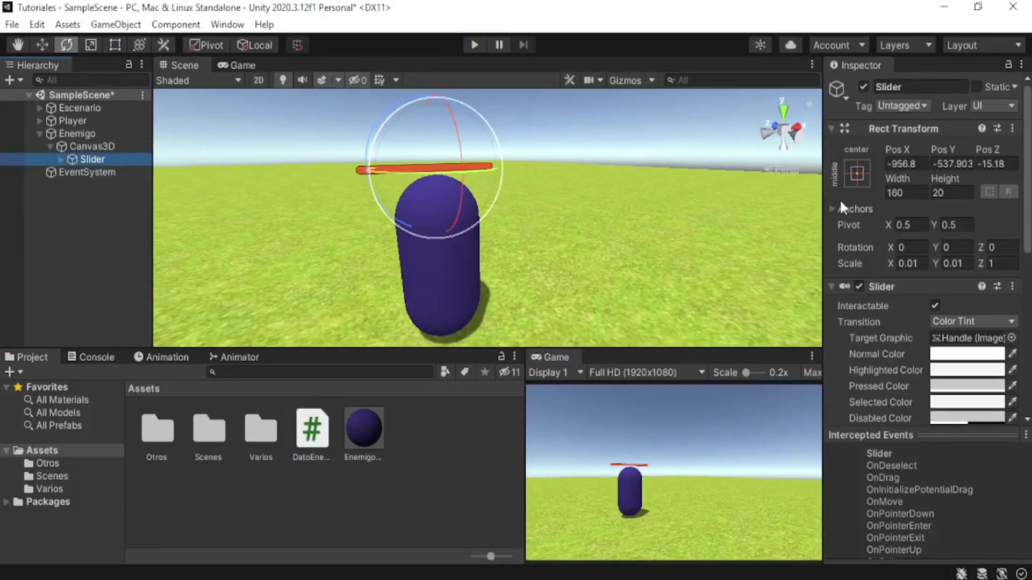
scroll(924, 242, "down", 5)
scroll(978, 263, "down", 2)
left_click(1010, 279)
scroll(972, 296, "down", 1)
scroll(972, 296, "down", 2)
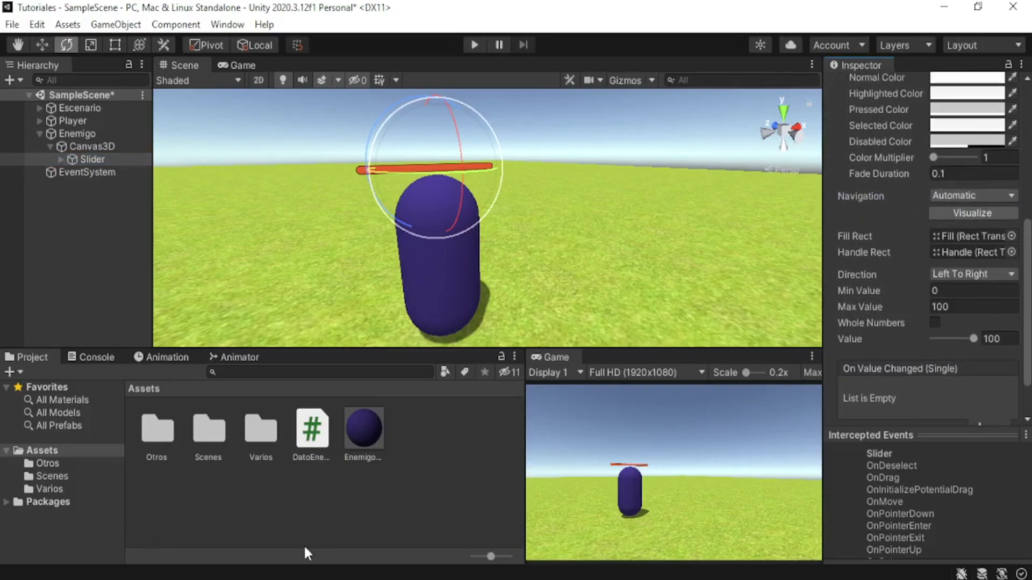
key("alt+Tab")
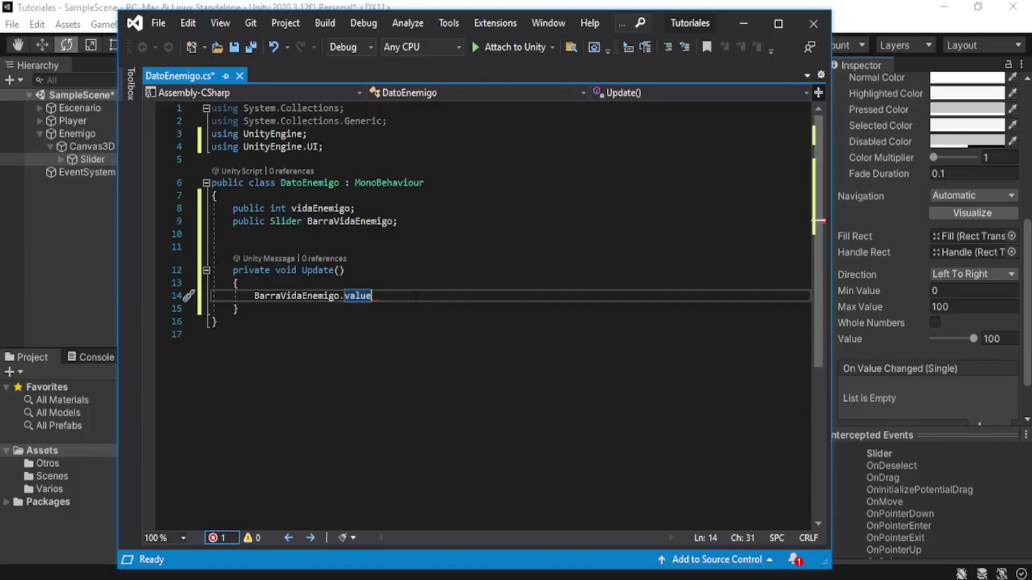
Complete the Update line as 'BarraVidaEnemigo.value = vidaEnemigo;'.
type("=")
type(" vidaEn")
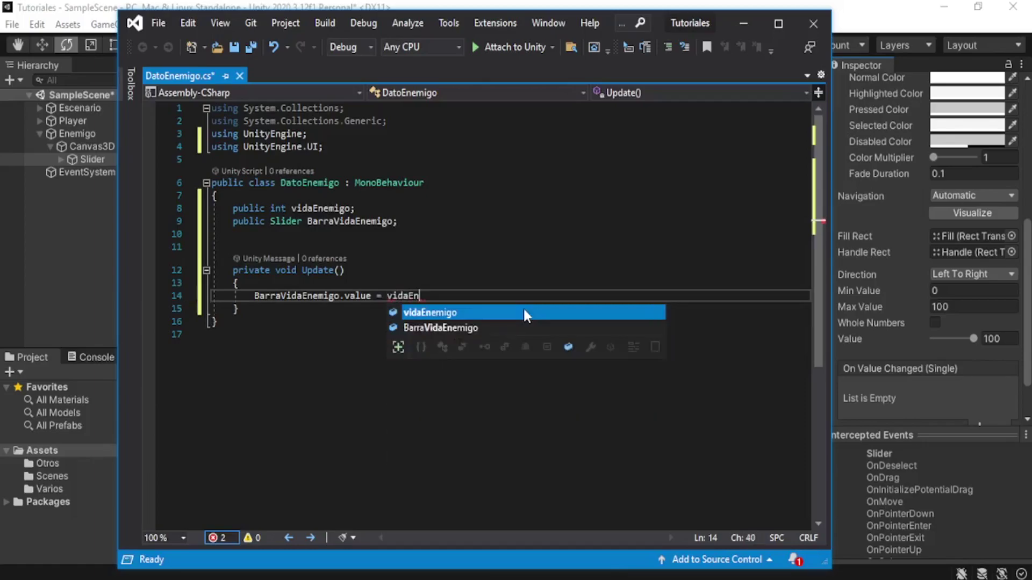
type("emigo;")
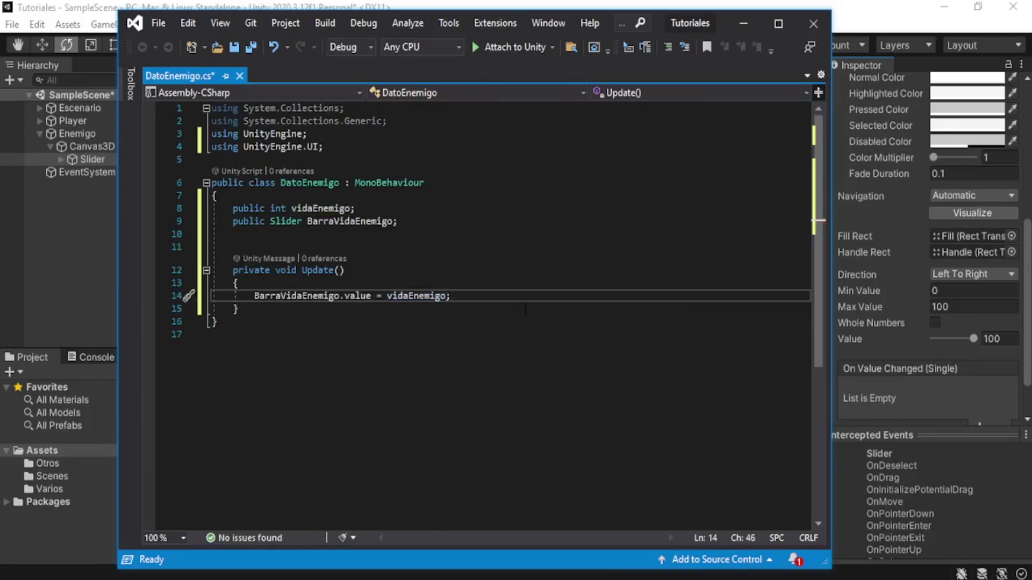
key("Up")
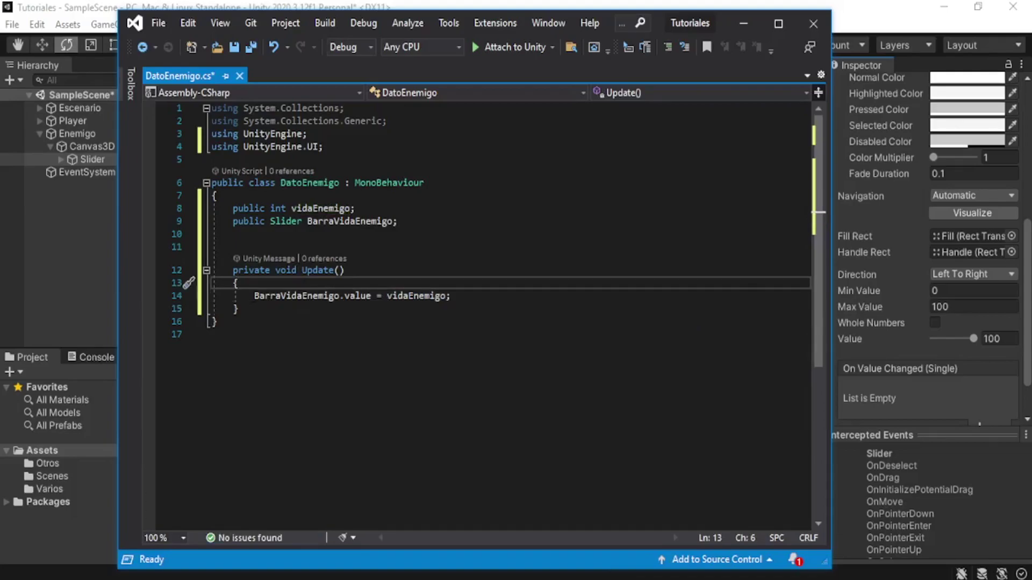
left_click_drag(254, 296, 371, 296)
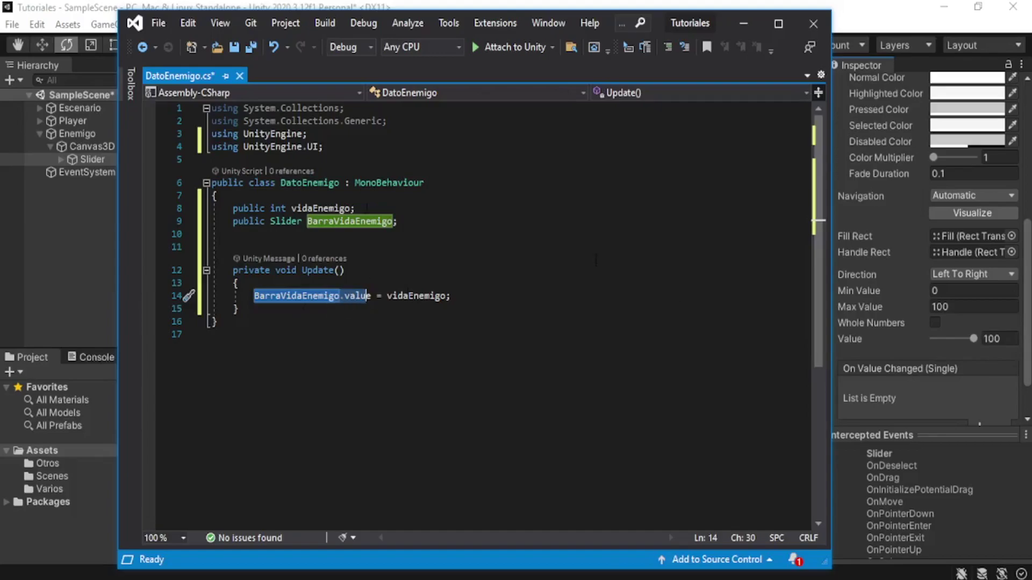
left_click(322, 246)
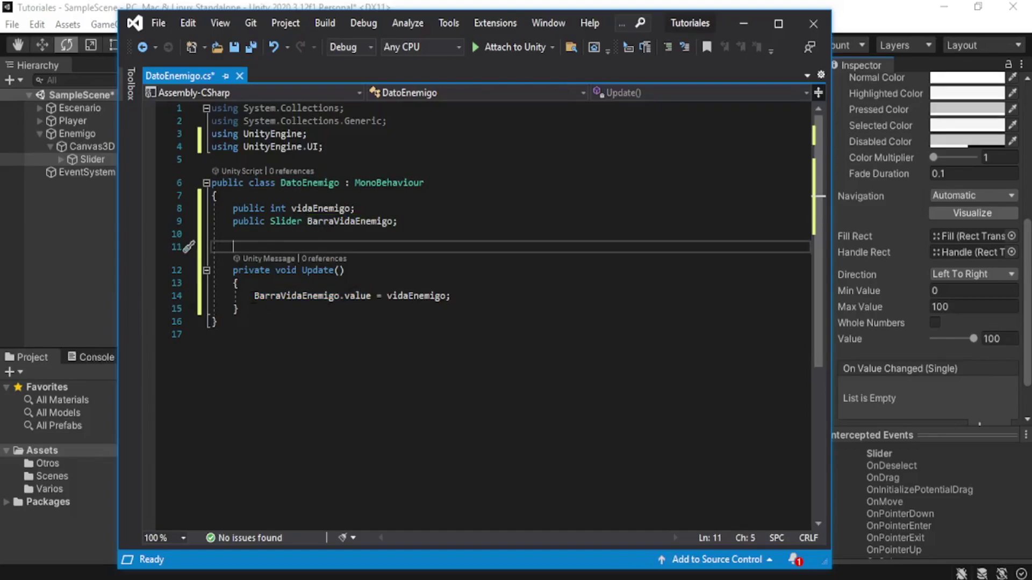
left_click_drag(253, 296, 450, 297)
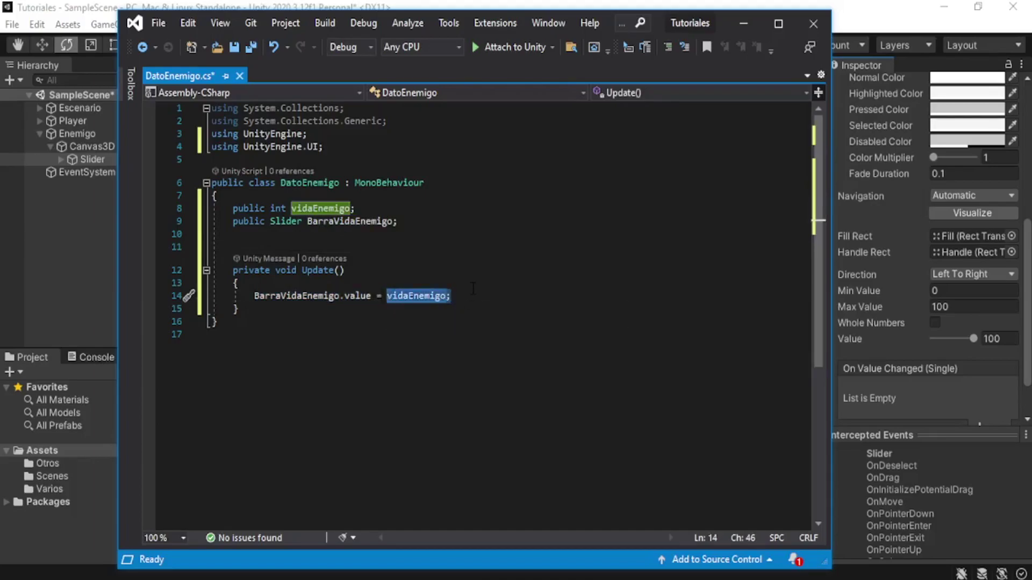
left_click_drag(370, 296, 256, 298)
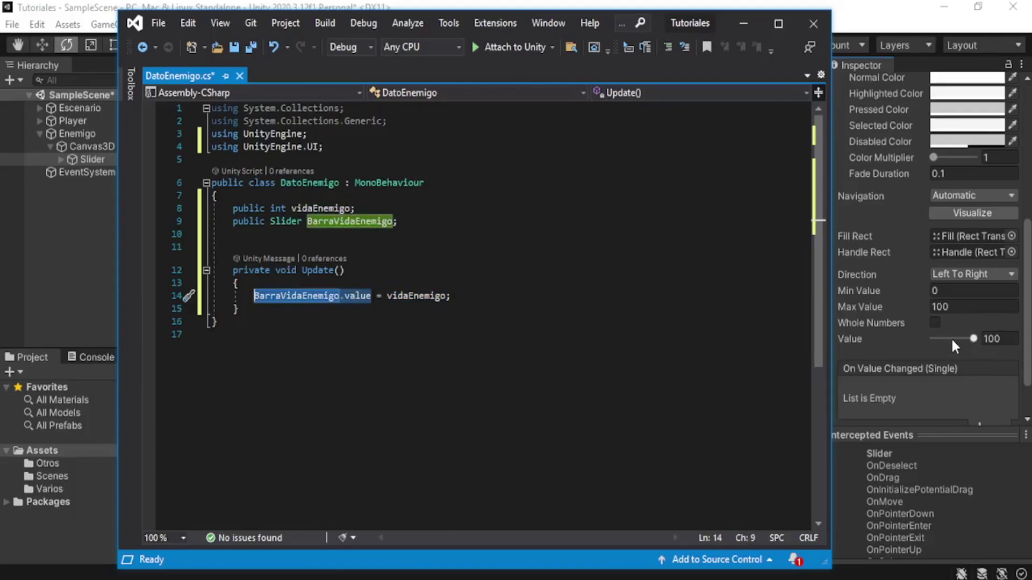
left_click(451, 296)
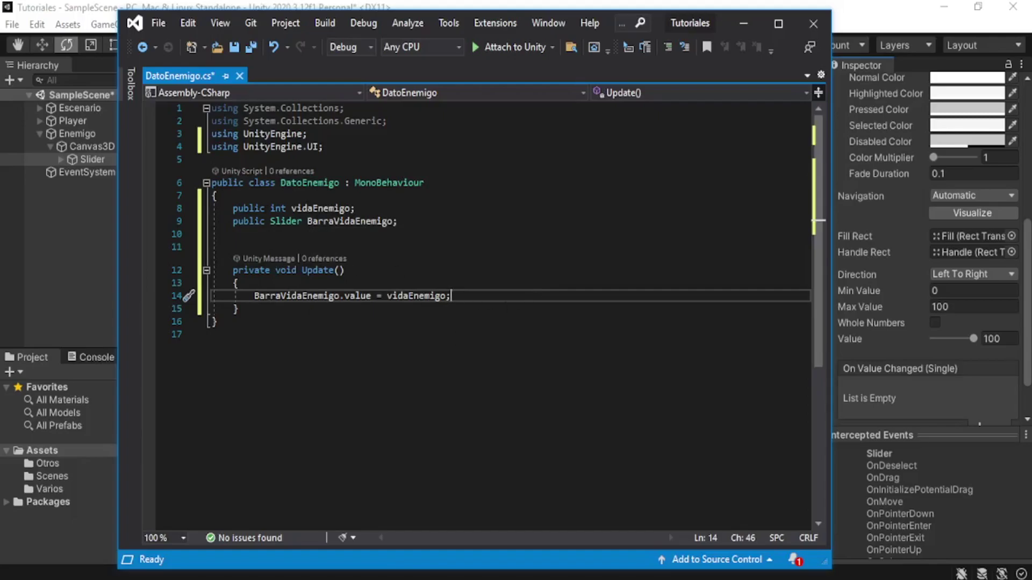
Review the vidaEnemigo field declaration and move to the top of the class.
left_click_drag(291, 208, 354, 209)
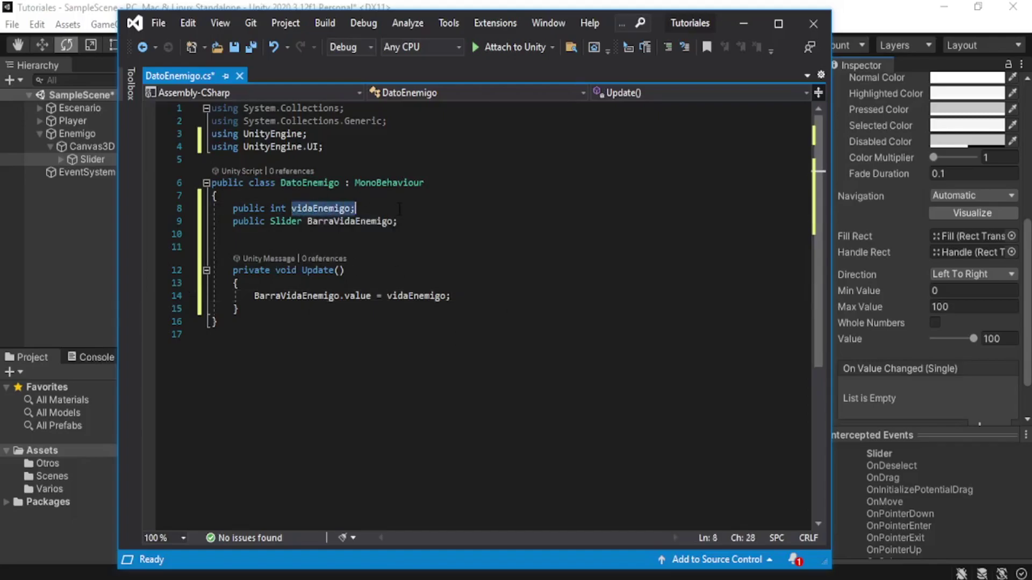
left_click(454, 297)
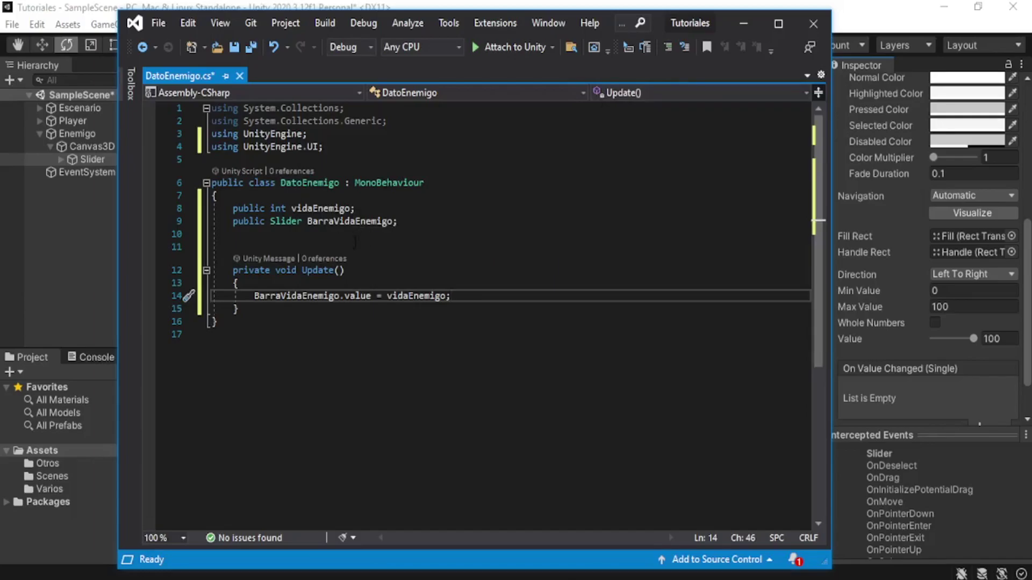
left_click(377, 208)
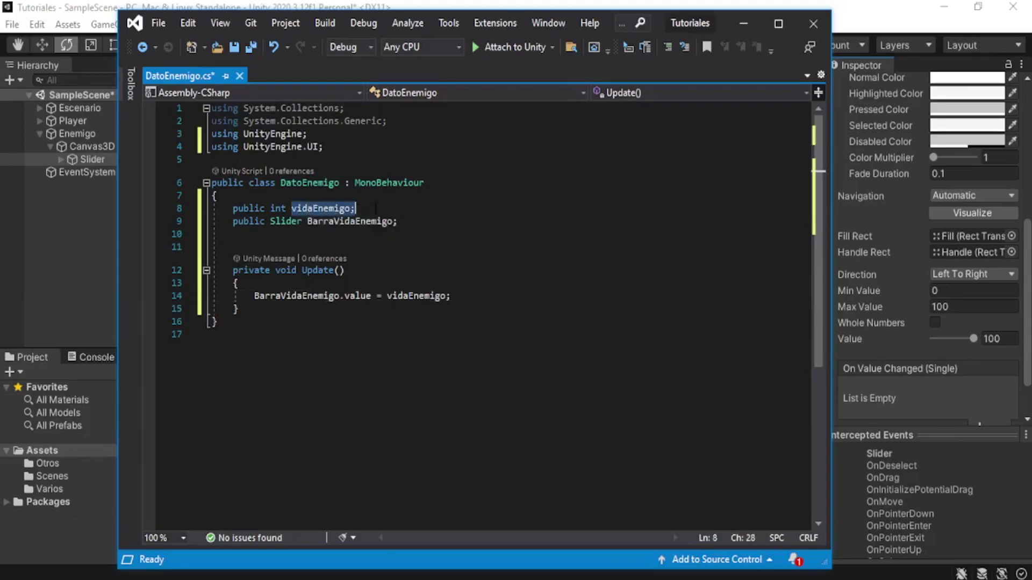
left_click(417, 241)
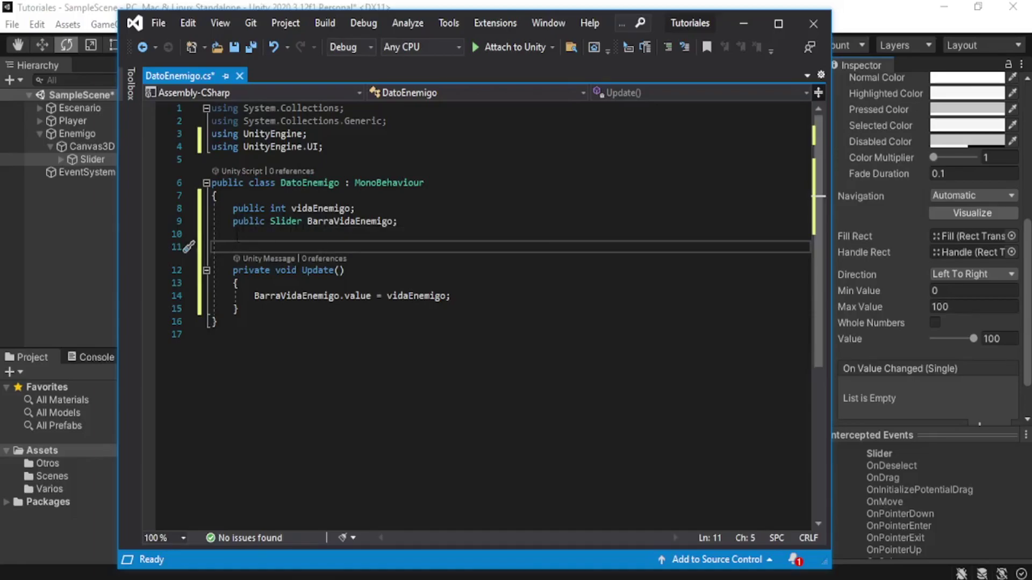
left_click(396, 239)
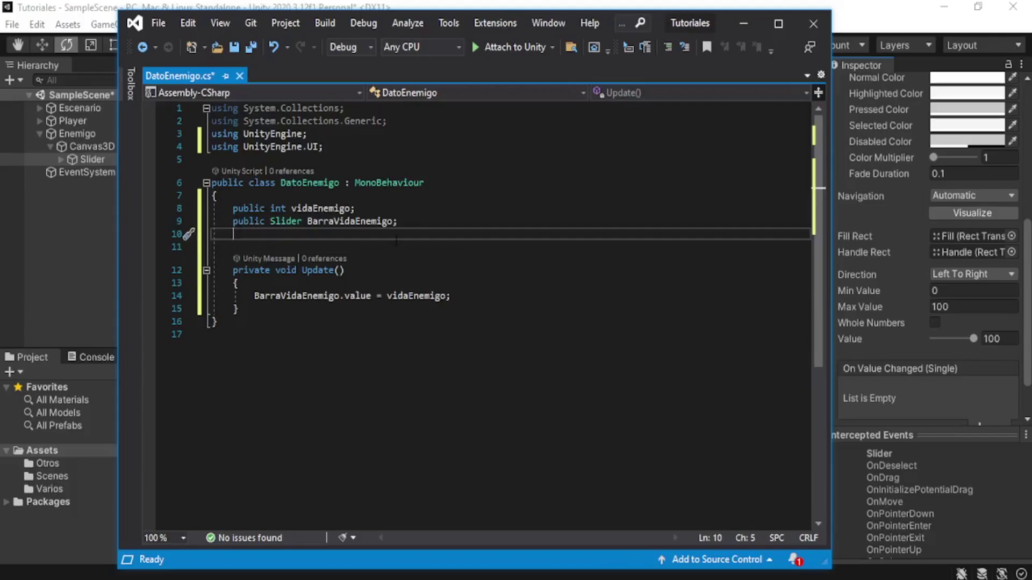
left_click(294, 195)
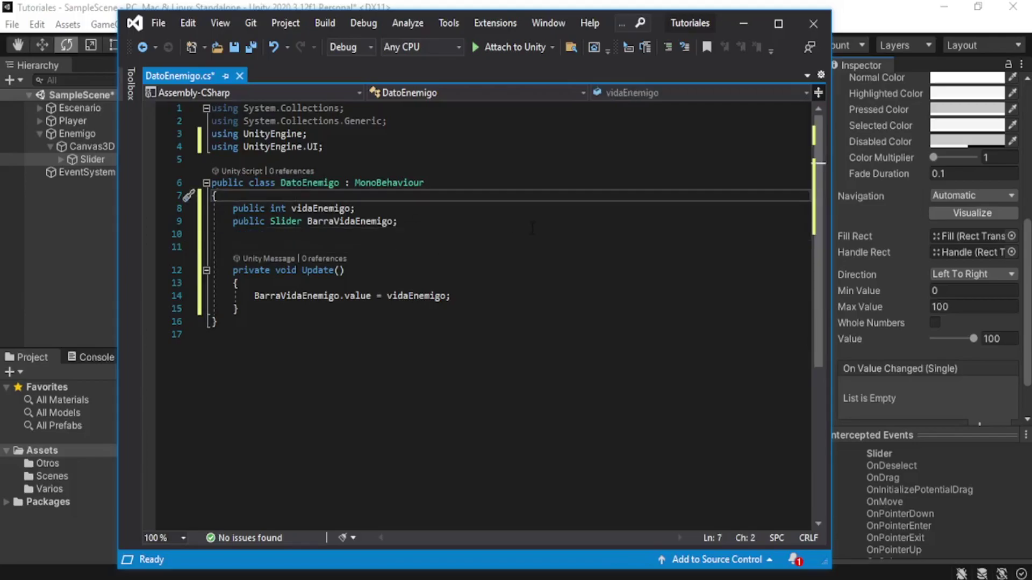
Declare a 'public int damage;' field at the top of the class.
key("Return")
key("Return")
key("Up")
type("publ")
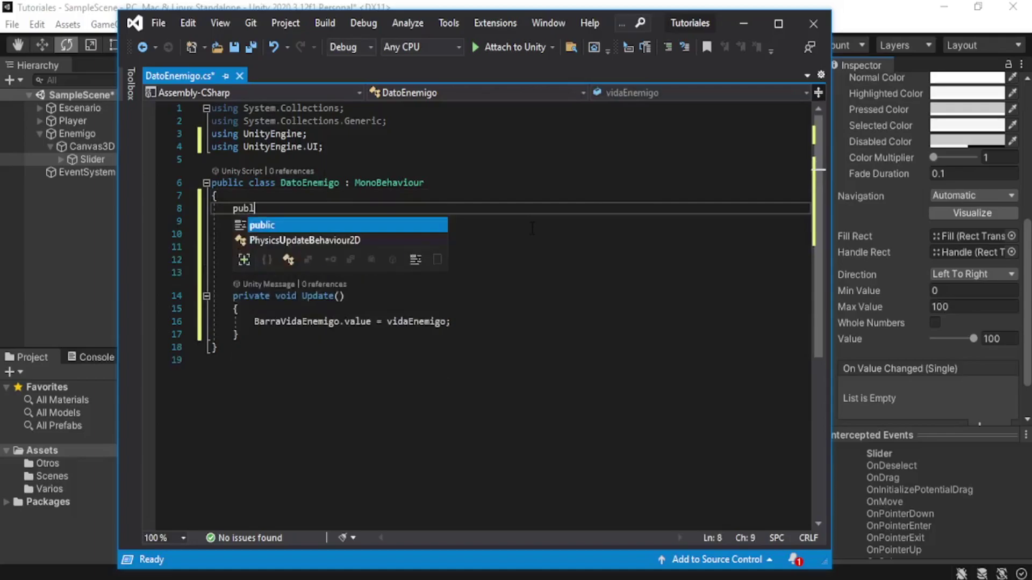
type("ic int damage;")
In Update, subtract damage from vidaEnemigo when E is pressed, and save the script.
left_click(457, 335)
key("Return")
type("if(Input.GetKeyDown(KeyCode.E))")
key("Return")
type("{vidaEnemigo -= damage;")
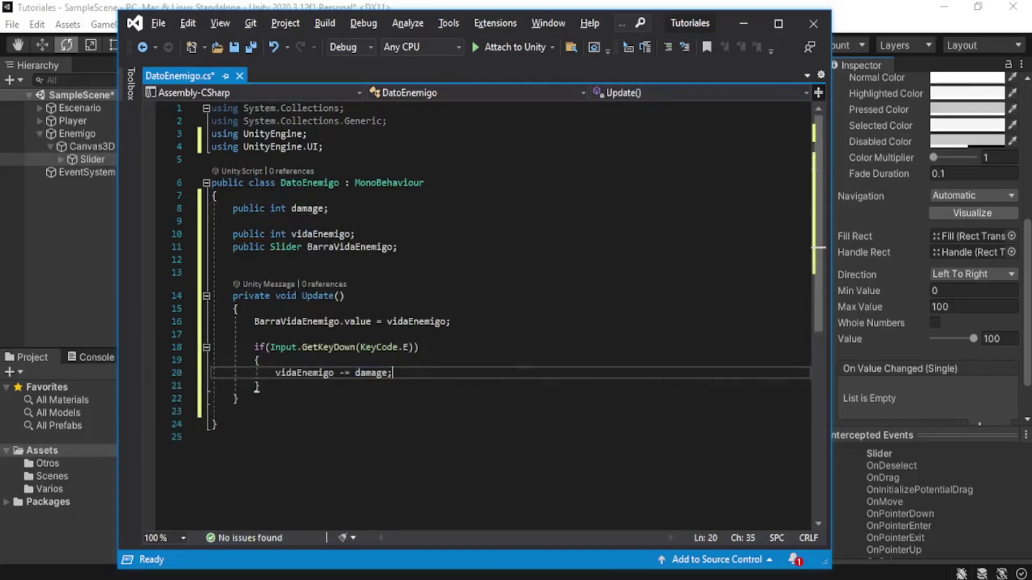
key("Down")
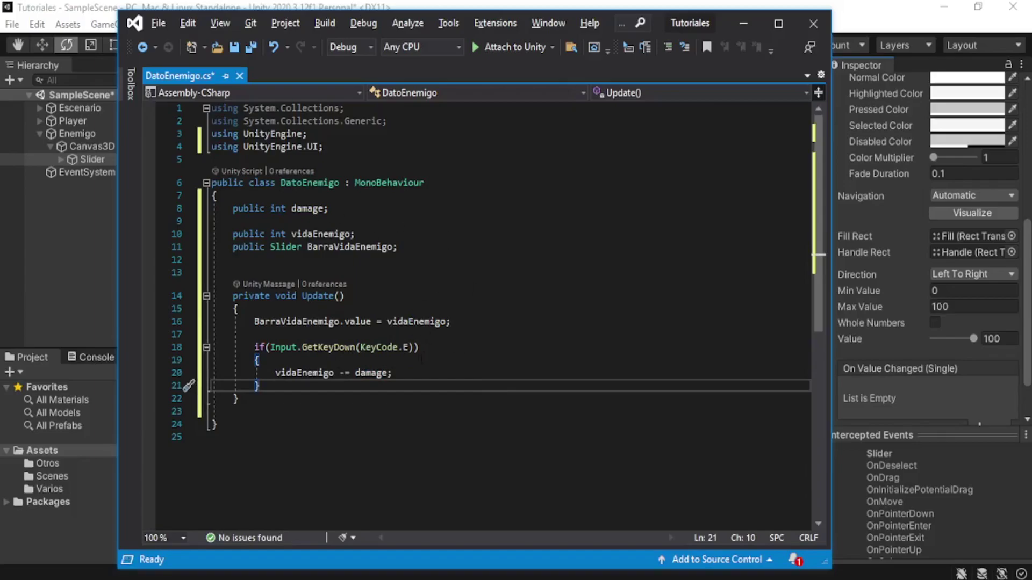
key("ctrl+s")
left_click(743, 23)
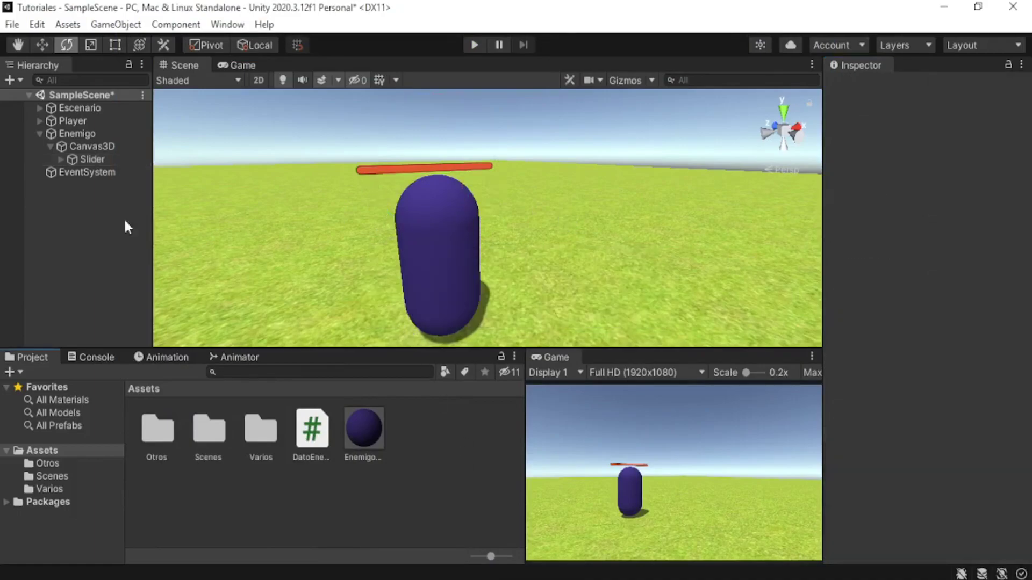
Attach DatoEnemigo to Enemigo: Vida Enemigo 100, Damage 10, Slider as Barra Vida Enemigo.
left_click(67, 131)
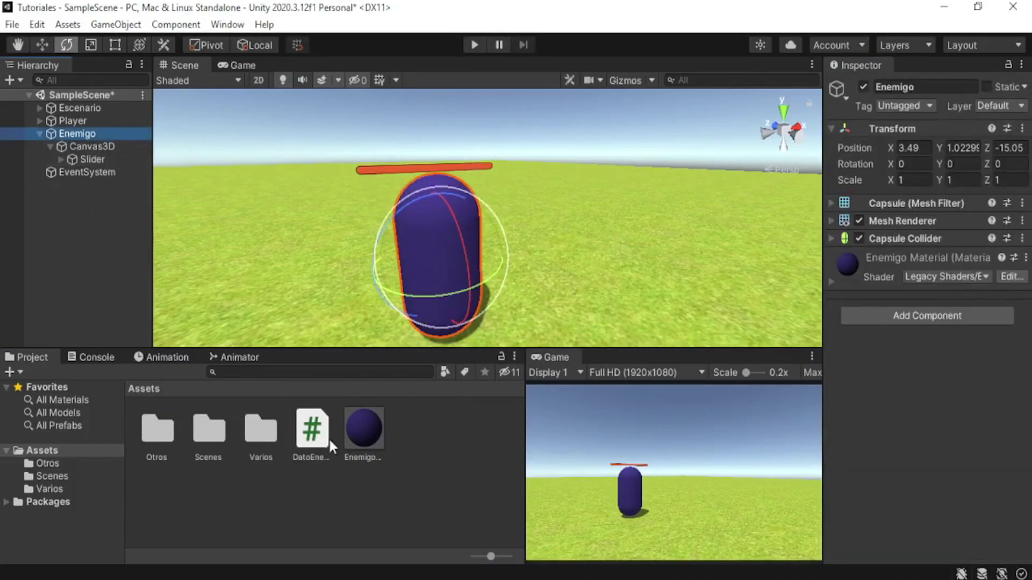
left_click_drag(329, 437, 942, 386)
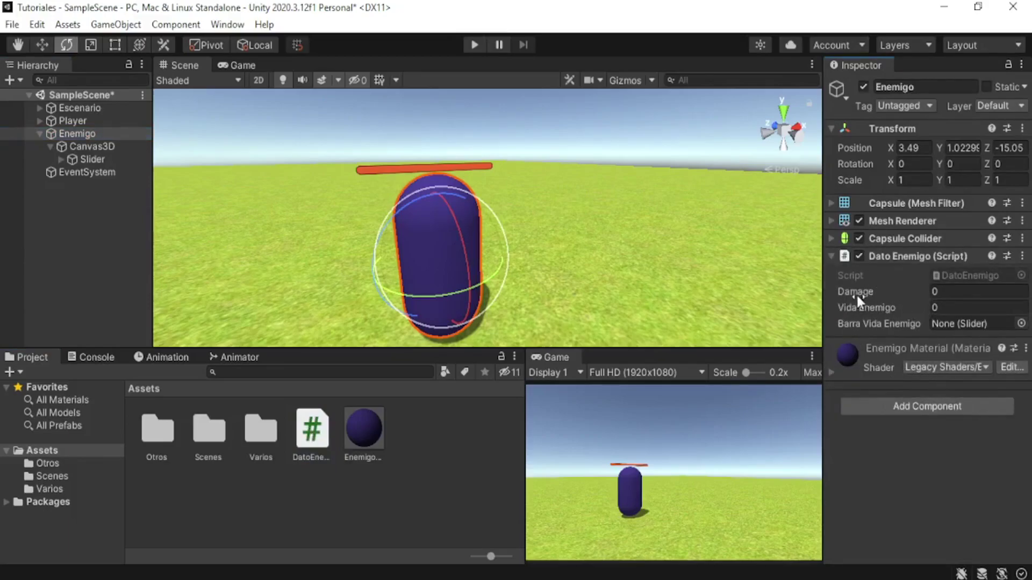
left_click(866, 307)
type("100")
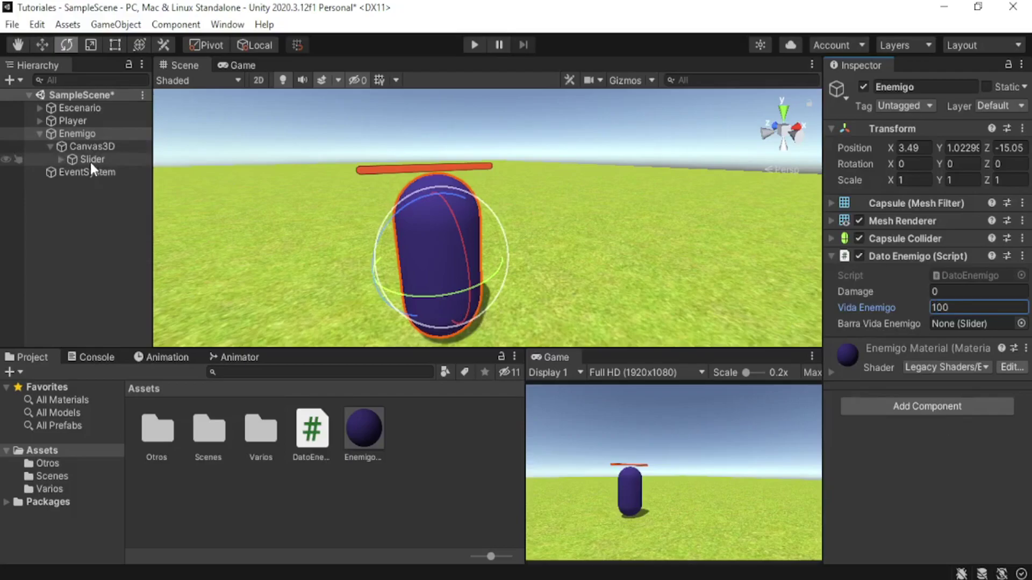
left_click_drag(85, 157, 973, 325)
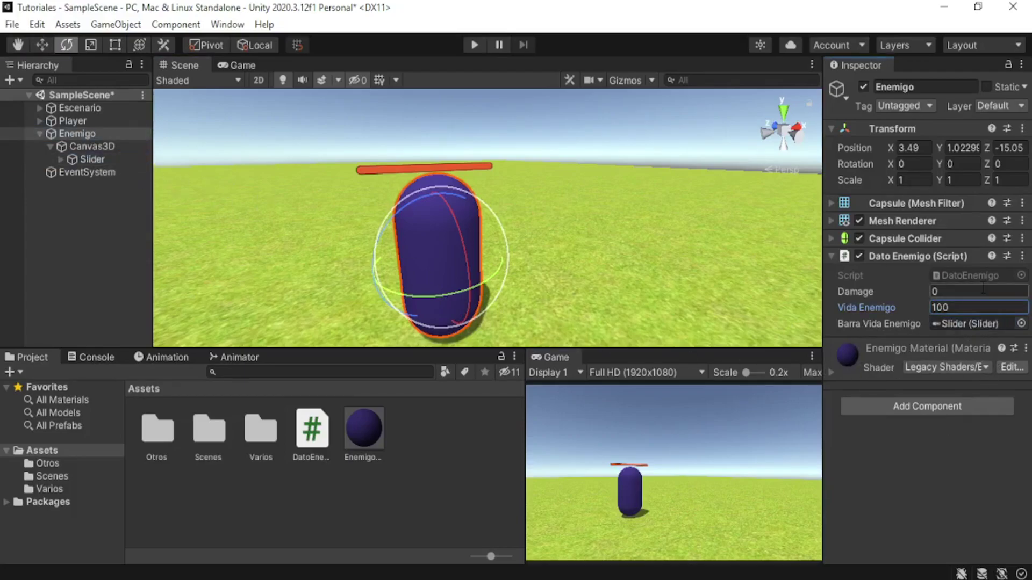
left_click(873, 293)
type("10")
left_click(96, 253)
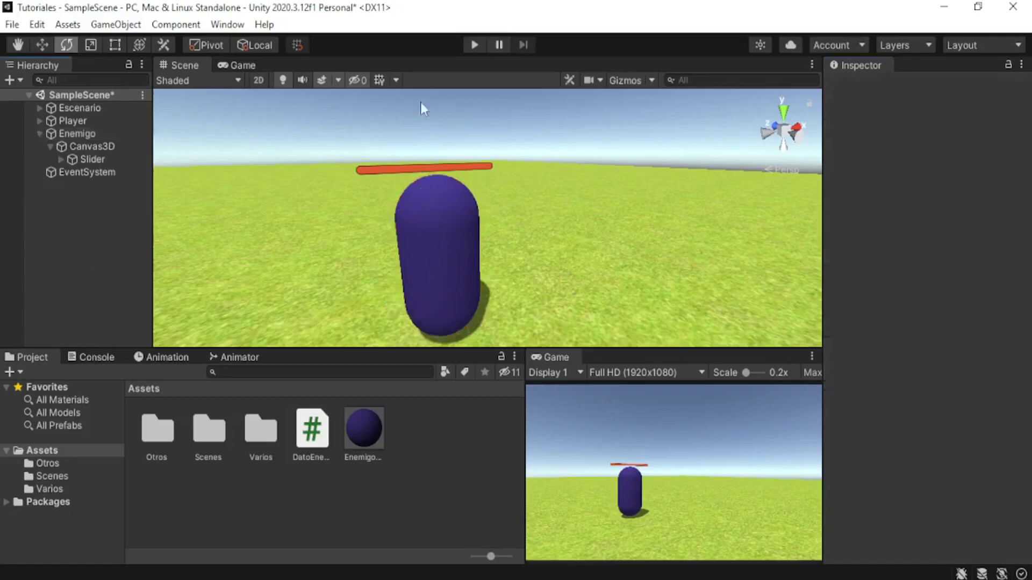
Enter Play mode and click into the Game view to test the health bar.
left_click(475, 46)
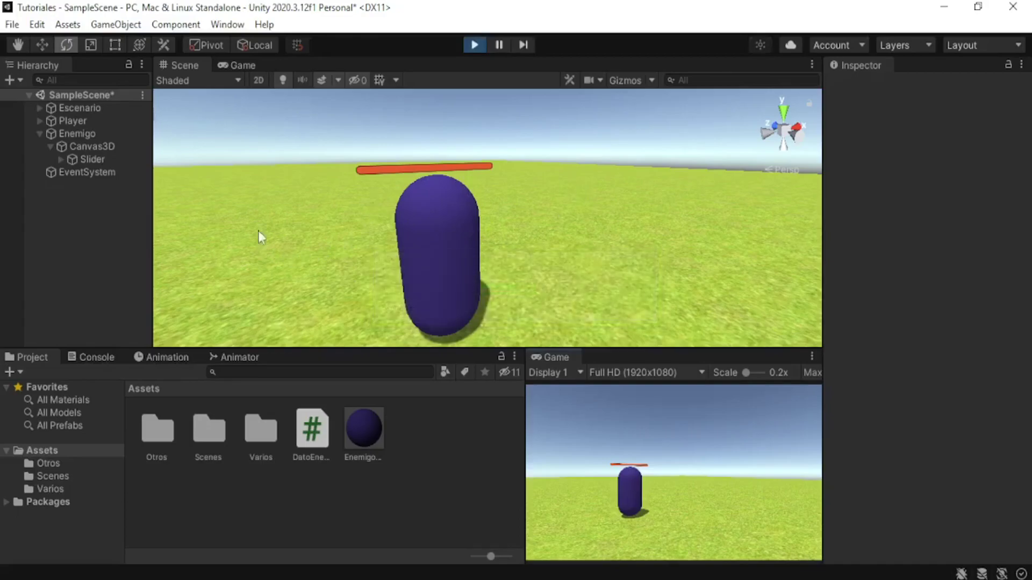
left_click(703, 455)
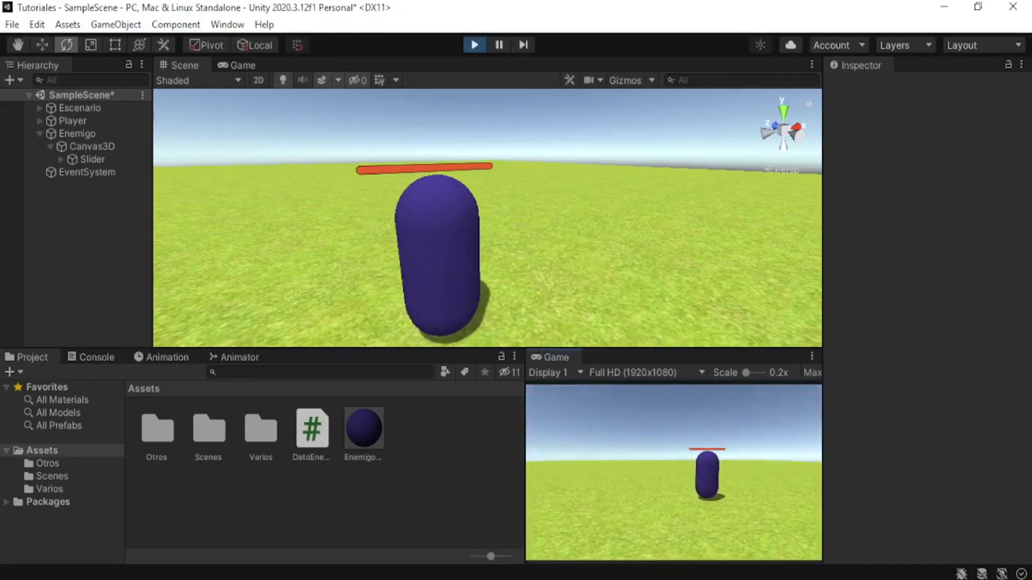
key("Escape")
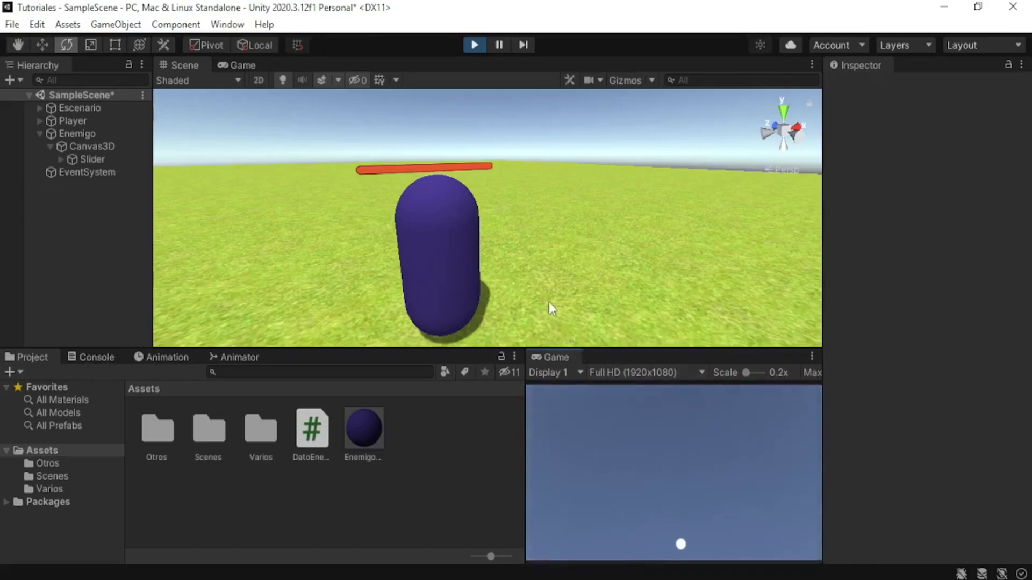
Close the Game view tab and orbit the Scene view to see enemy and player.
right_click(551, 356)
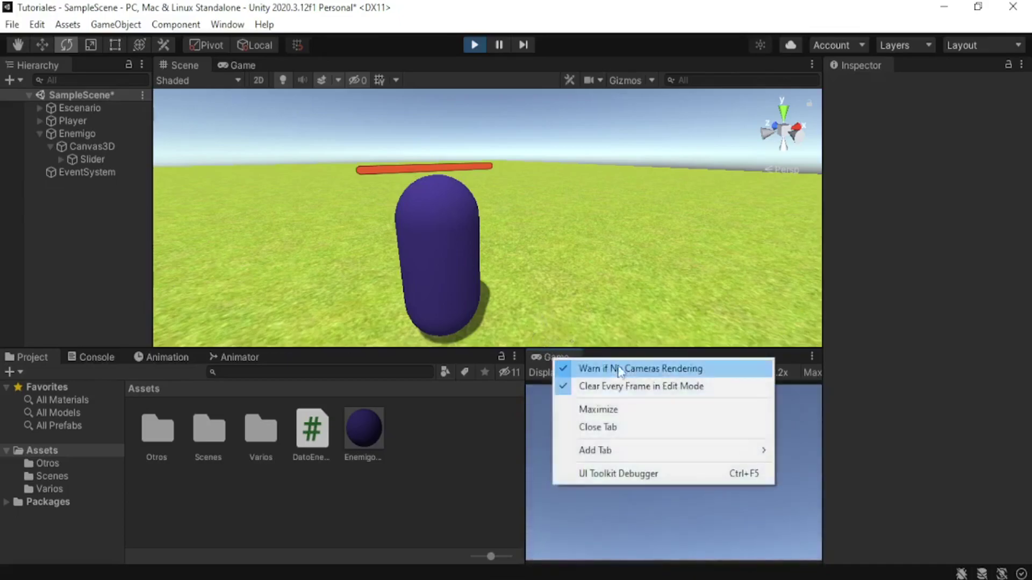
left_click(610, 427)
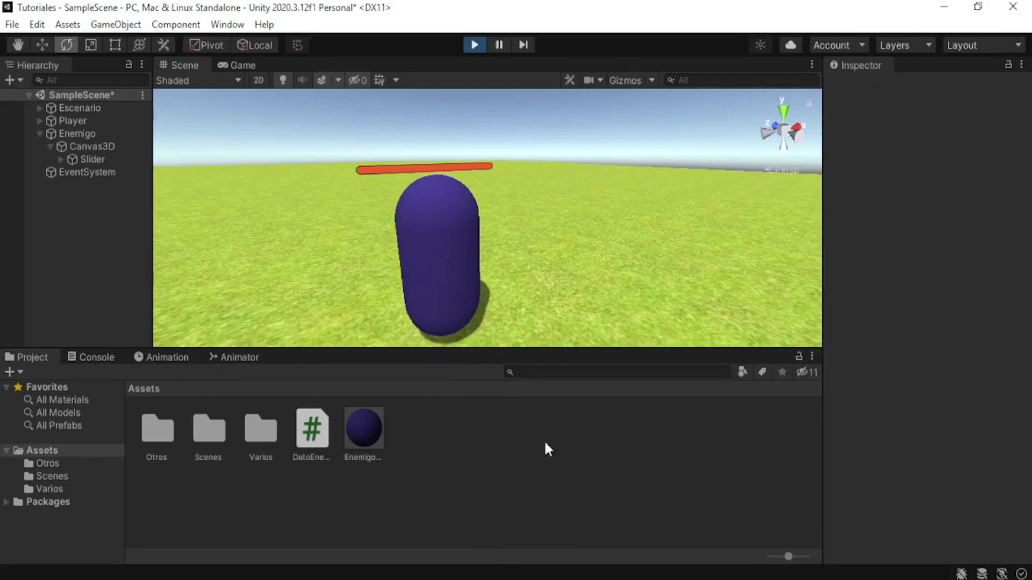
scroll(452, 237, "down", 5)
mouse_move(479, 256)
left_mouse_down("alt")
mouse_move(649, 290)
mouse_move(521, 238)
mouse_move(472, 253)
mouse_move(379, 239)
left_mouse_up("alt")
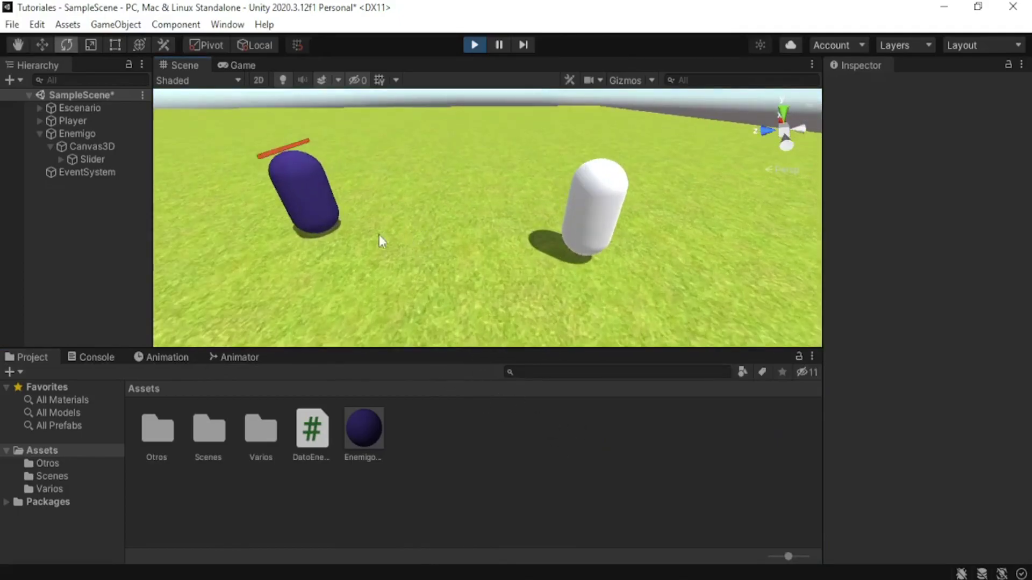
Move the Enemigo capsule across the ground with the Move tool.
left_click(313, 207)
key("w")
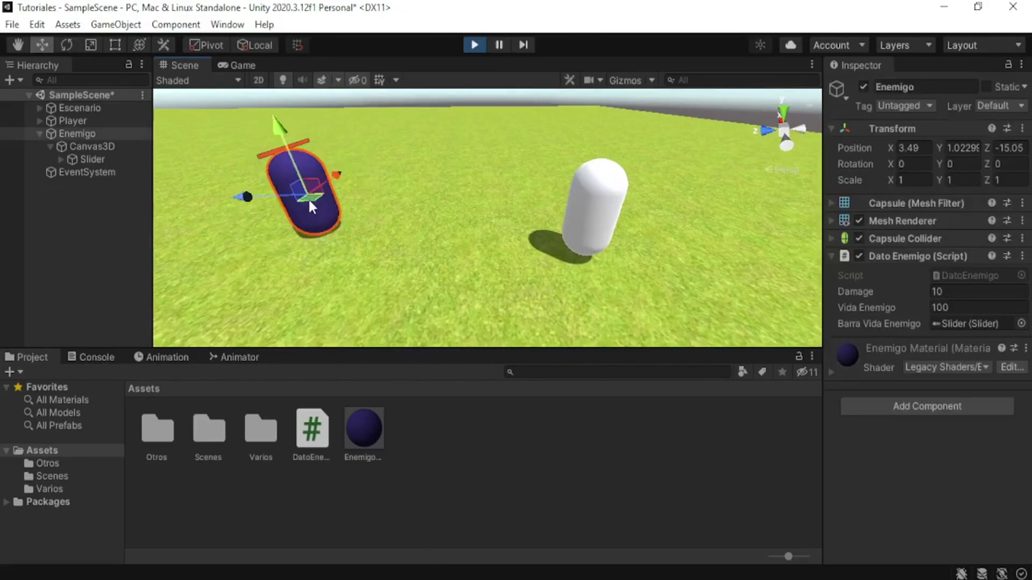
mouse_move(303, 200)
left_mouse_down()
mouse_move(217, 200)
mouse_move(266, 159)
mouse_move(388, 217)
mouse_move(508, 167)
left_mouse_up()
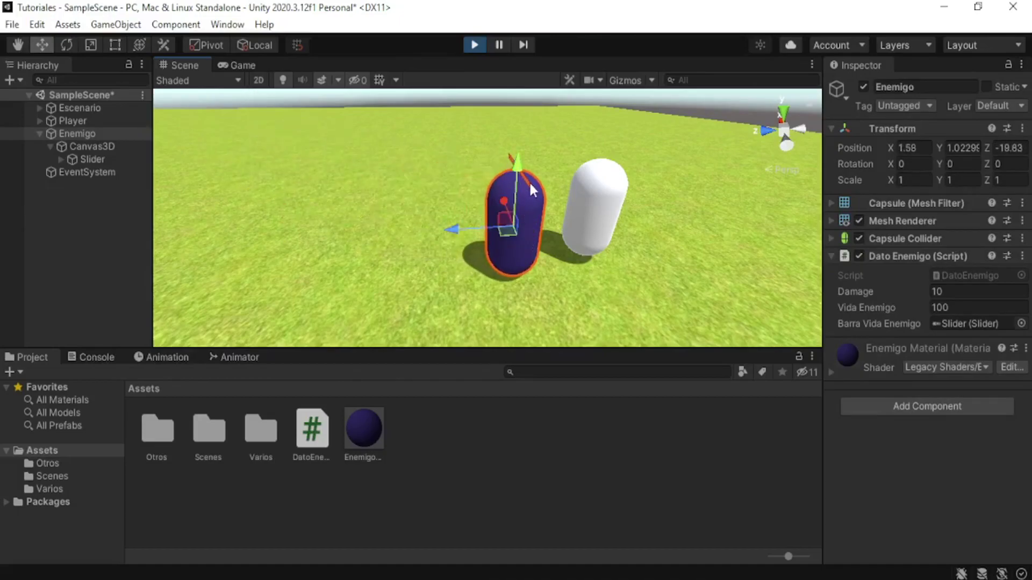
left_click_drag(505, 243, 408, 221)
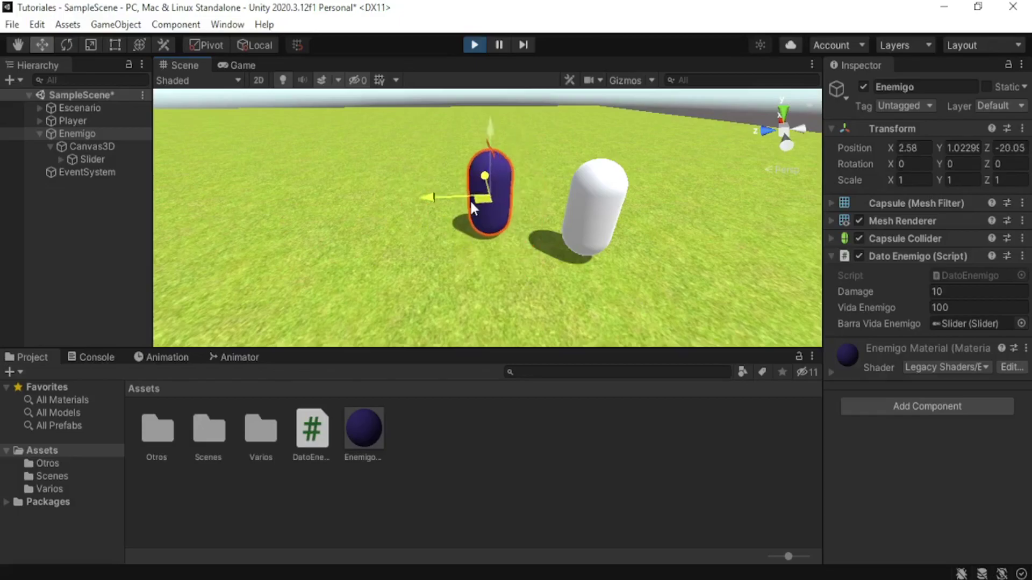
left_click_drag(571, 179, 672, 231, "alt")
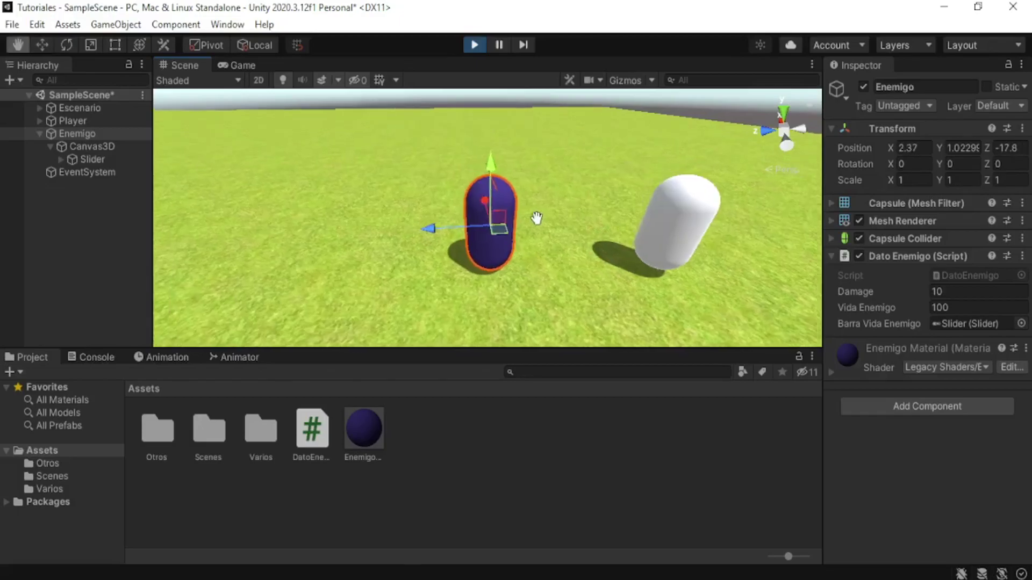
left_click_drag(498, 214, 445, 248, "alt")
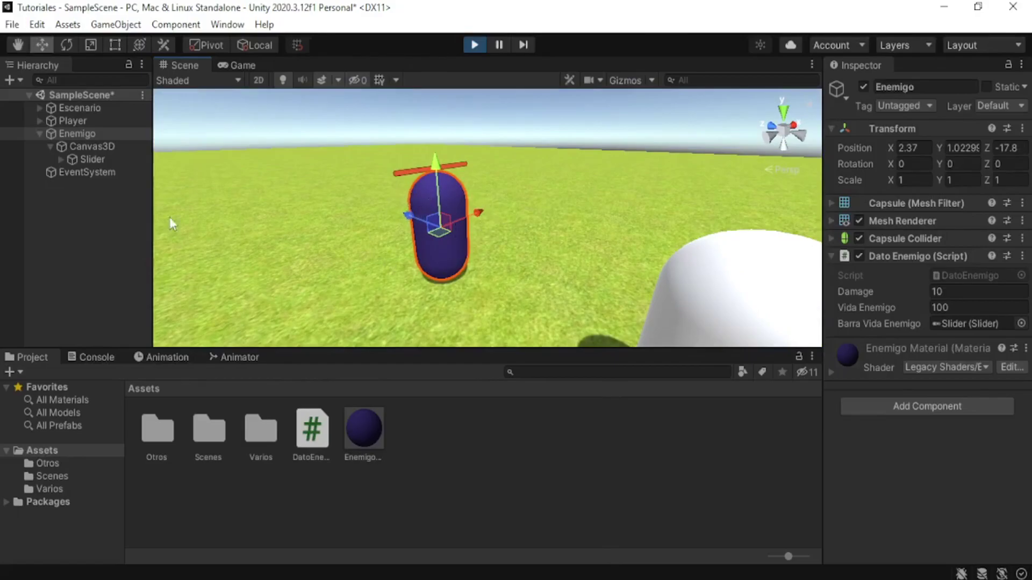
Dock the Game view as a narrow panel beside the Scene view and deselect Enemigo.
left_click_drag(244, 63, 659, 428)
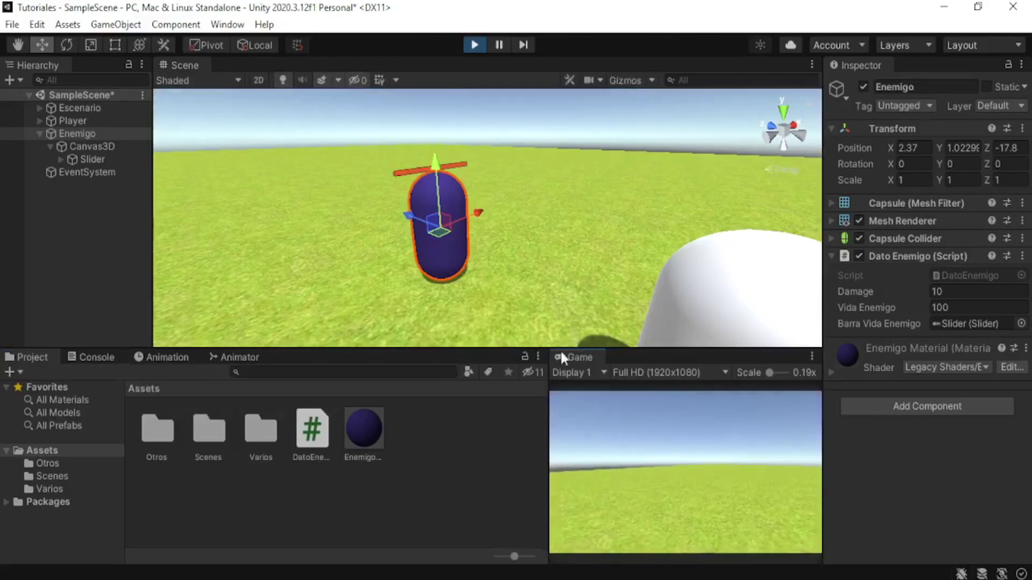
left_click(552, 421)
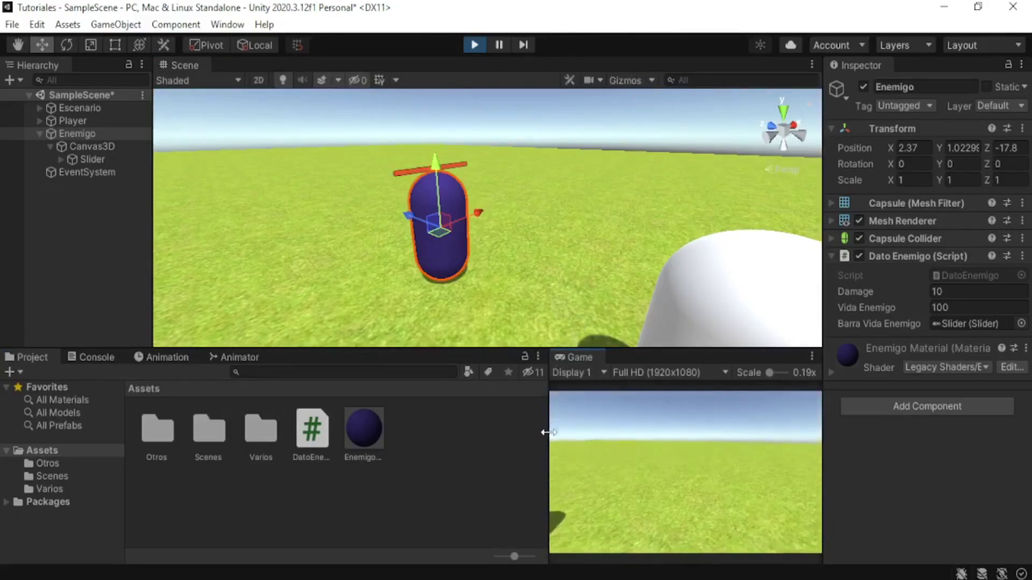
left_click_drag(547, 428, 633, 424)
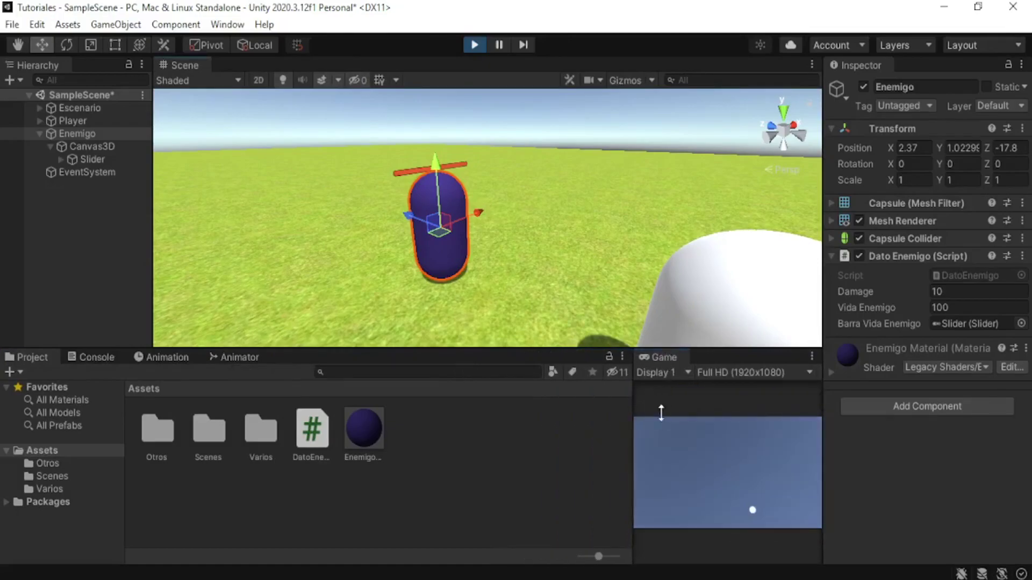
left_click_drag(634, 444, 783, 465)
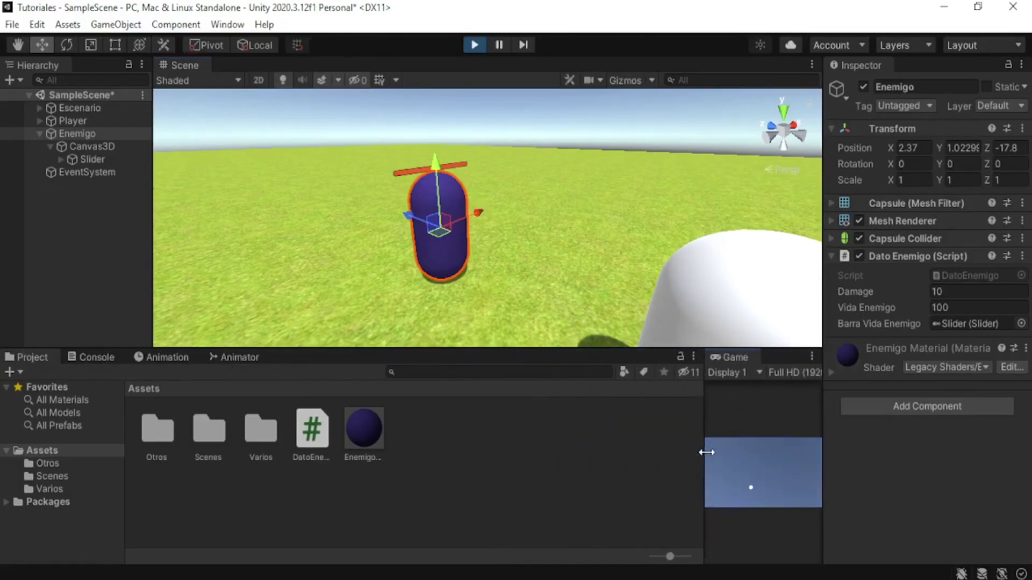
left_click(783, 474)
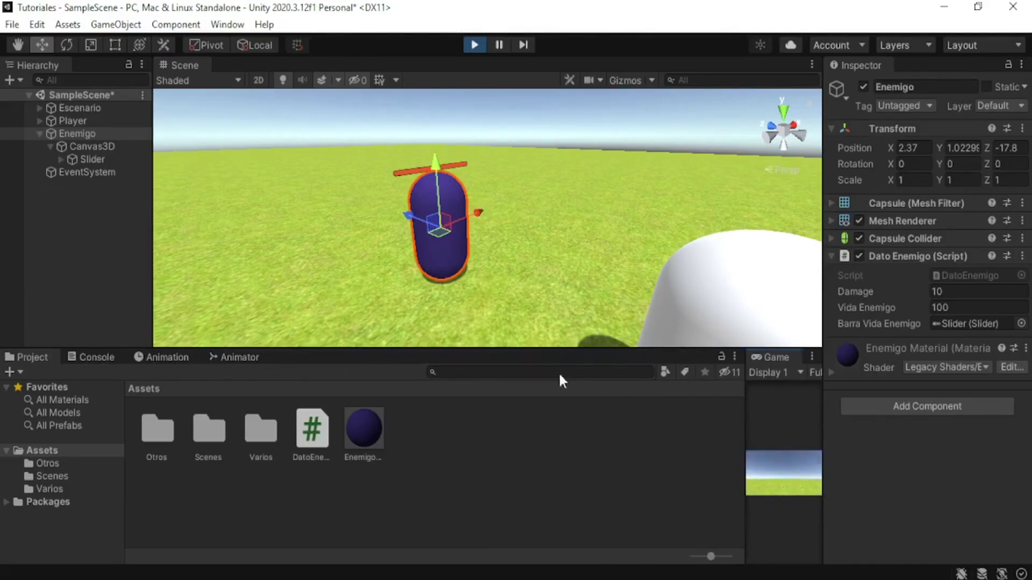
left_click(111, 224)
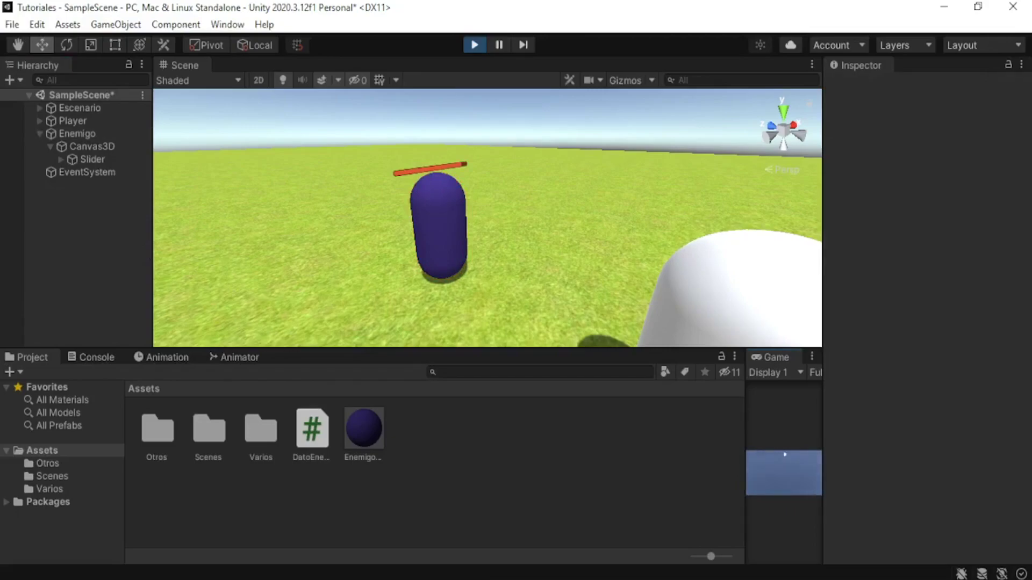
Select the Enemigo capsule and orbit the Scene view around it.
scroll(464, 173, "up", 3)
middle_click_drag(465, 178, 491, 216)
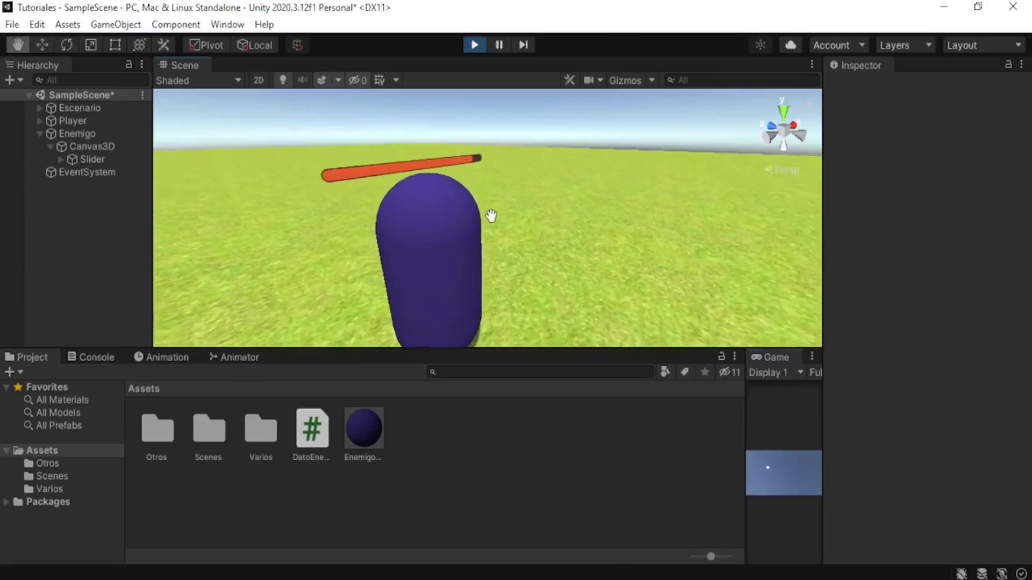
left_click_drag(491, 215, 458, 244, "alt")
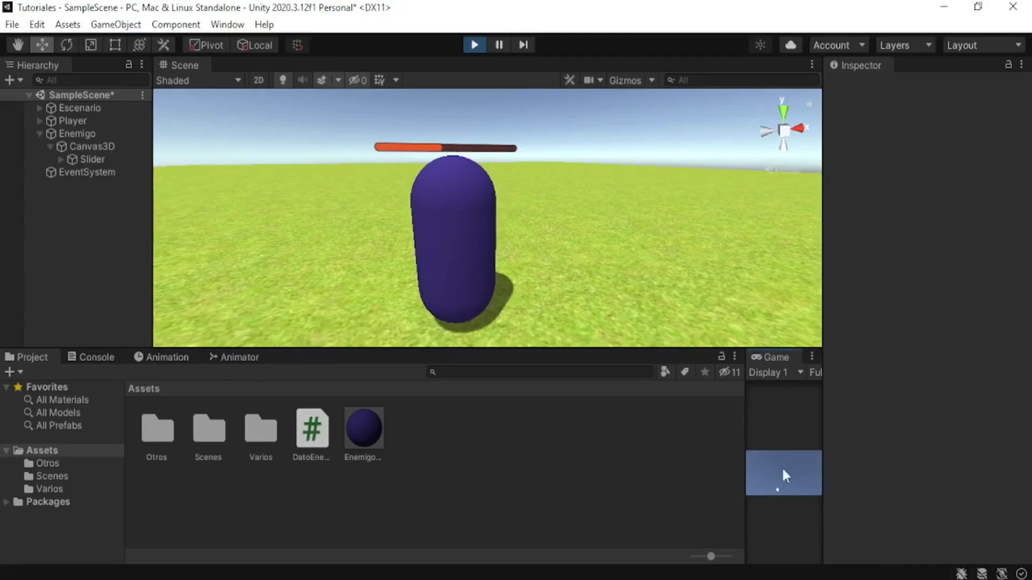
scroll(487, 274, "down", 5)
left_click(488, 272)
mouse_move(488, 272)
left_mouse_down("alt")
mouse_move(500, 271)
mouse_move(495, 251)
left_mouse_up("alt")
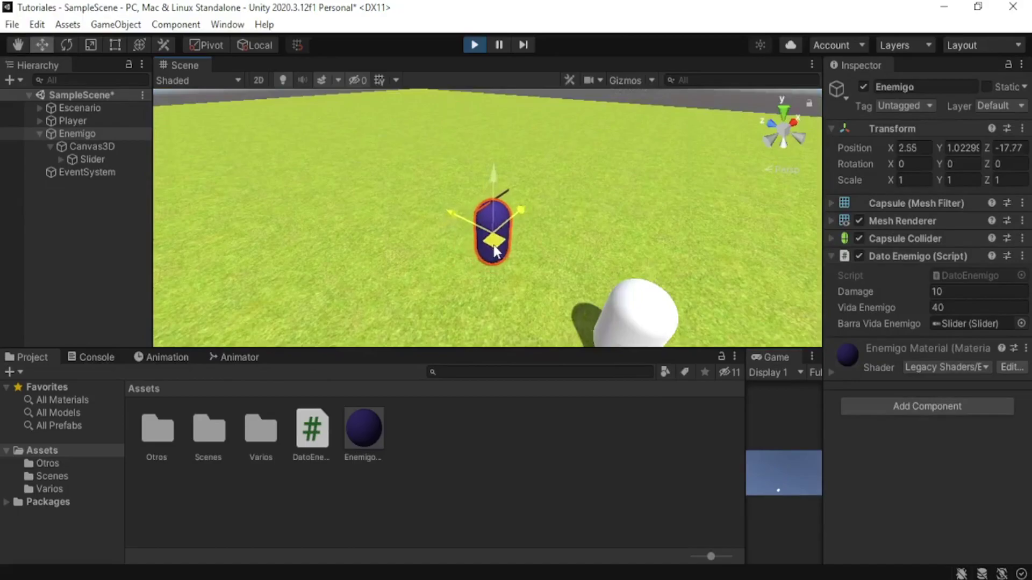
scroll(483, 259, "up", 3)
left_click_drag(496, 194, 541, 237, "alt")
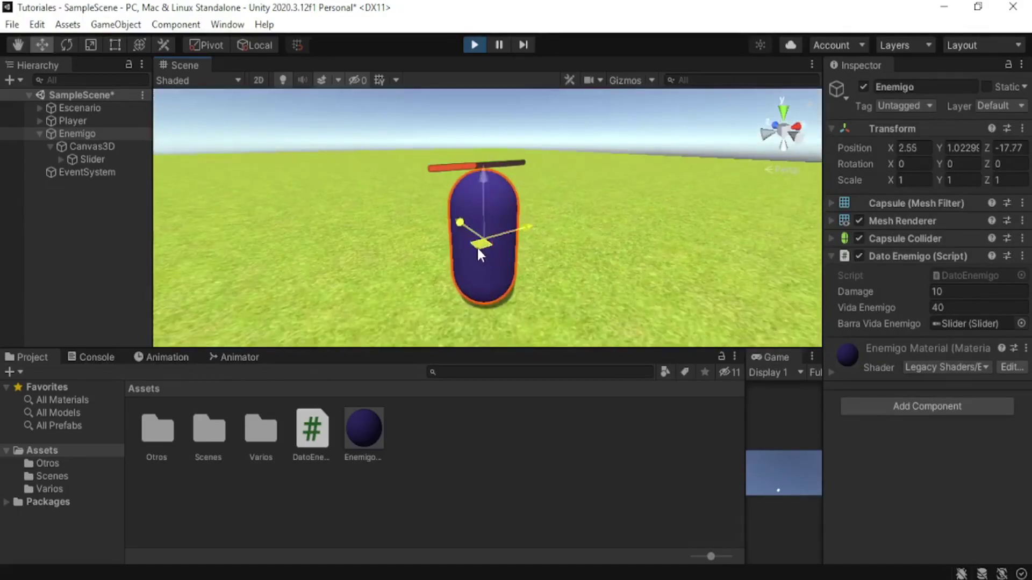
Drag Enemigo far across the ground and frame it with F.
left_click_drag(480, 250, 378, 189)
middle_click_drag(375, 185, 584, 315)
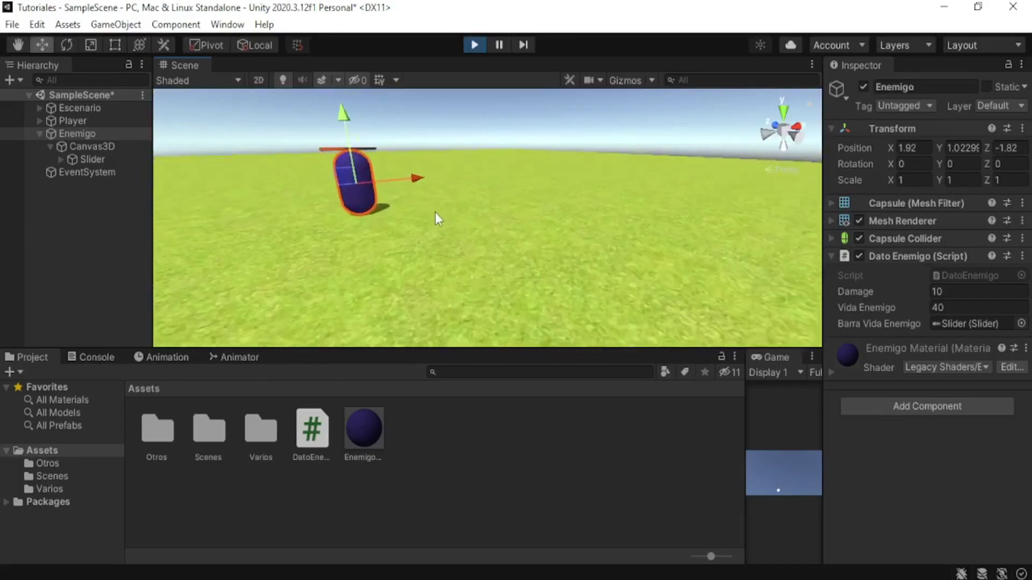
middle_click_drag(583, 316, 475, 226)
scroll(473, 226, "down", 2)
scroll(486, 235, "down", 1)
left_click_drag(586, 276, 395, 198, "alt")
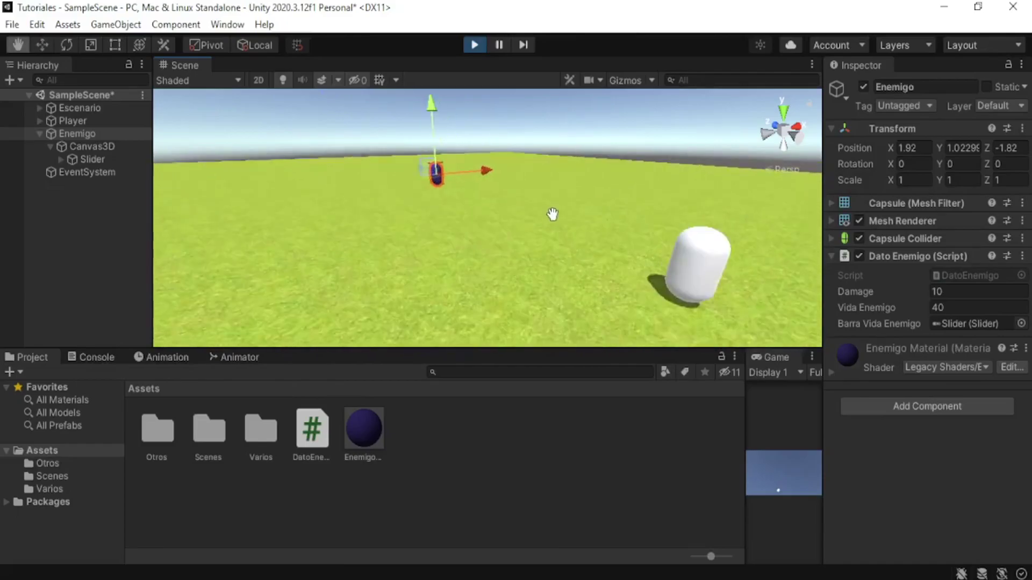
key("f")
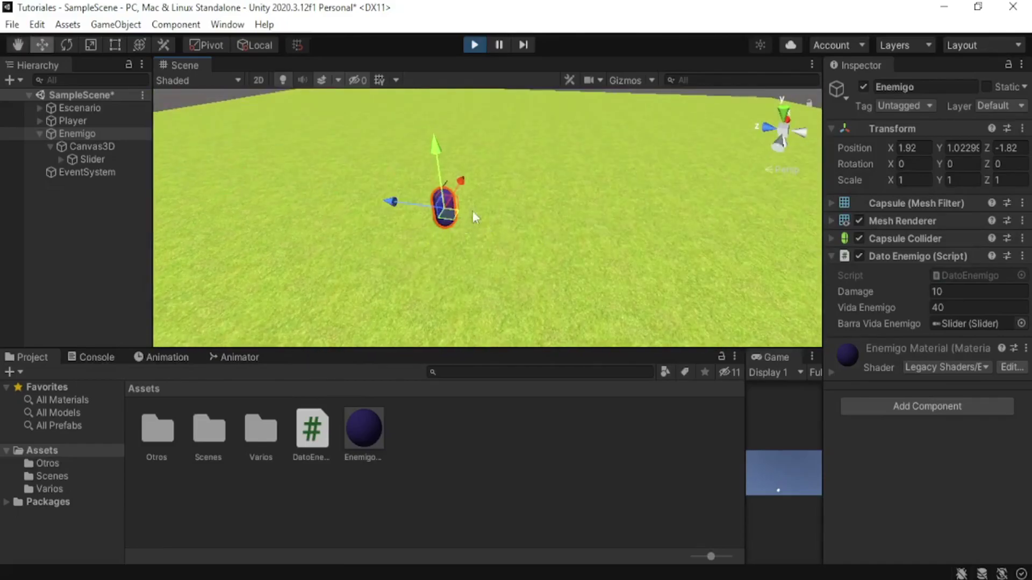
left_click_drag(466, 214, 548, 224, "alt")
Move Enemigo back along Z, reframe it, and leave Damage at 10.
left_click_drag(340, 185, 622, 201)
key("f")
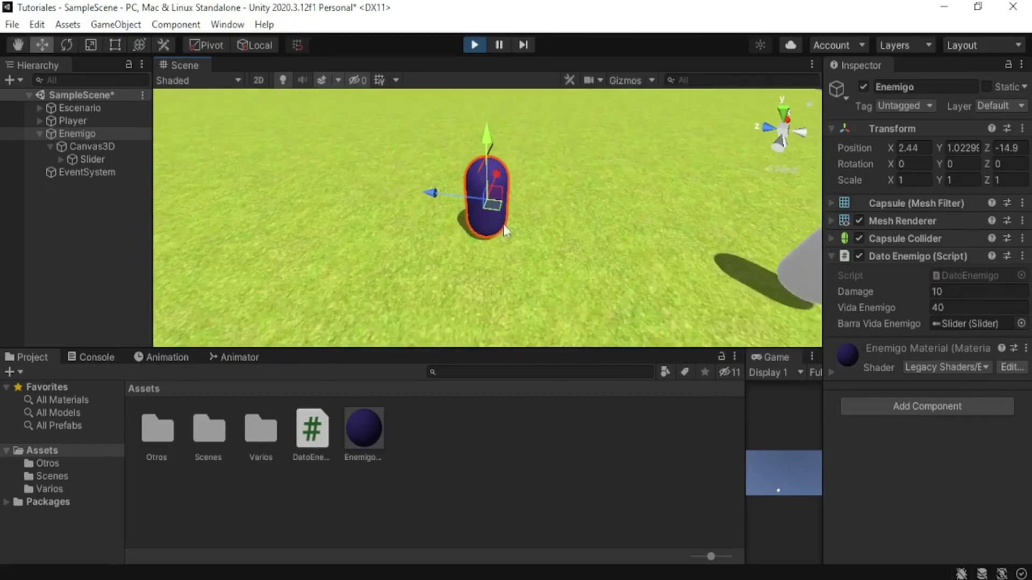
left_click_drag(505, 231, 494, 218, "alt")
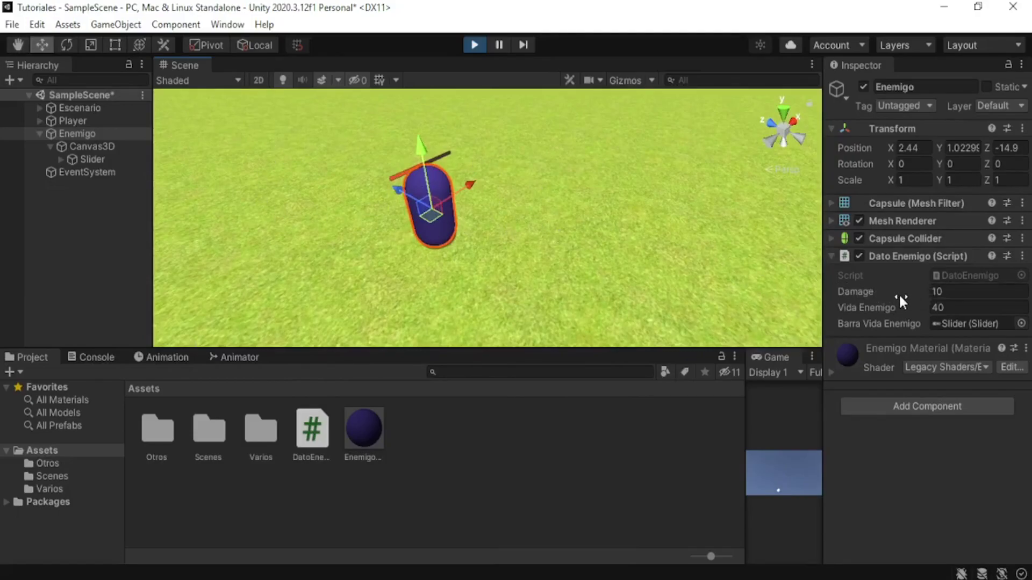
left_click(844, 293)
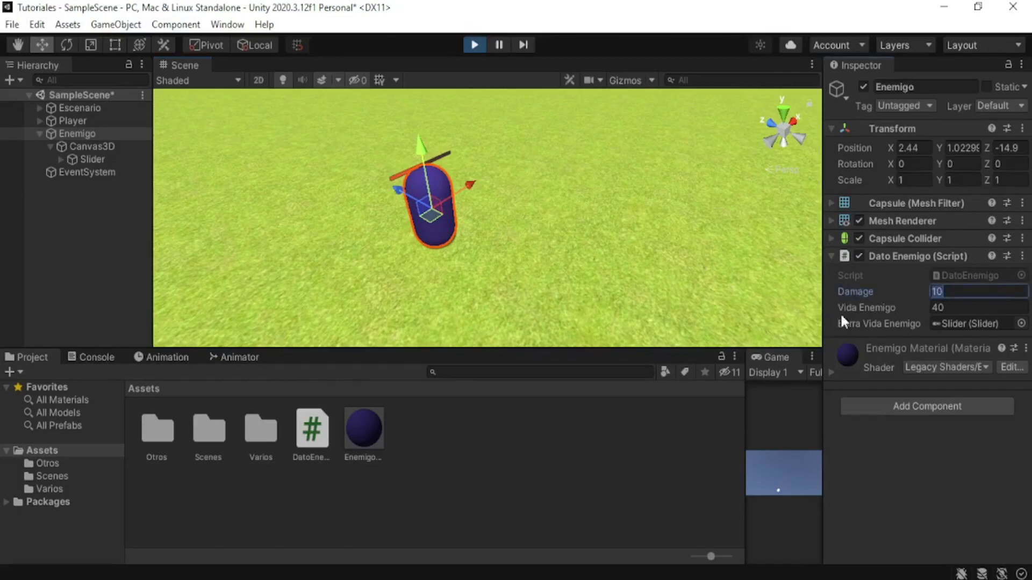
left_click(932, 466)
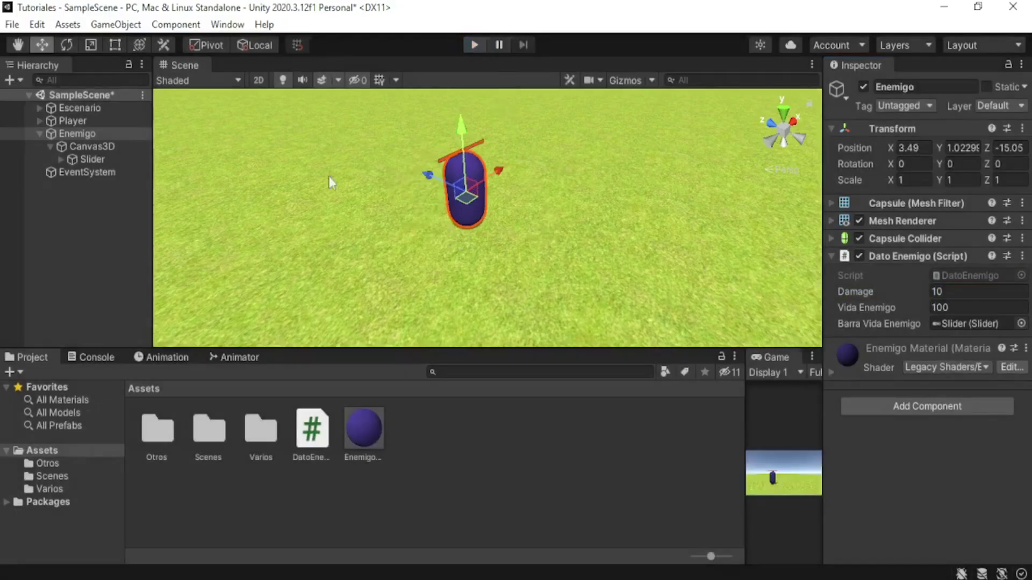
Orbit closer to the Enemigo capsule, select the health bar Slider, and enter Play mode.
left_click(111, 228)
mouse_move(452, 176)
right_mouse_down()
mouse_move(546, 242)
mouse_move(410, 176)
right_mouse_up()
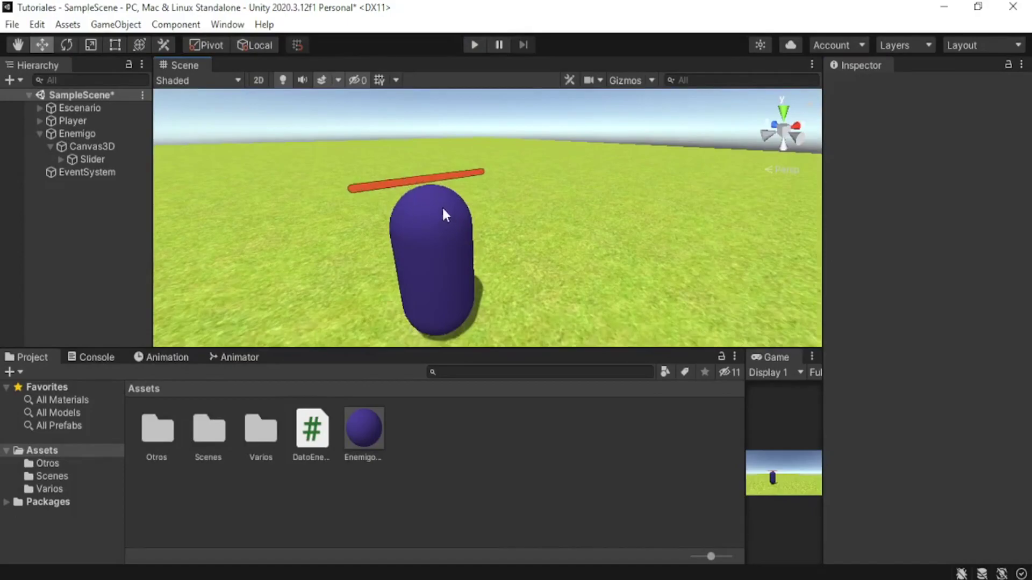
left_click(107, 159)
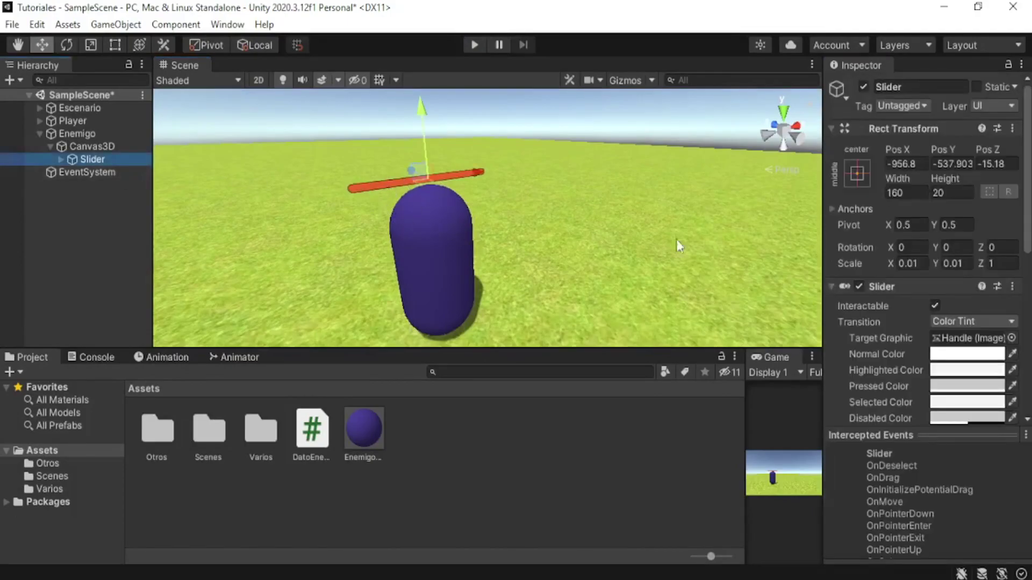
left_click(475, 45)
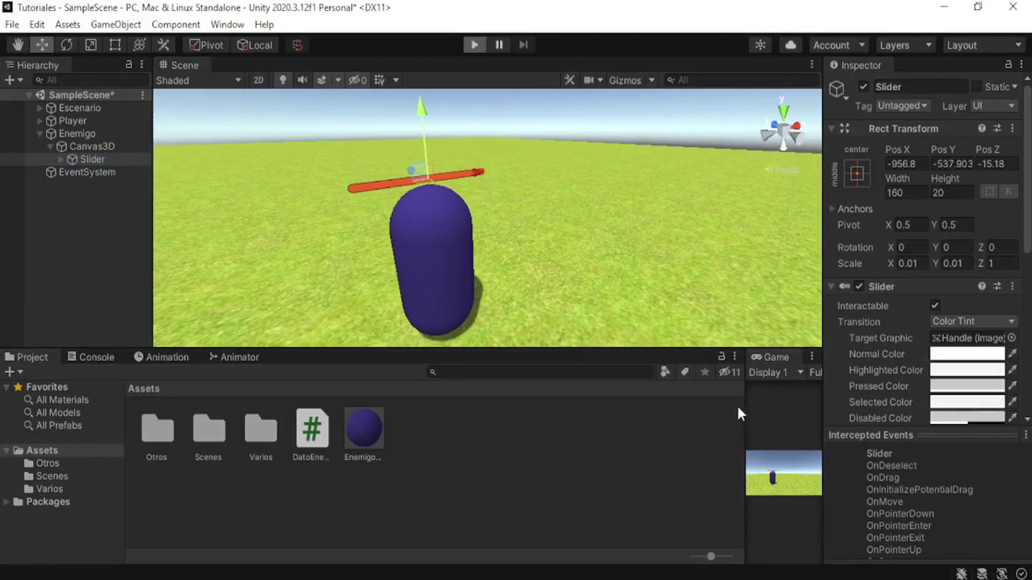